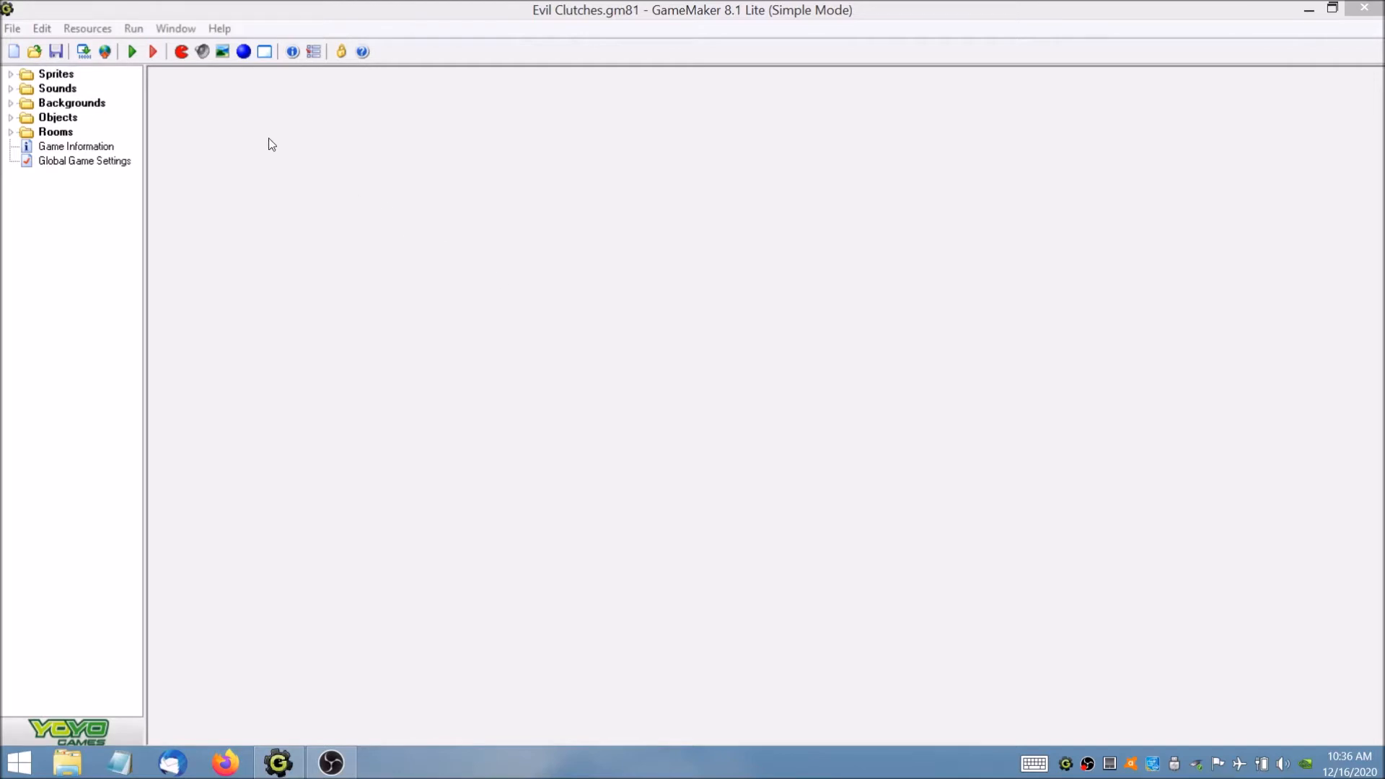
Run the Evil Clutches game and play it, moving the dragon up and down and shooting fireballs at the enemies.
click(131, 52)
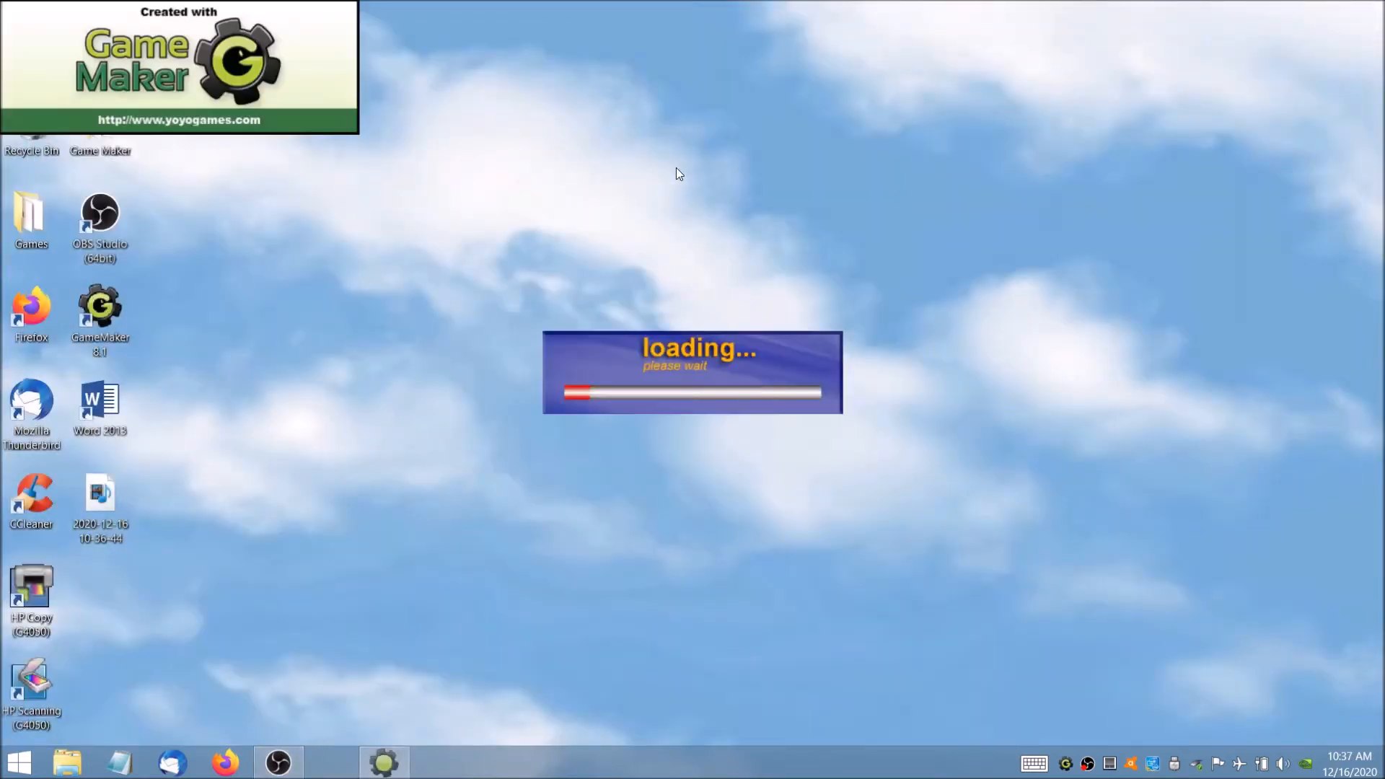
key(Up)
key(Down)
key(space)
key(Up)
key(Up)
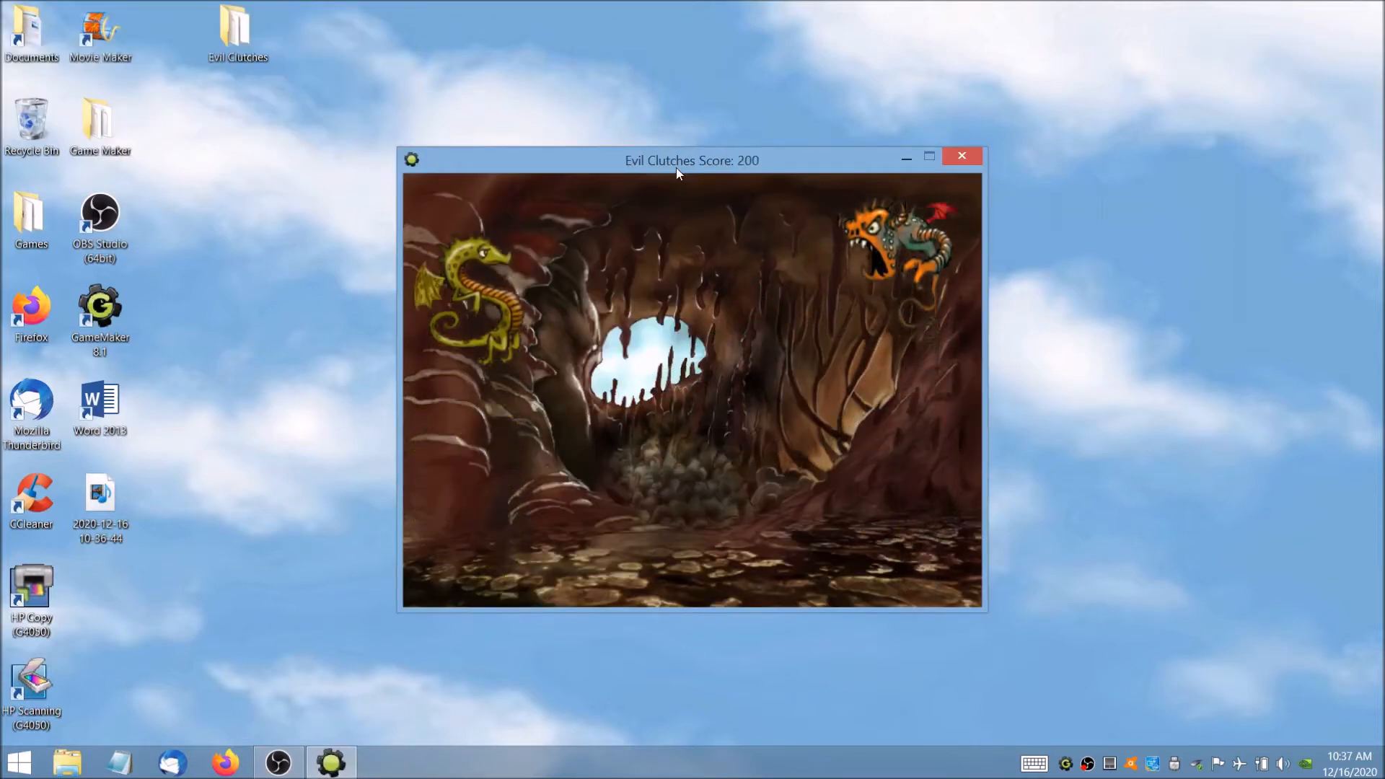
key(Down)
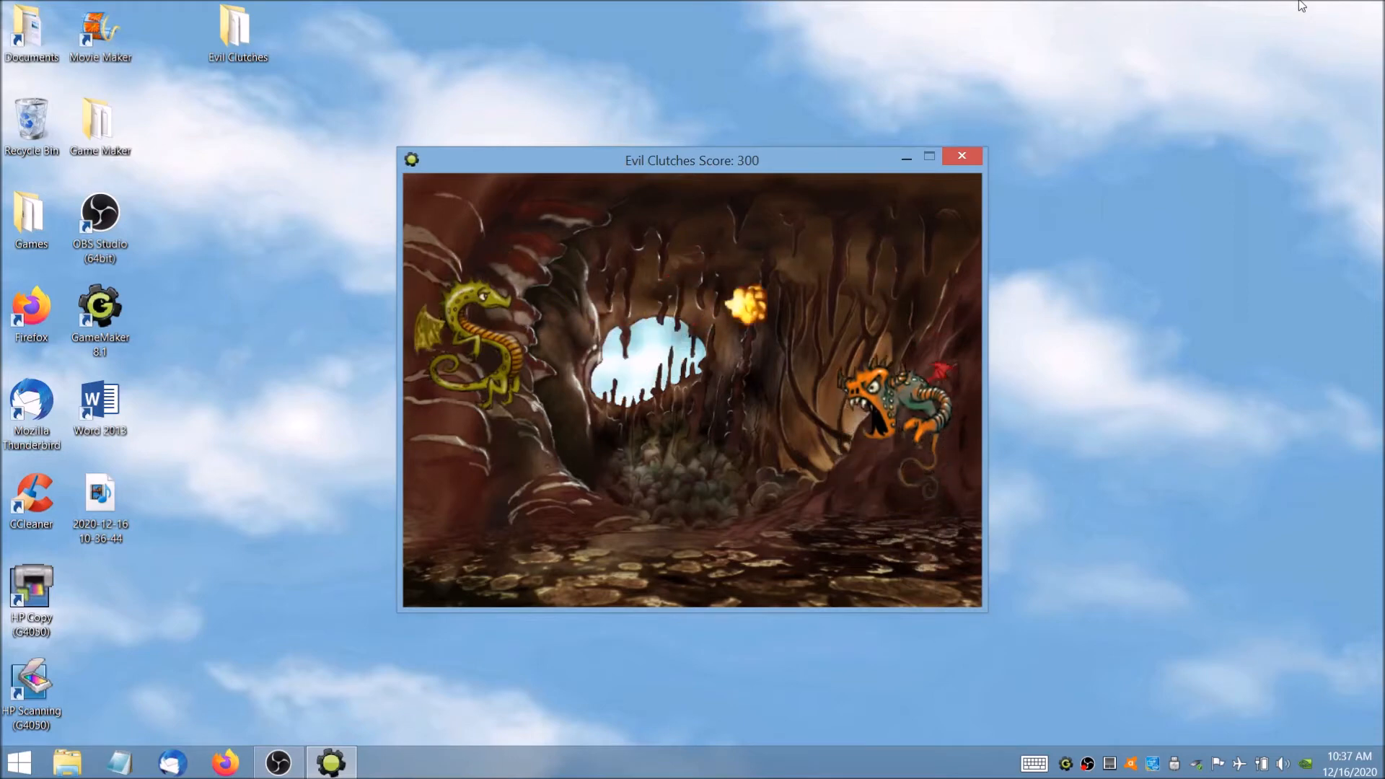
key(Down)
key(space)
key(Up)
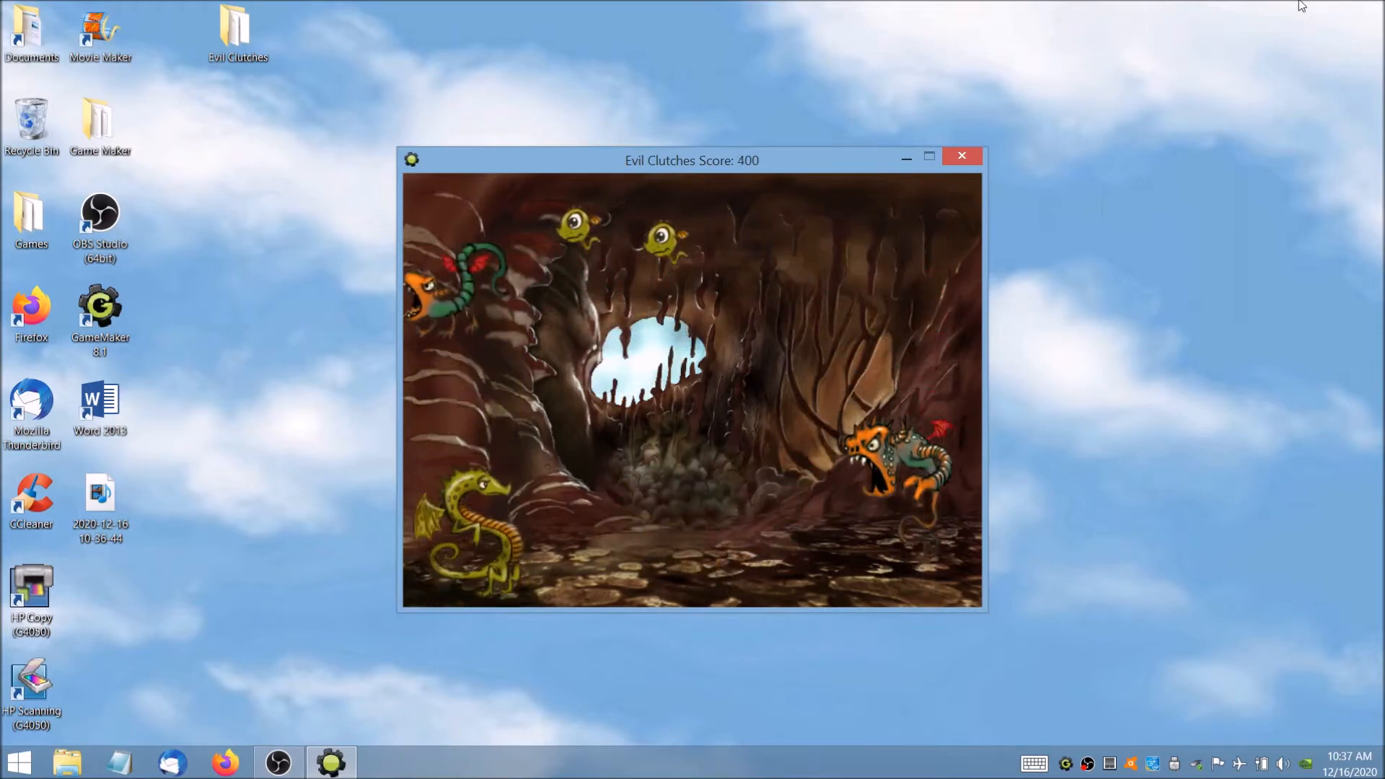
key(Down)
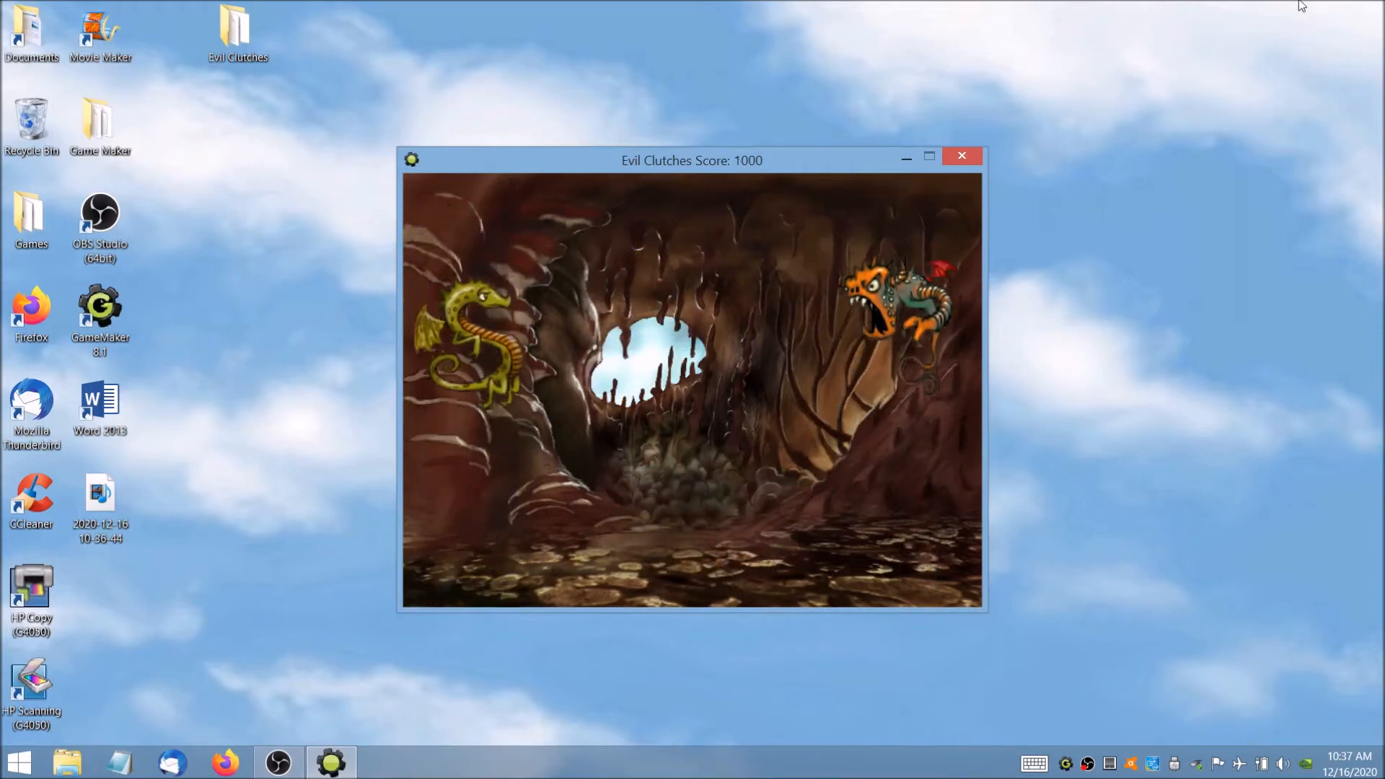
key(Down)
key(Up)
key(Up)
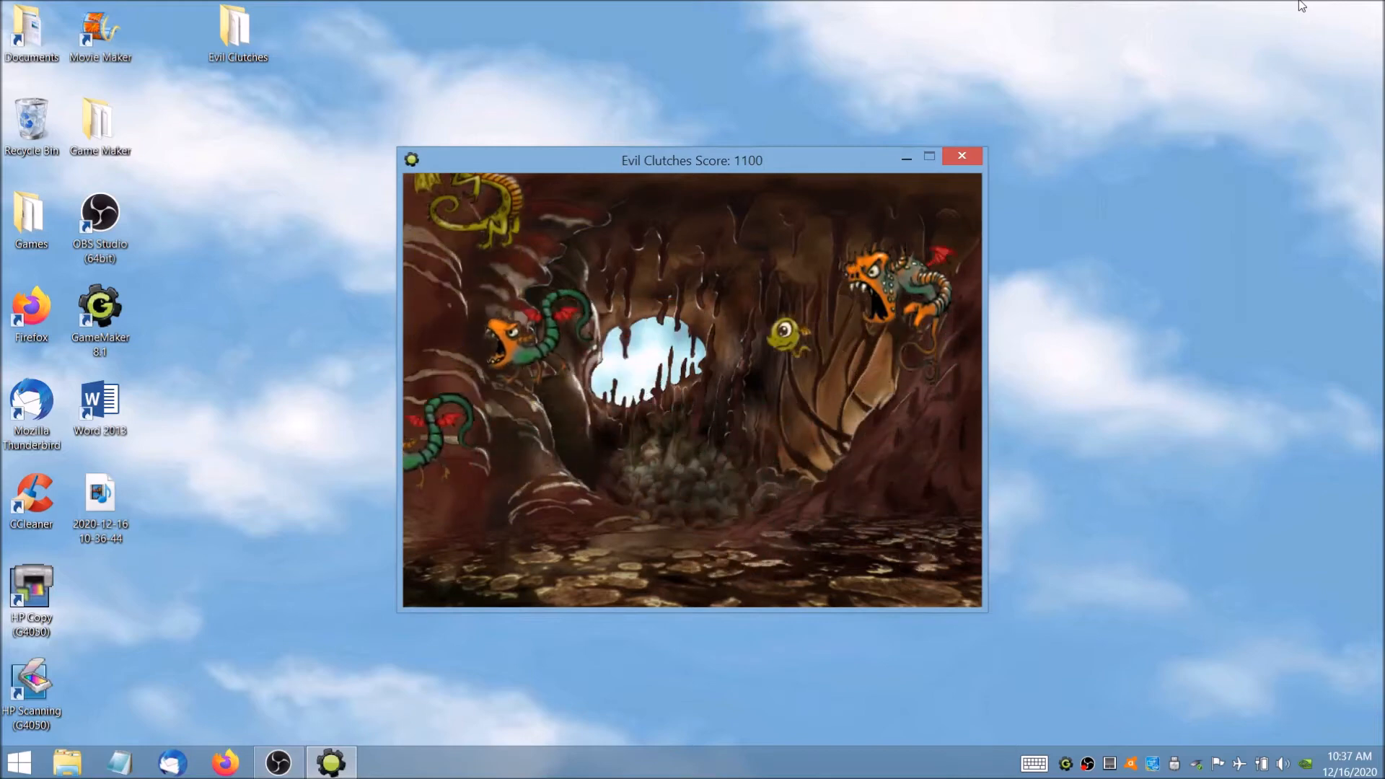
key(Up)
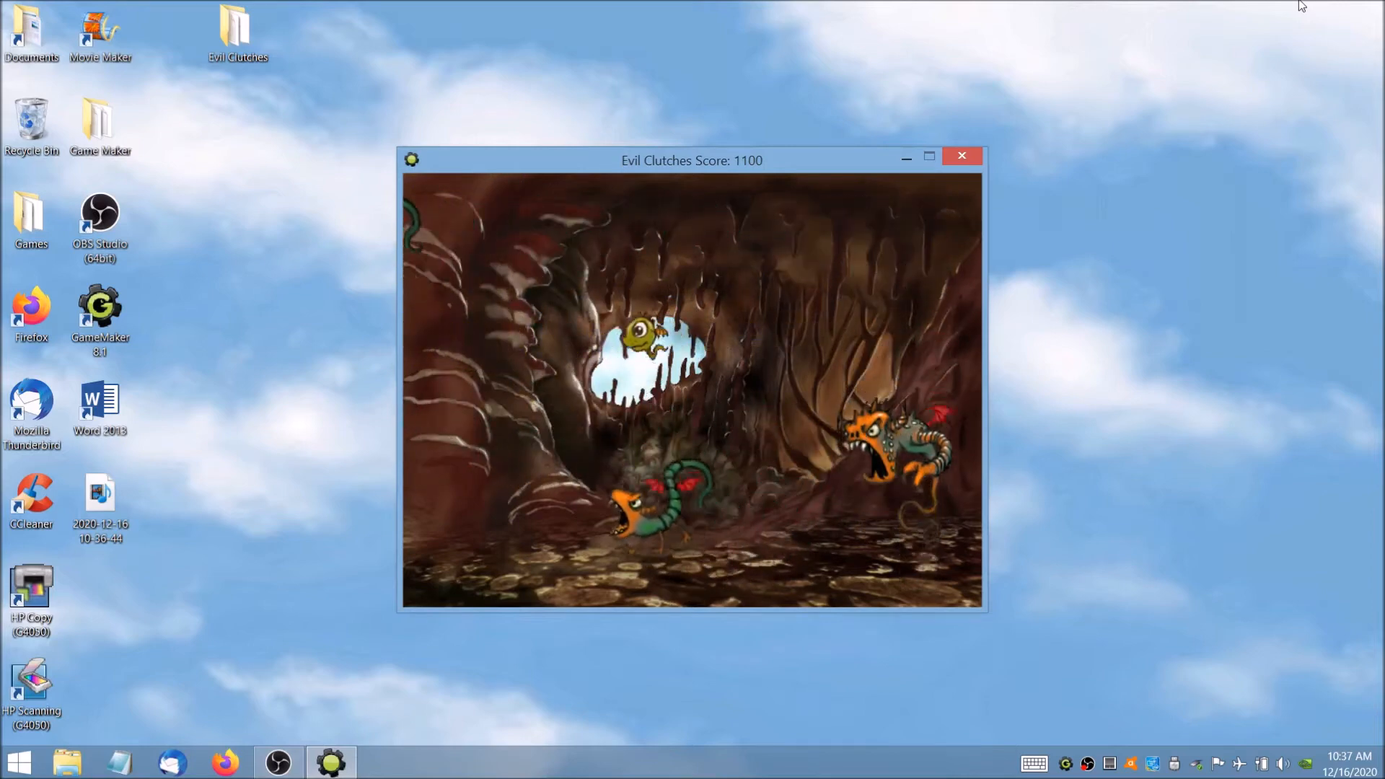
key(Down)
key(Down)
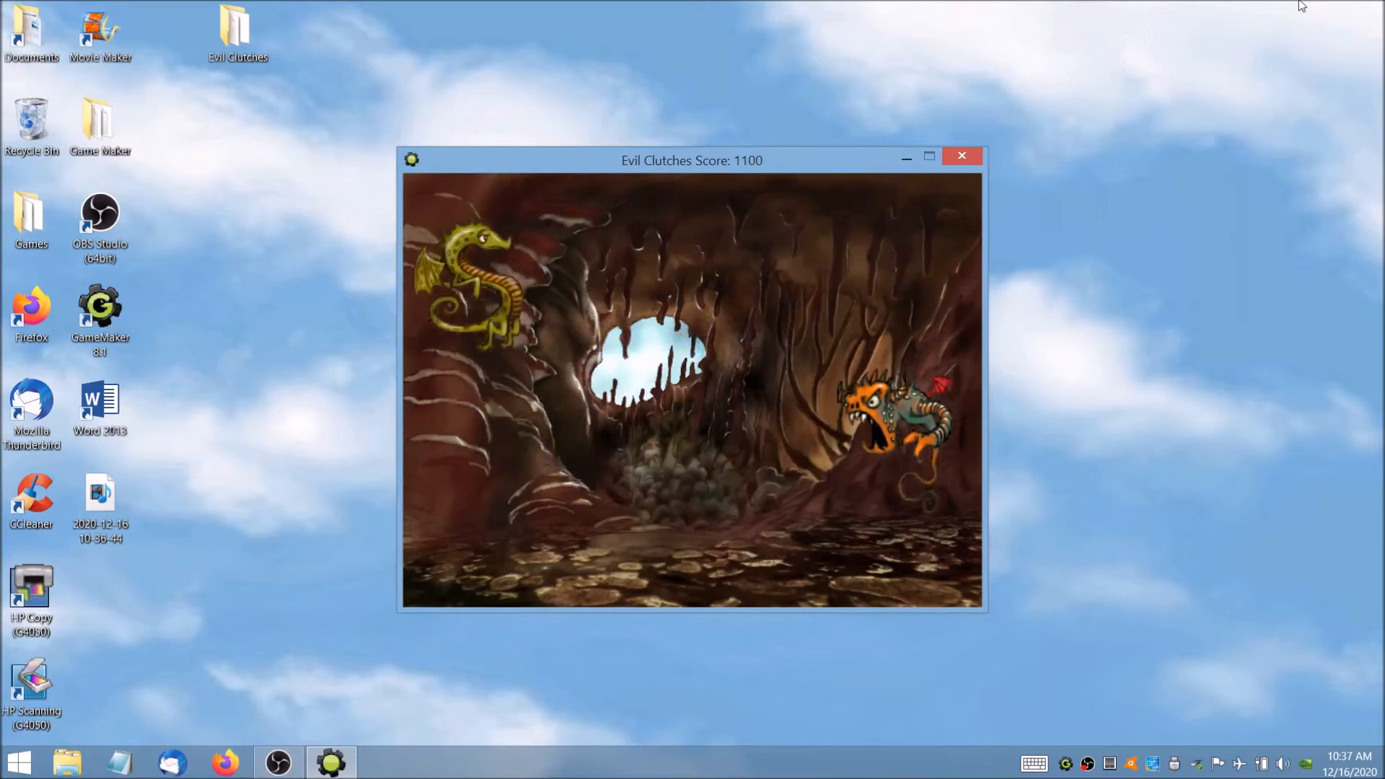
key(space)
key(space)
key(Up)
key(Down)
key(Up)
key(space)
key(Down)
key(Up)
key(Up)
key(Down)
key(Down)
key(Up)
key(Up)
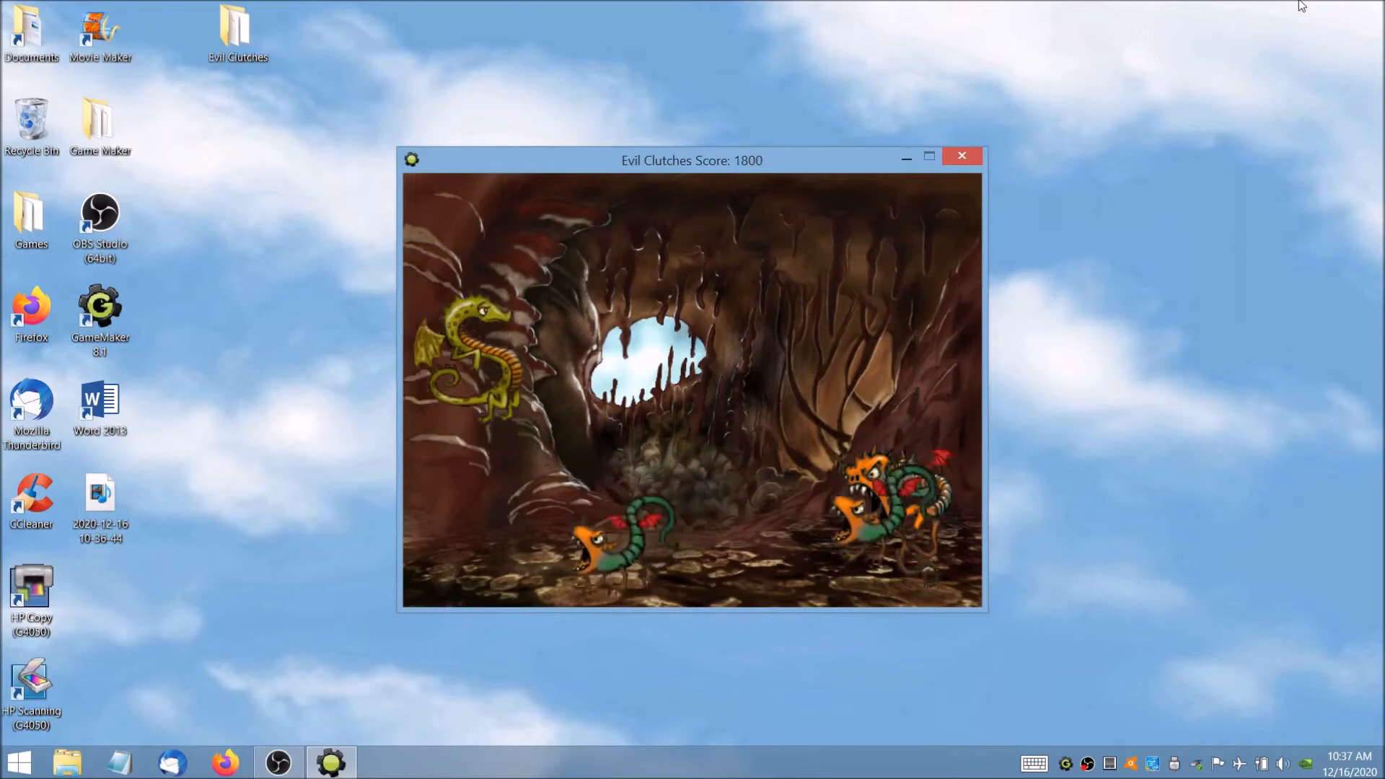
key(Down)
key(space)
key(Down)
key(space)
key(space)
key(Up)
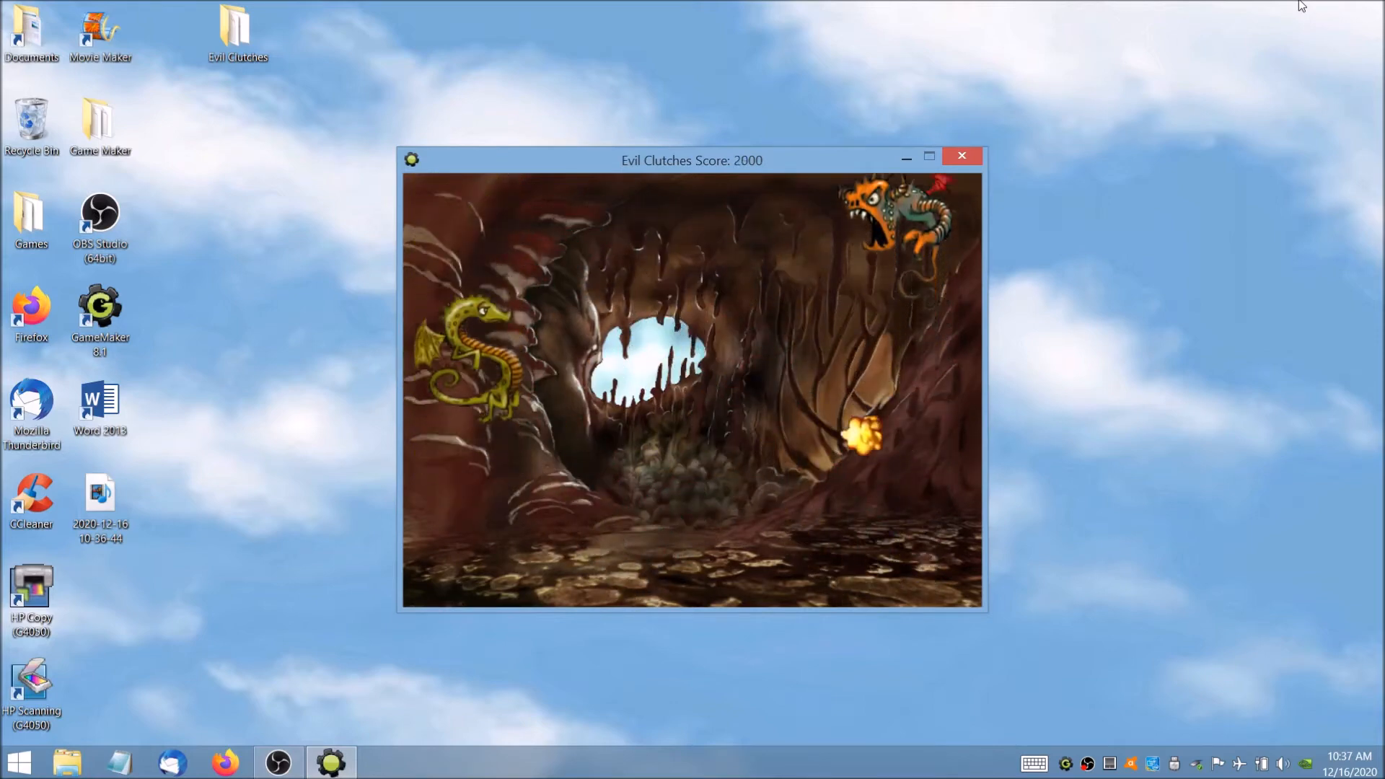
key(Down)
key(space)
key(space)
key(Up)
key(space)
key(space)
key(Down)
key(space)
key(Down)
key(space)
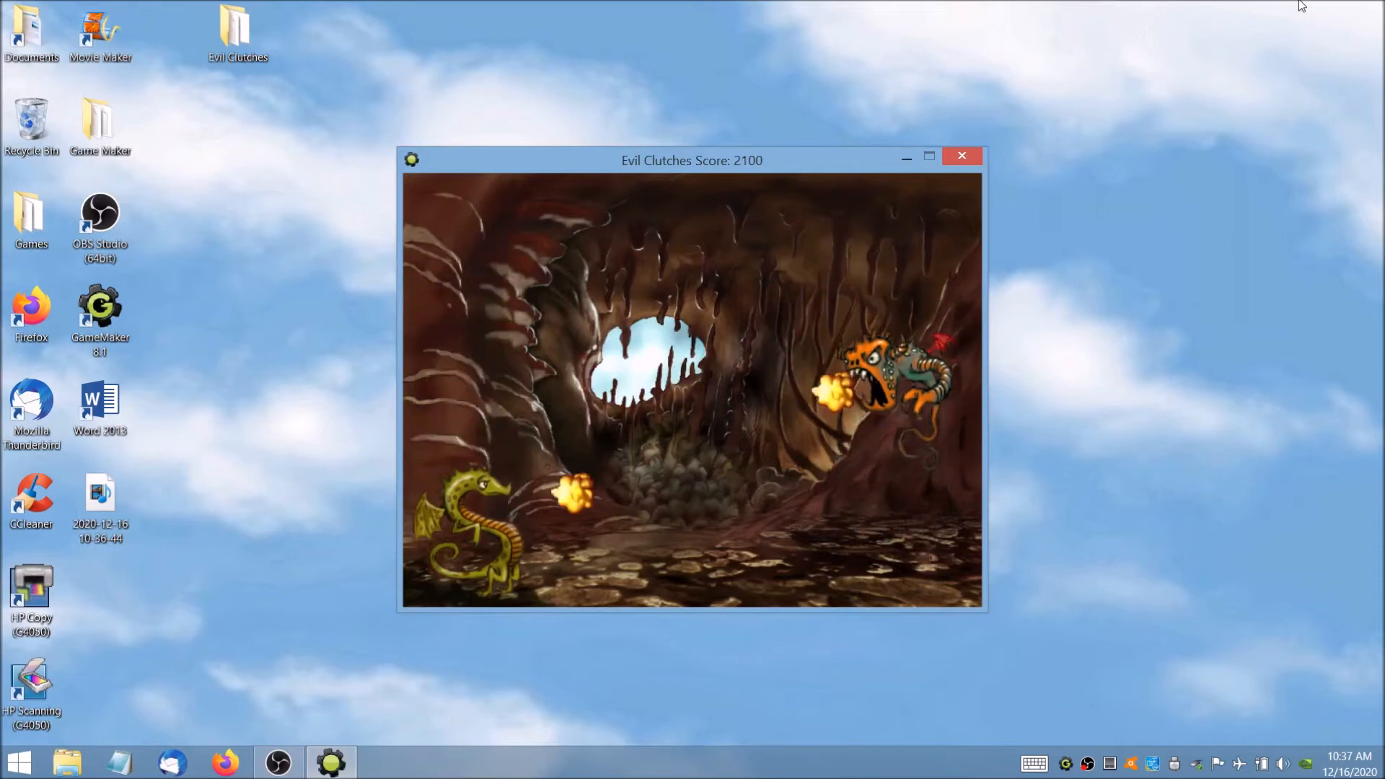
key(space)
key(Up)
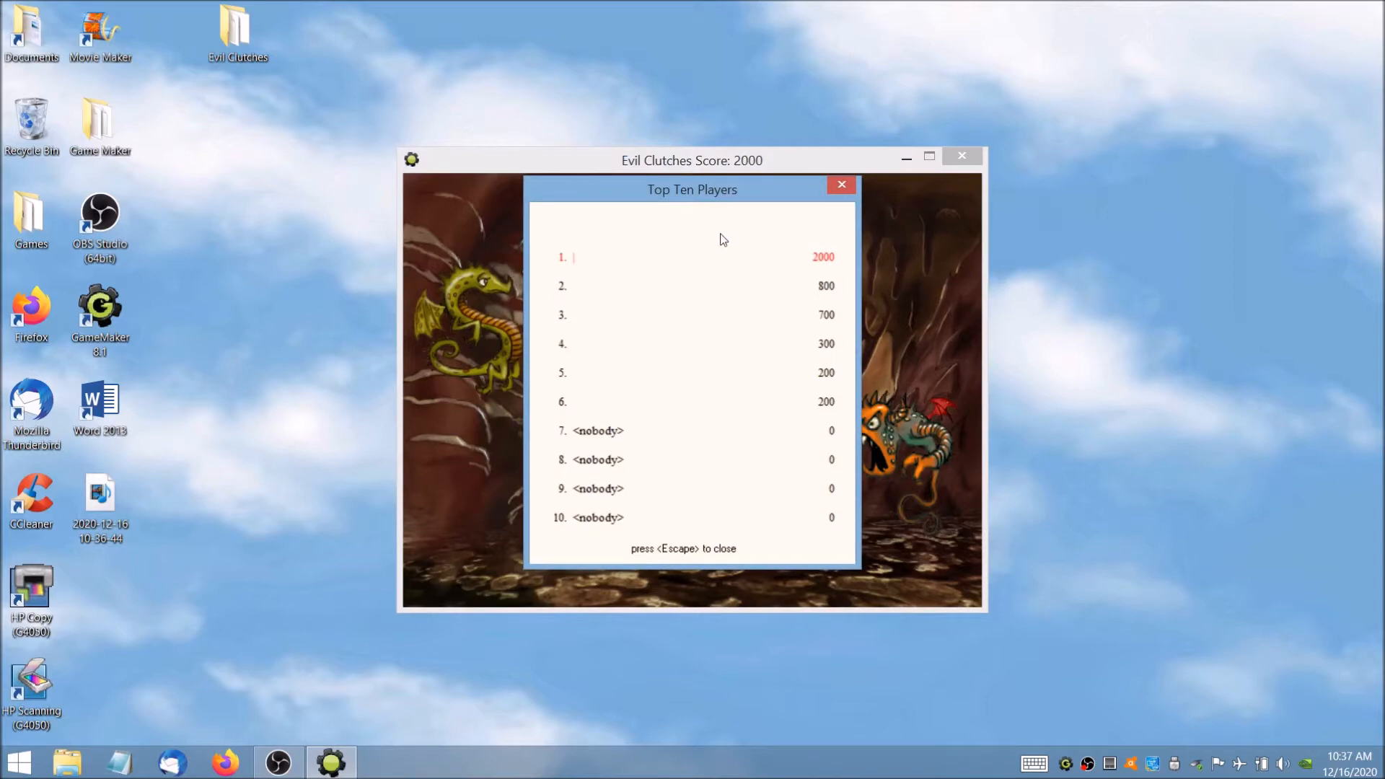
Enter the player's name in the Top Ten Players table and close the running game.
text(Mr Paris)
key(Return)
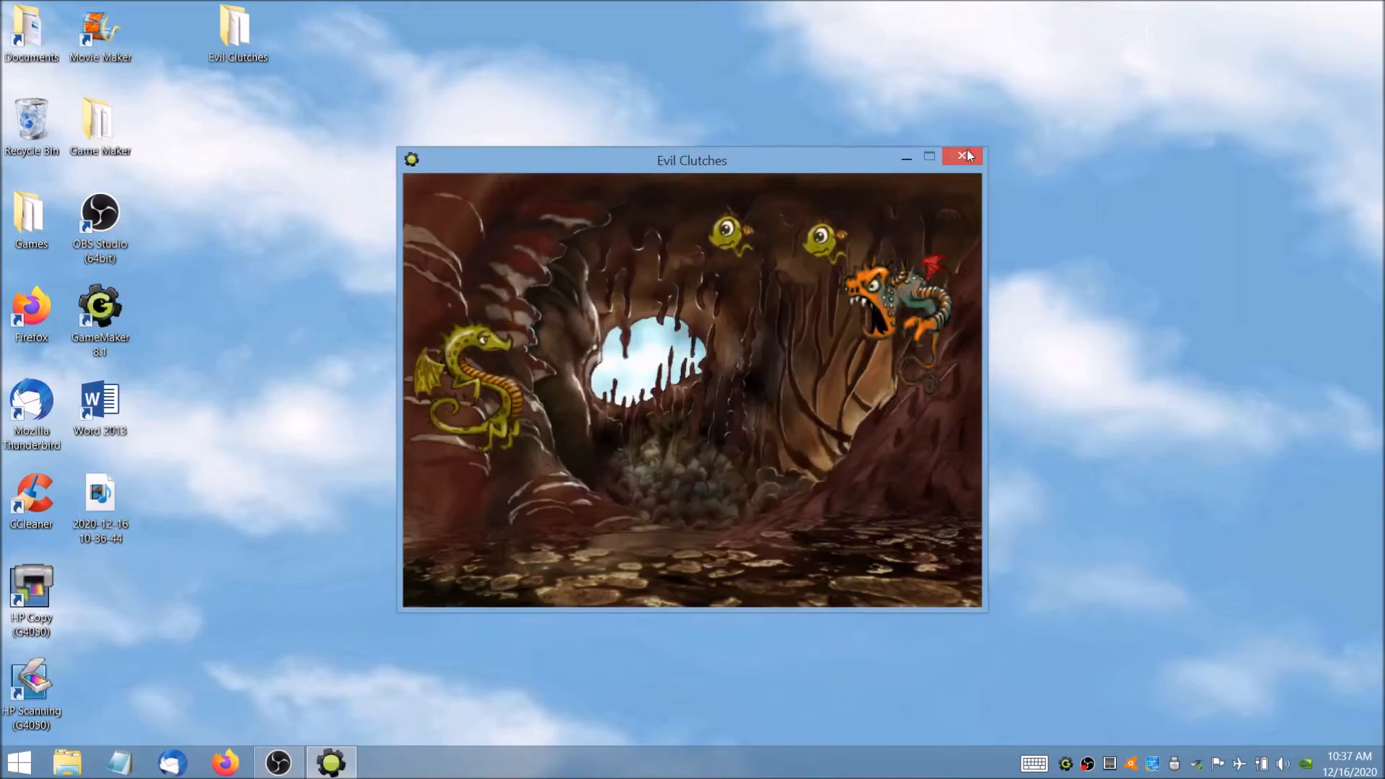
key(Escape)
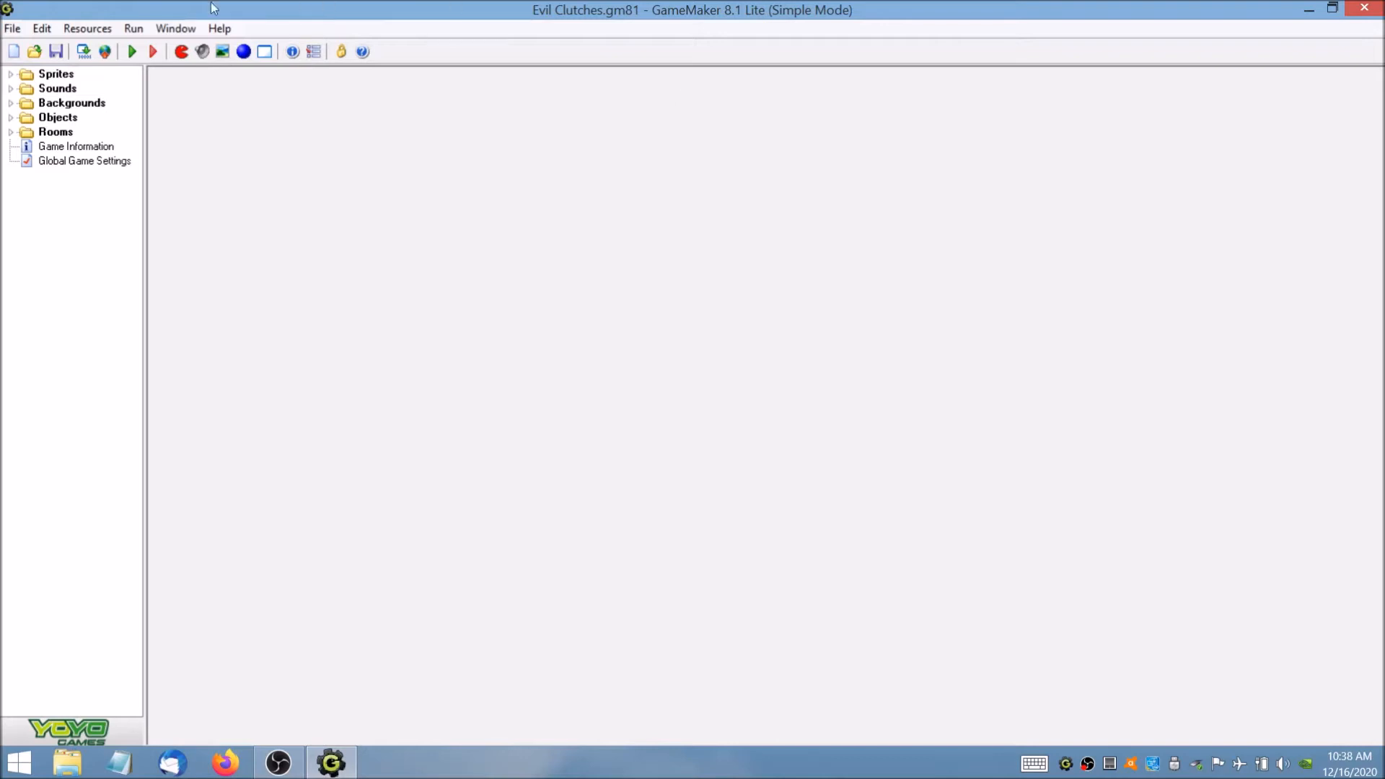
Start a new game project and create a sprite named sprite_dragon.
click(12, 29)
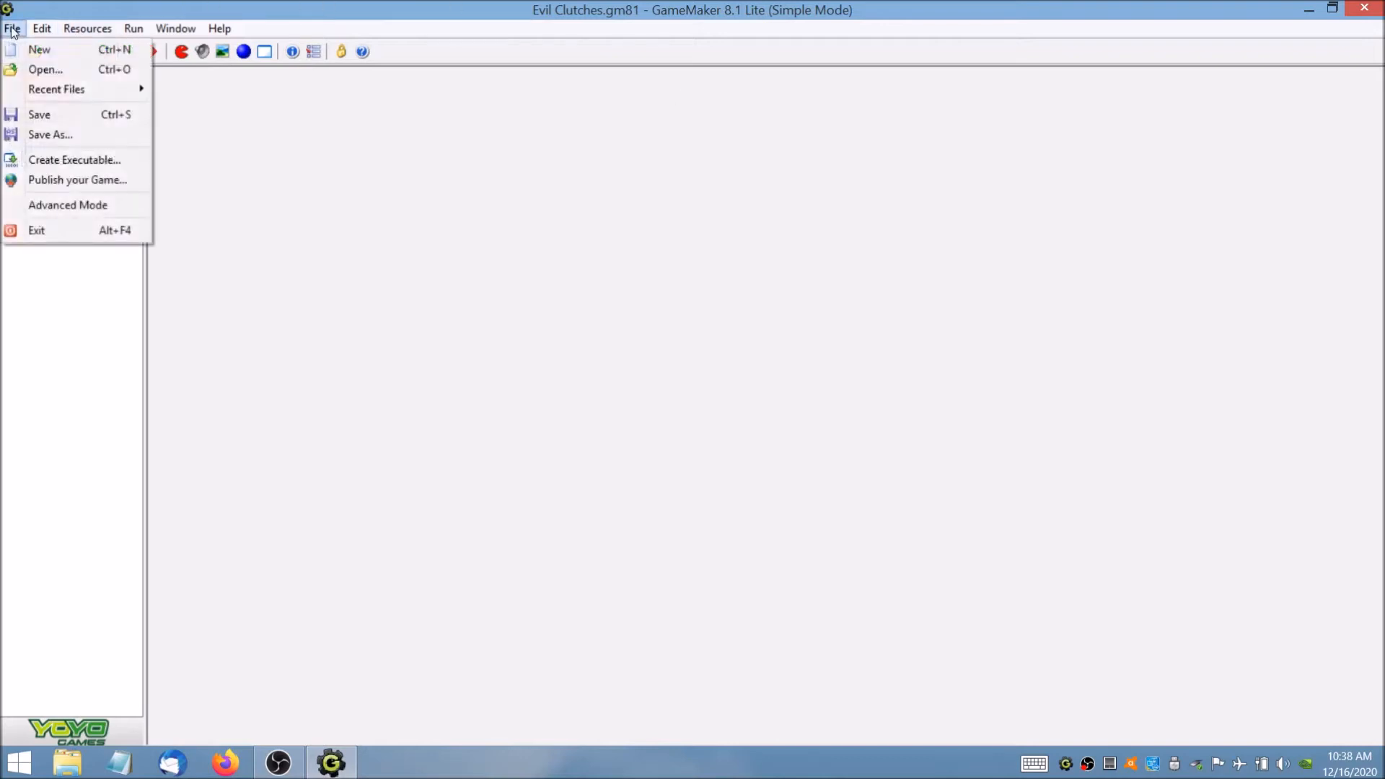
click(39, 49)
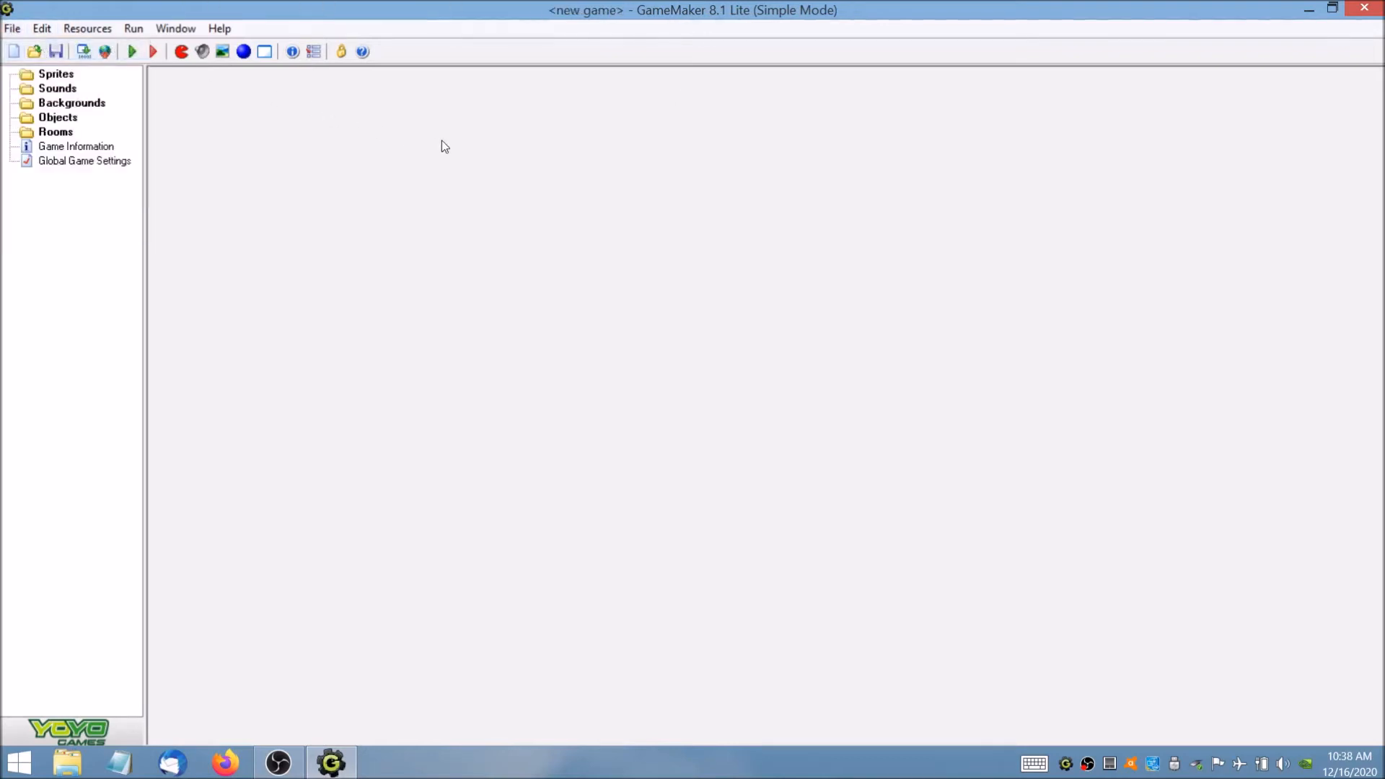
click(104, 34)
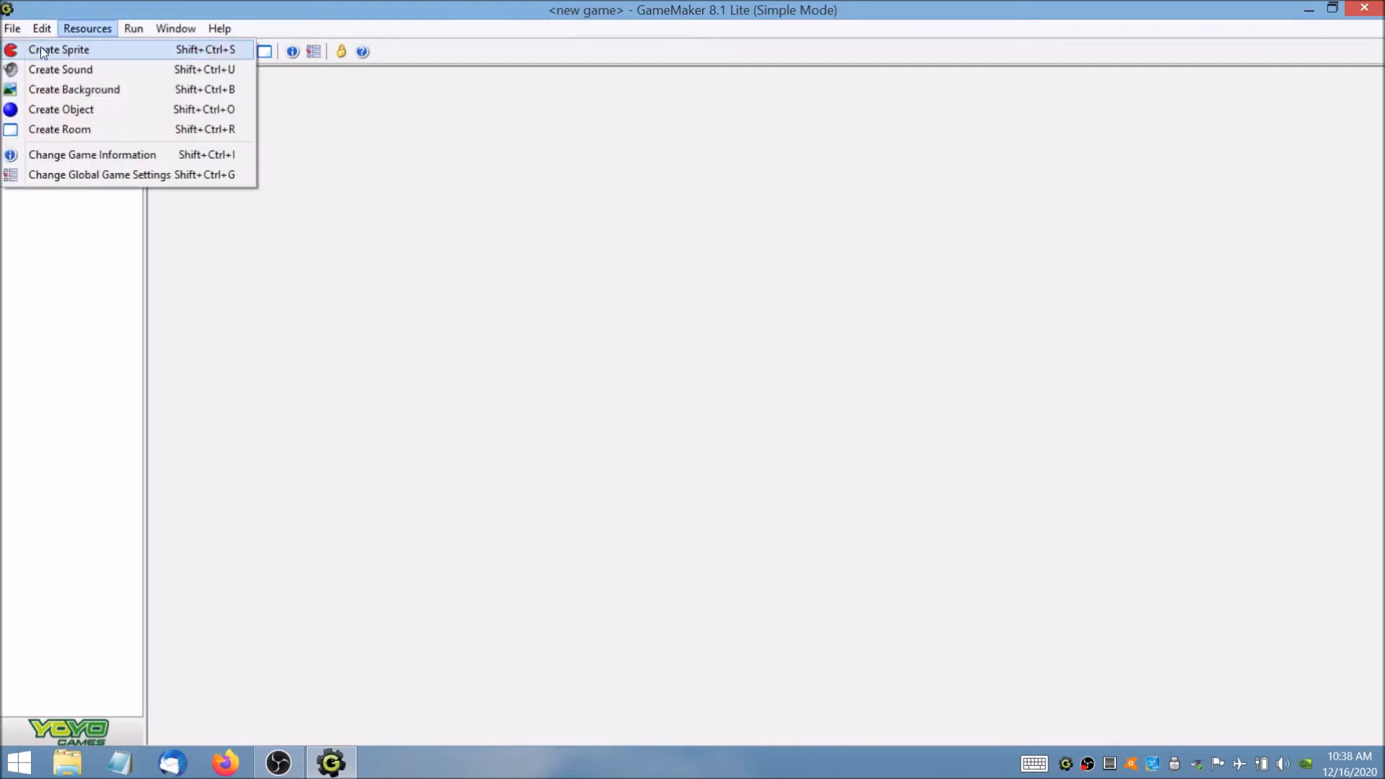
click(80, 52)
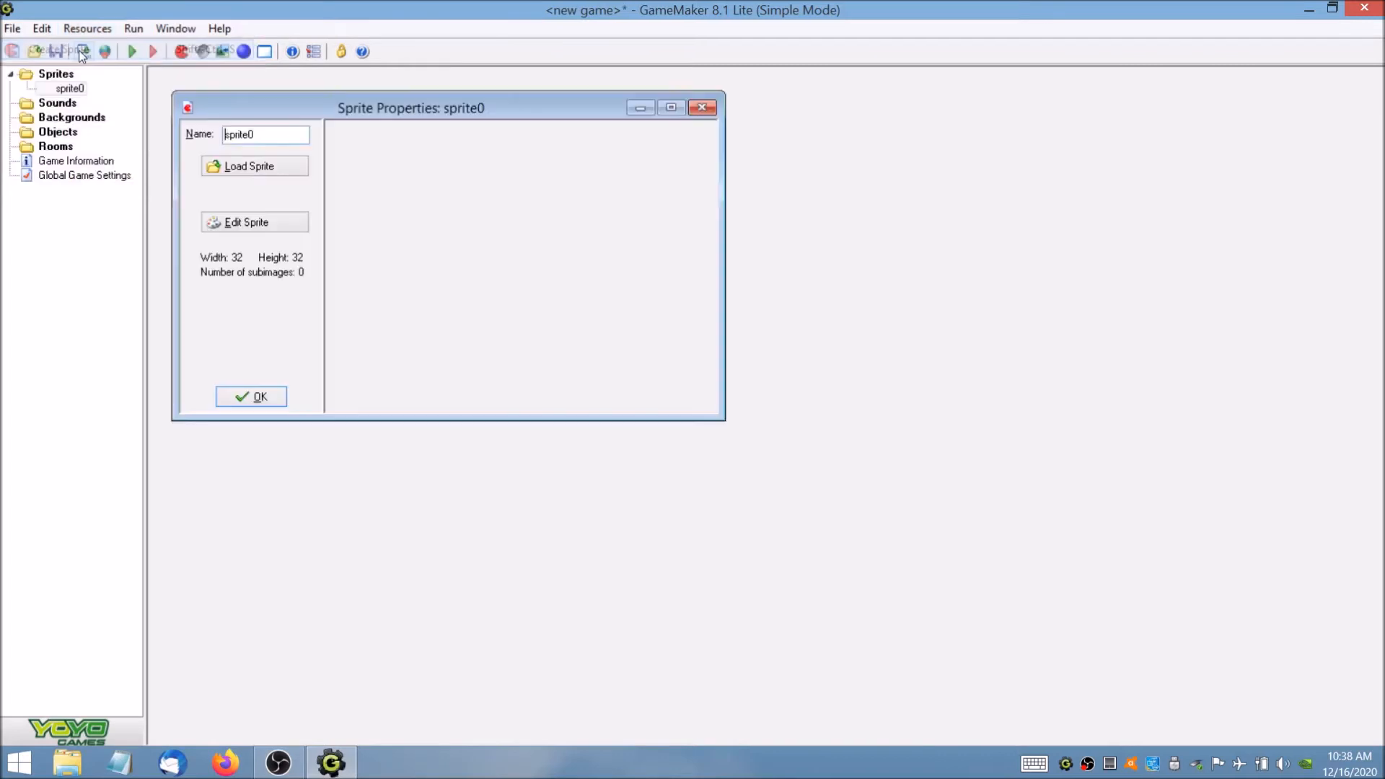
click(282, 129)
key(BackSpace)
text(_)
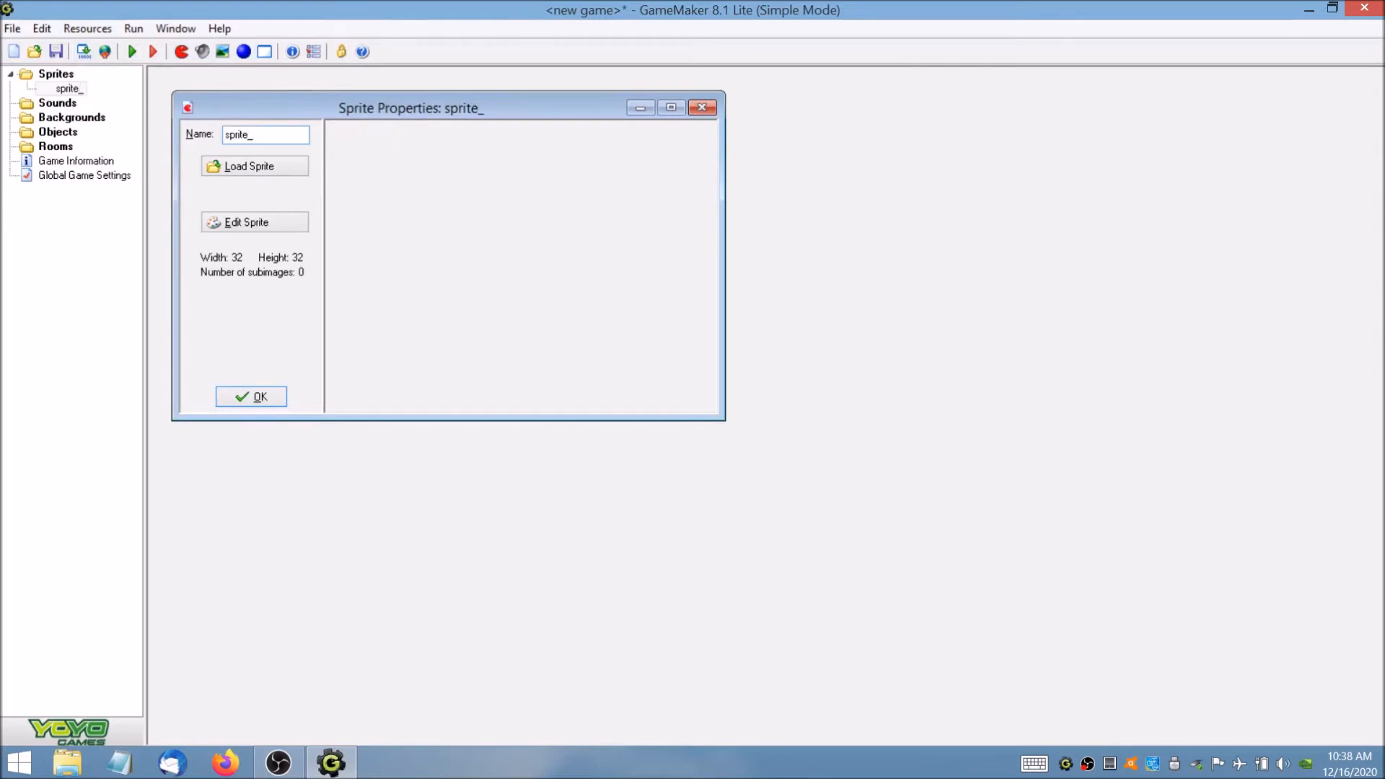
text(dragon)
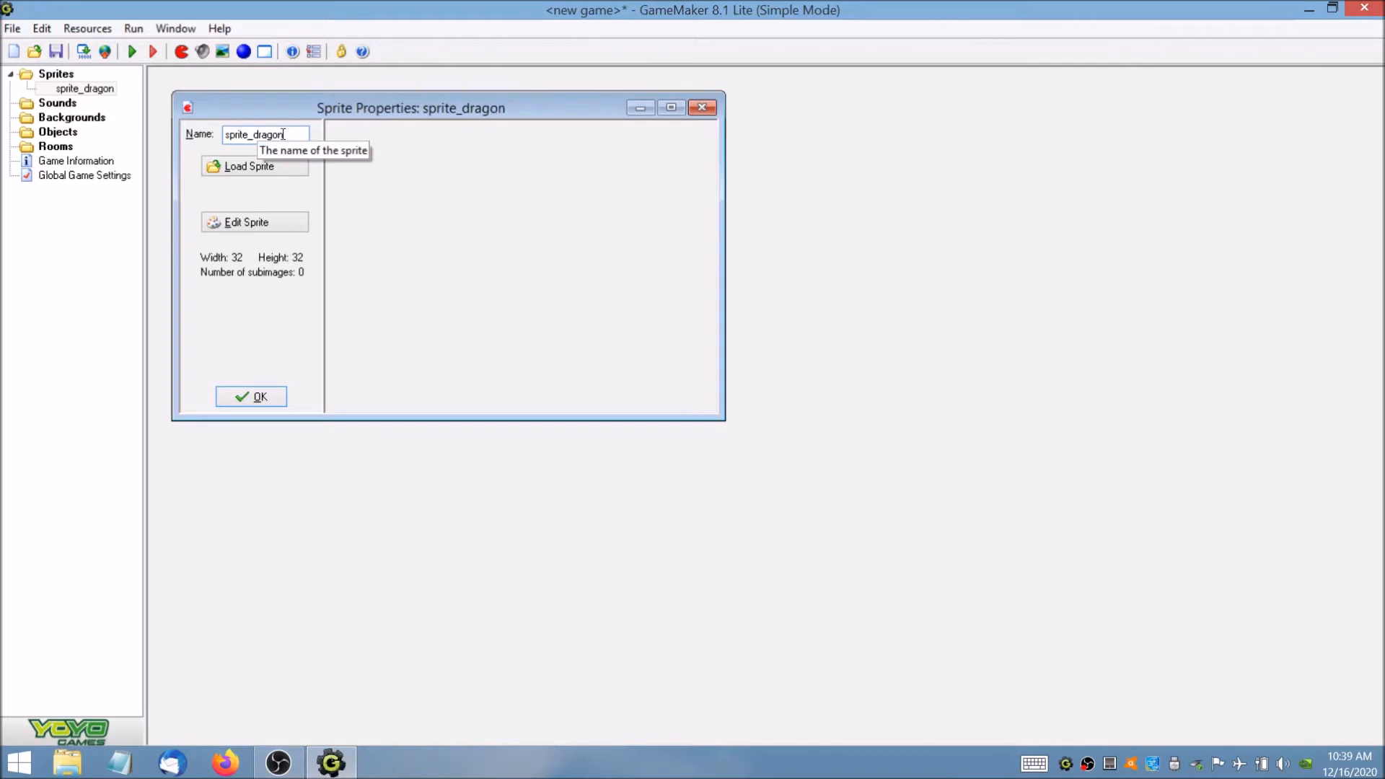
drag(254, 133, 250, 130)
click(251, 131)
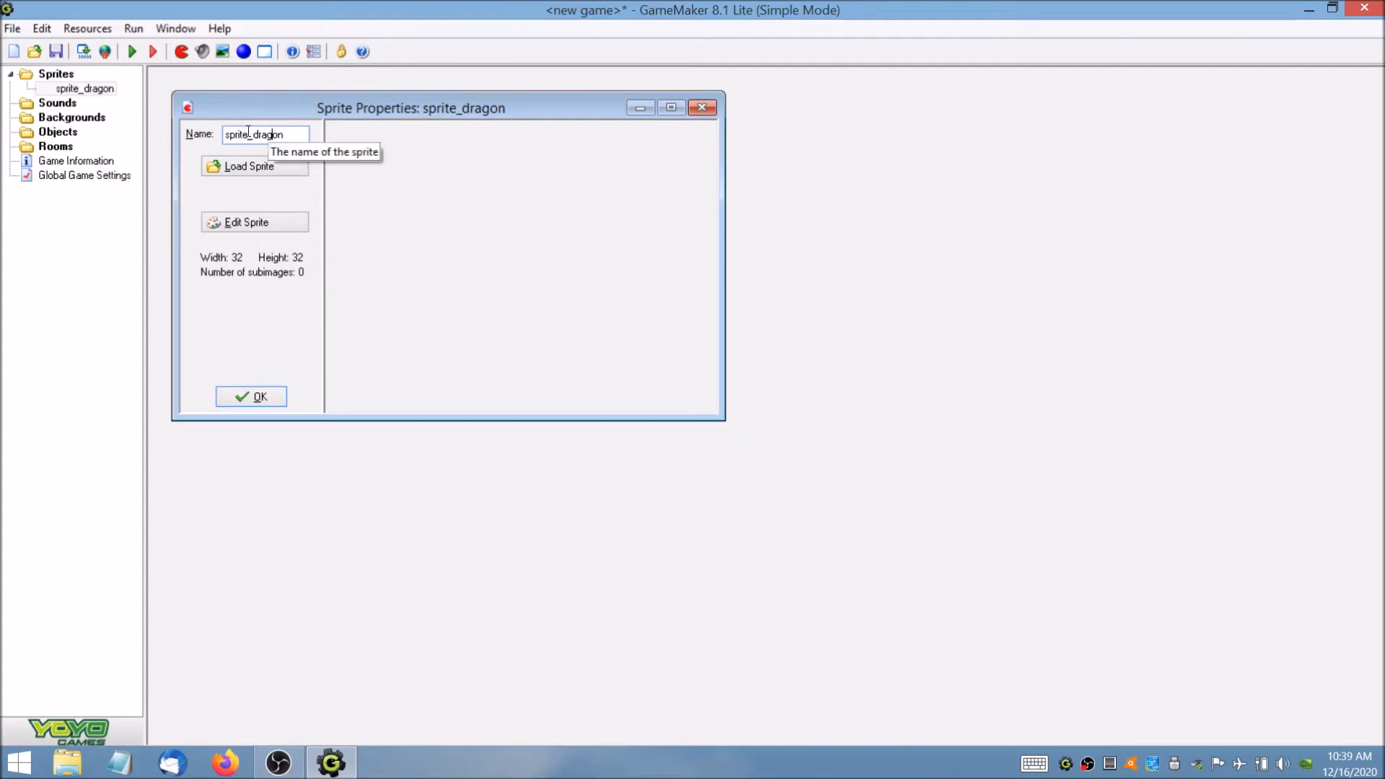
drag(246, 133, 225, 132)
click(241, 134)
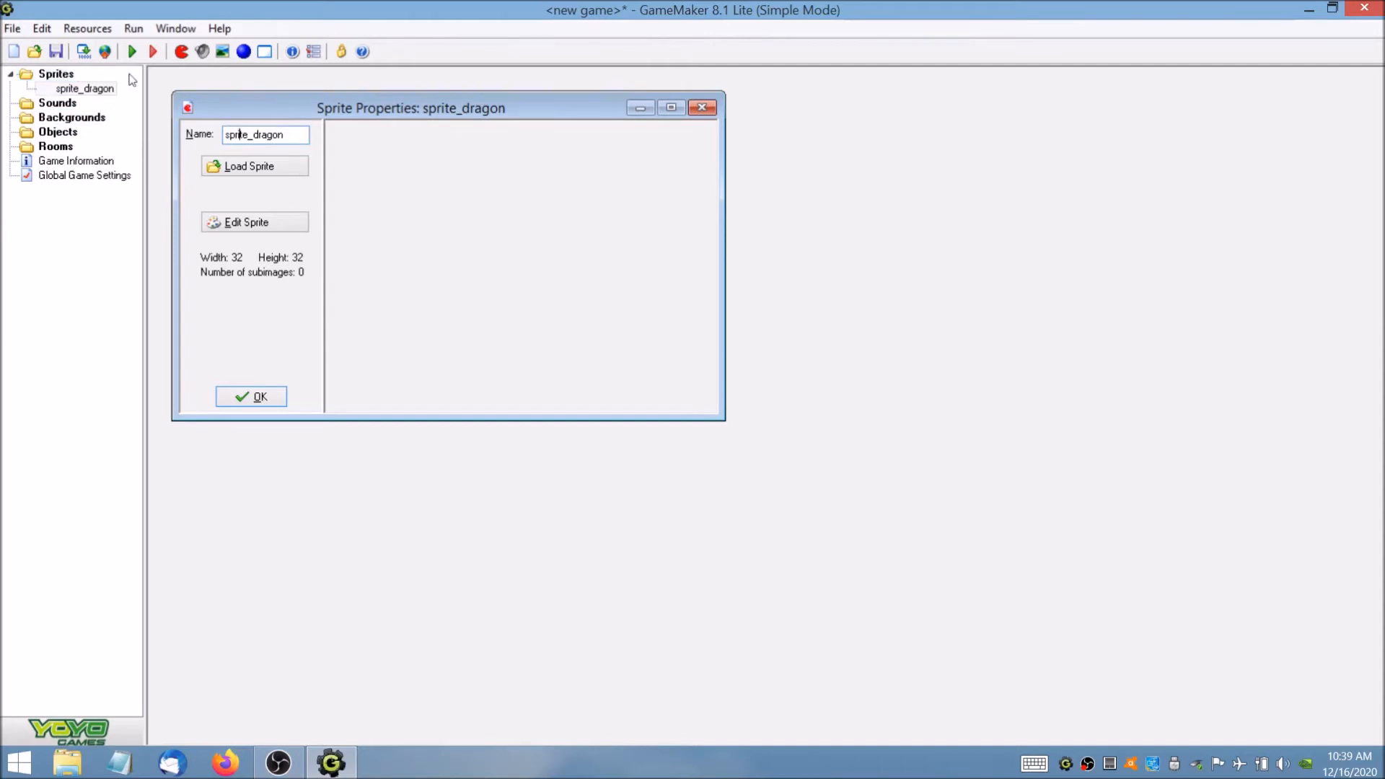
Load the Dragon image from the Chapter02 folder into sprite_dragon and accept the sprite.
click(261, 167)
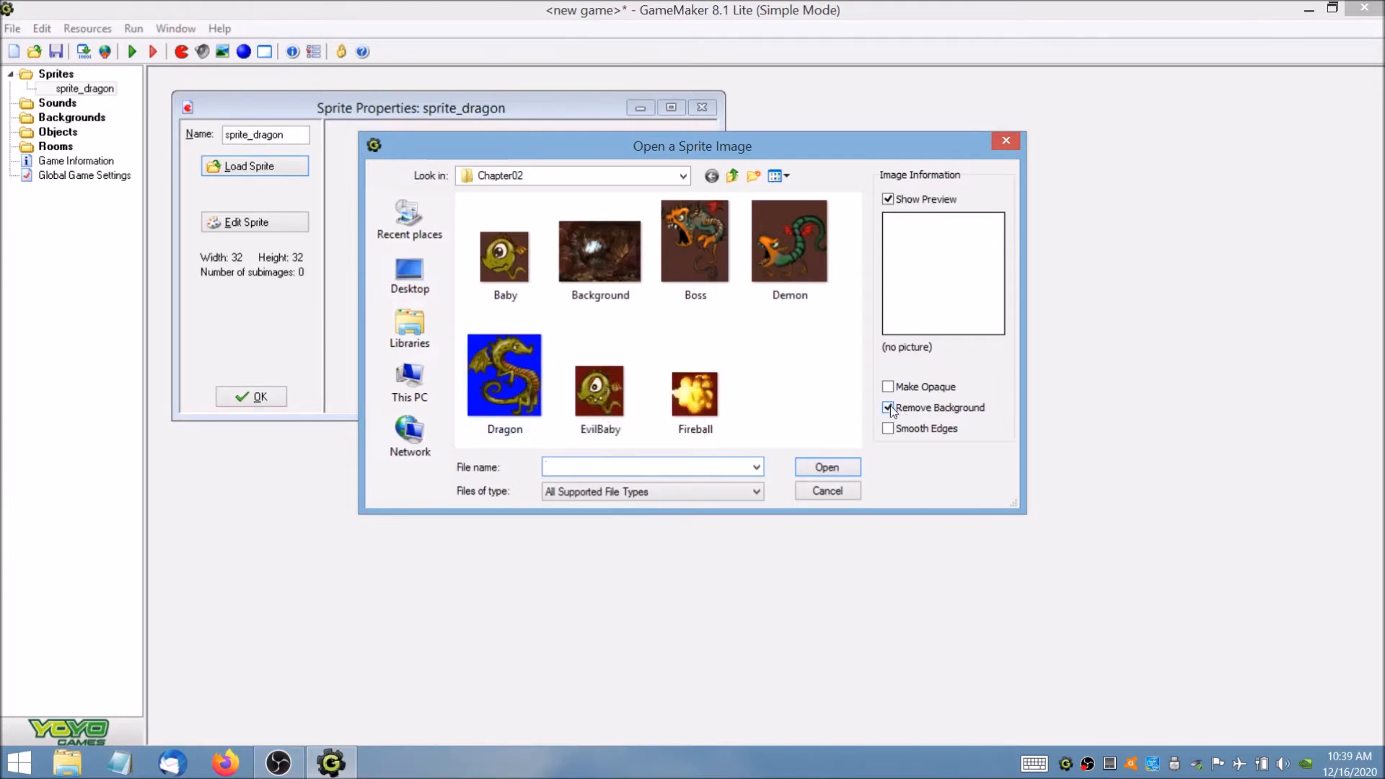
double_click(521, 382)
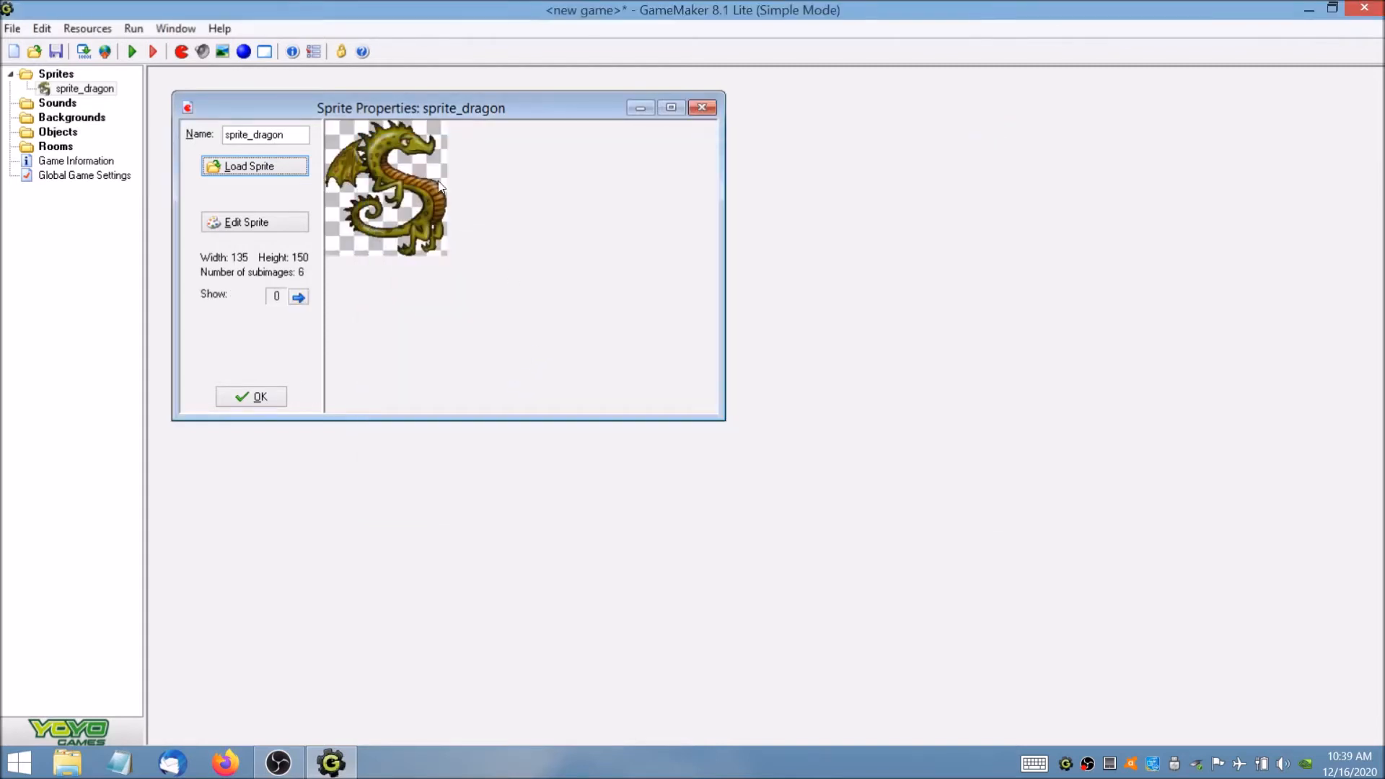
click(266, 398)
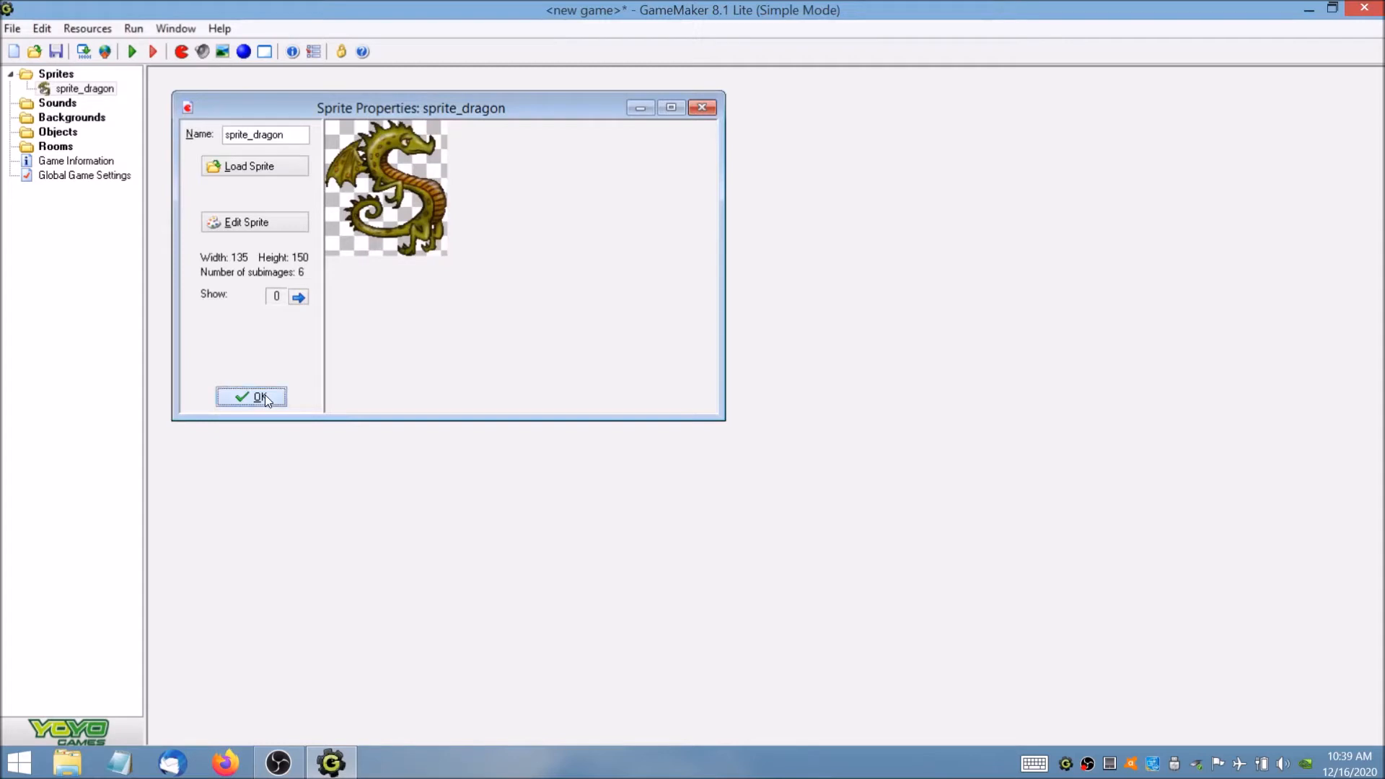
Create a second sprite named sprite_boss using the Boss image from the Chapter02 folder.
click(103, 33)
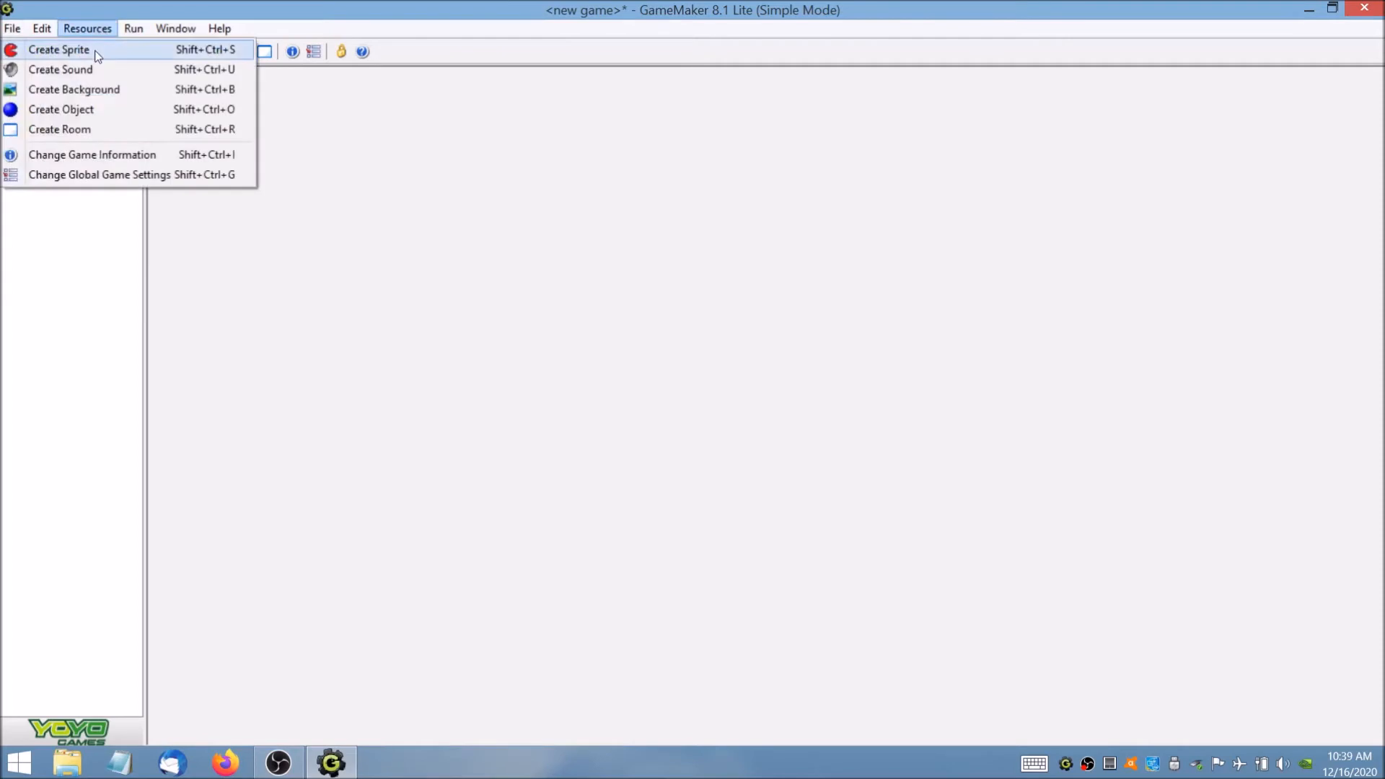
click(97, 50)
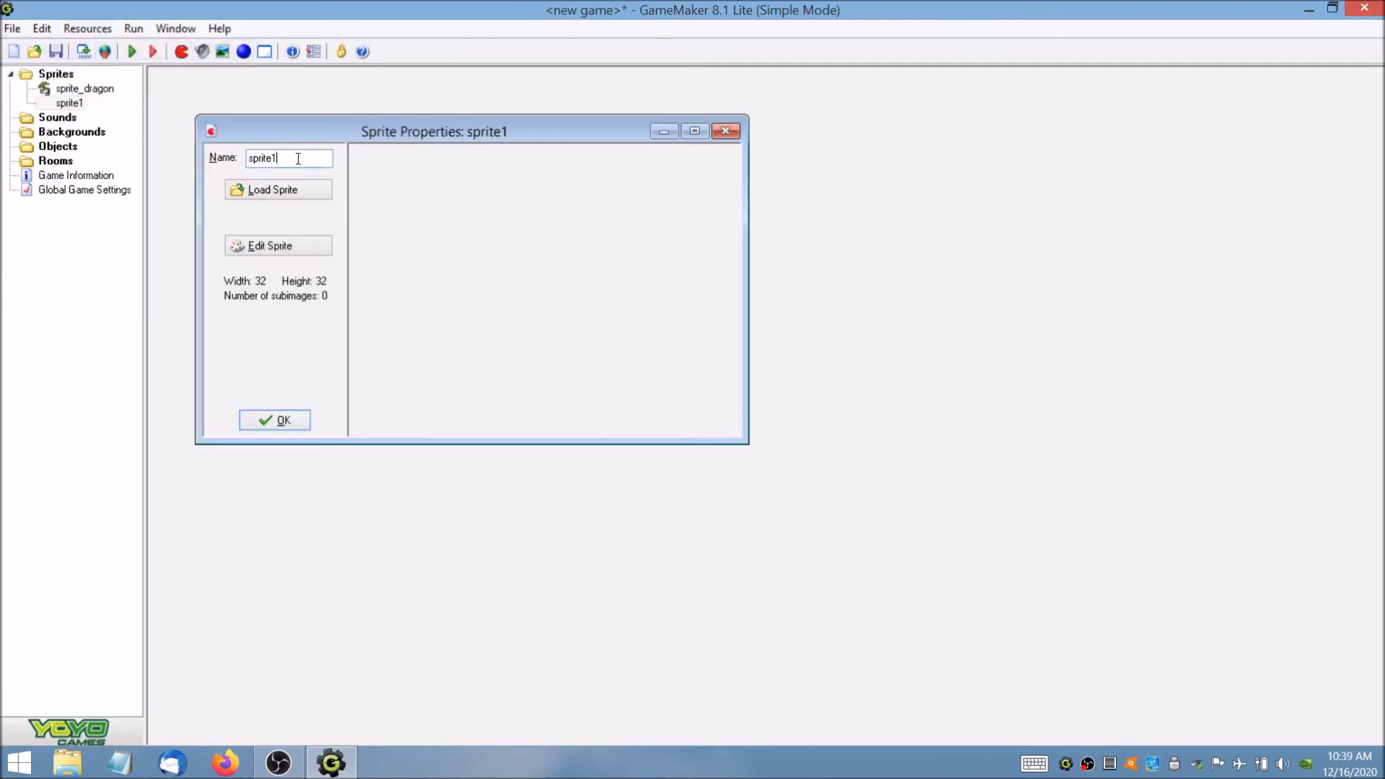
text(sprite_boss)
click(295, 191)
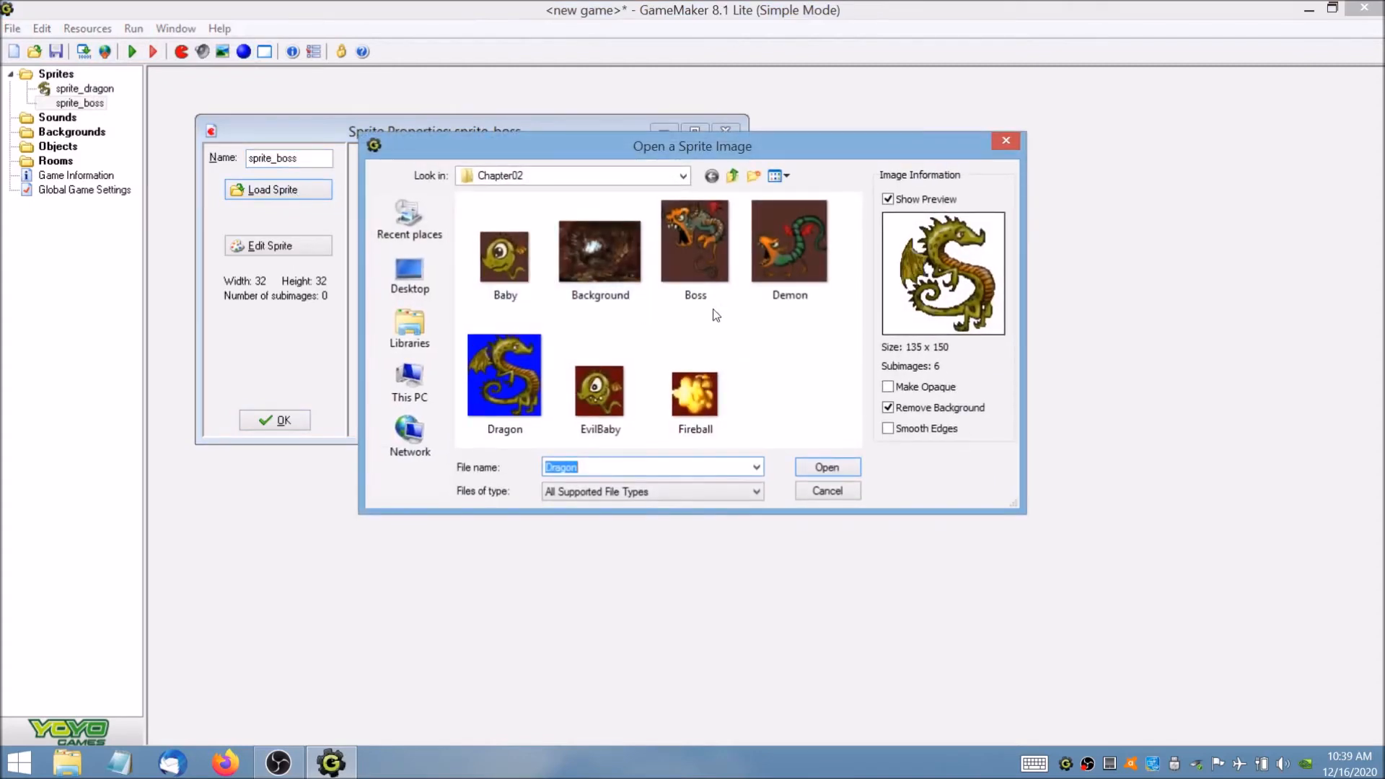
click(690, 253)
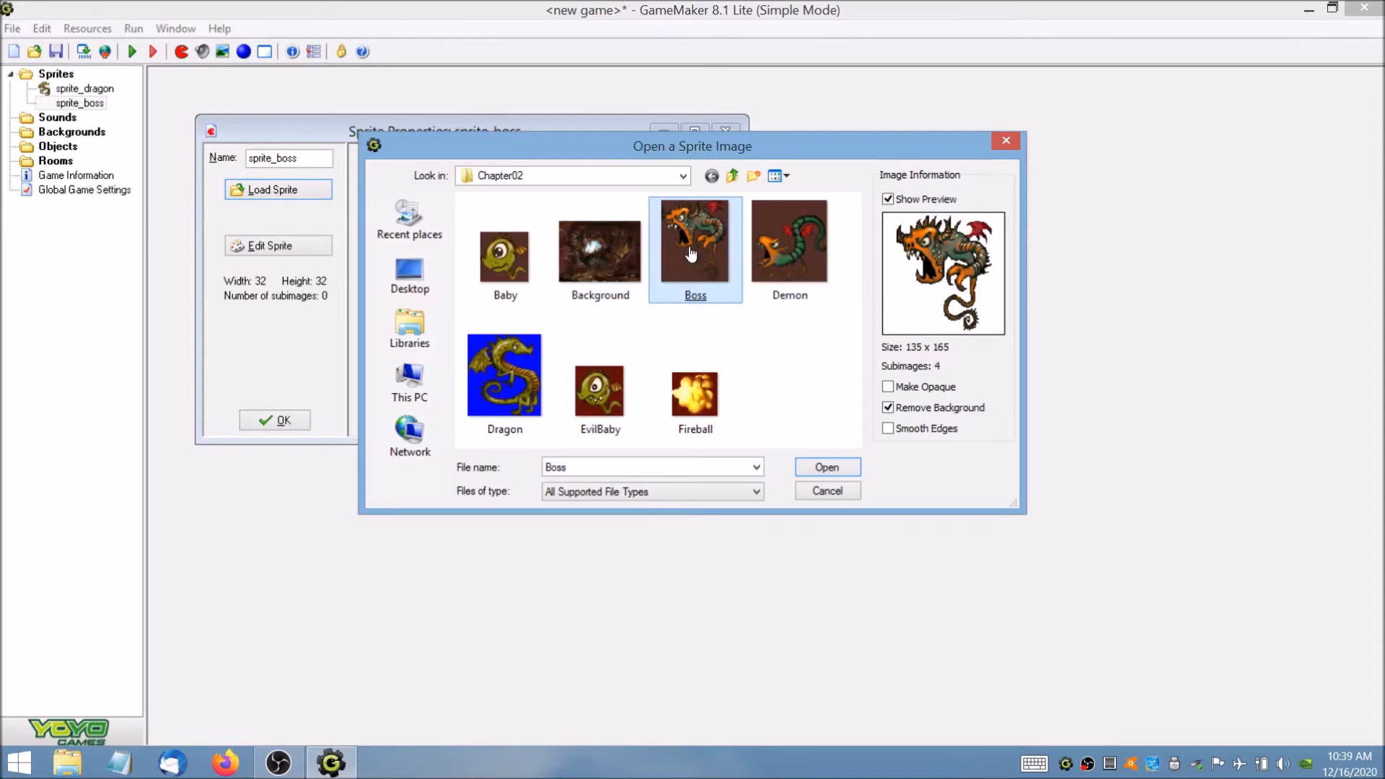
double_click(691, 252)
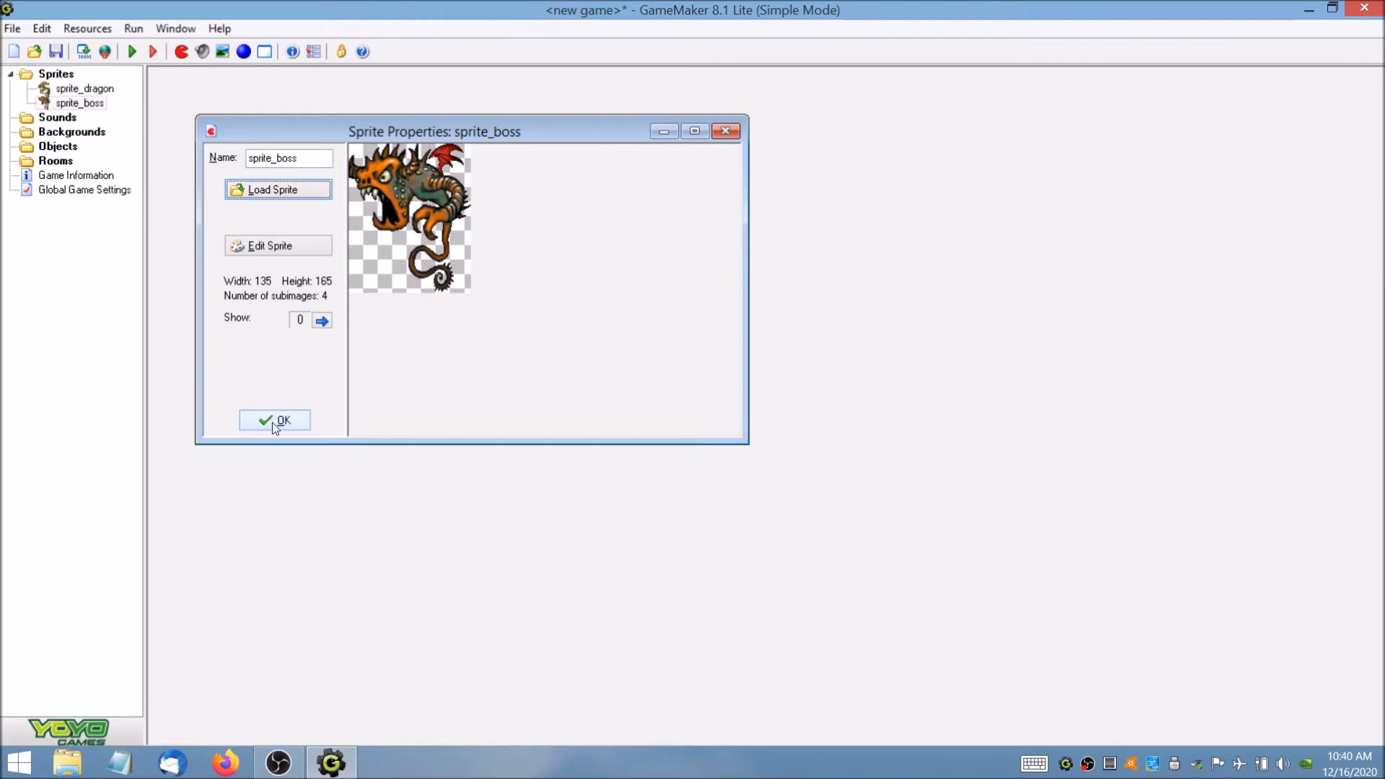
click(273, 426)
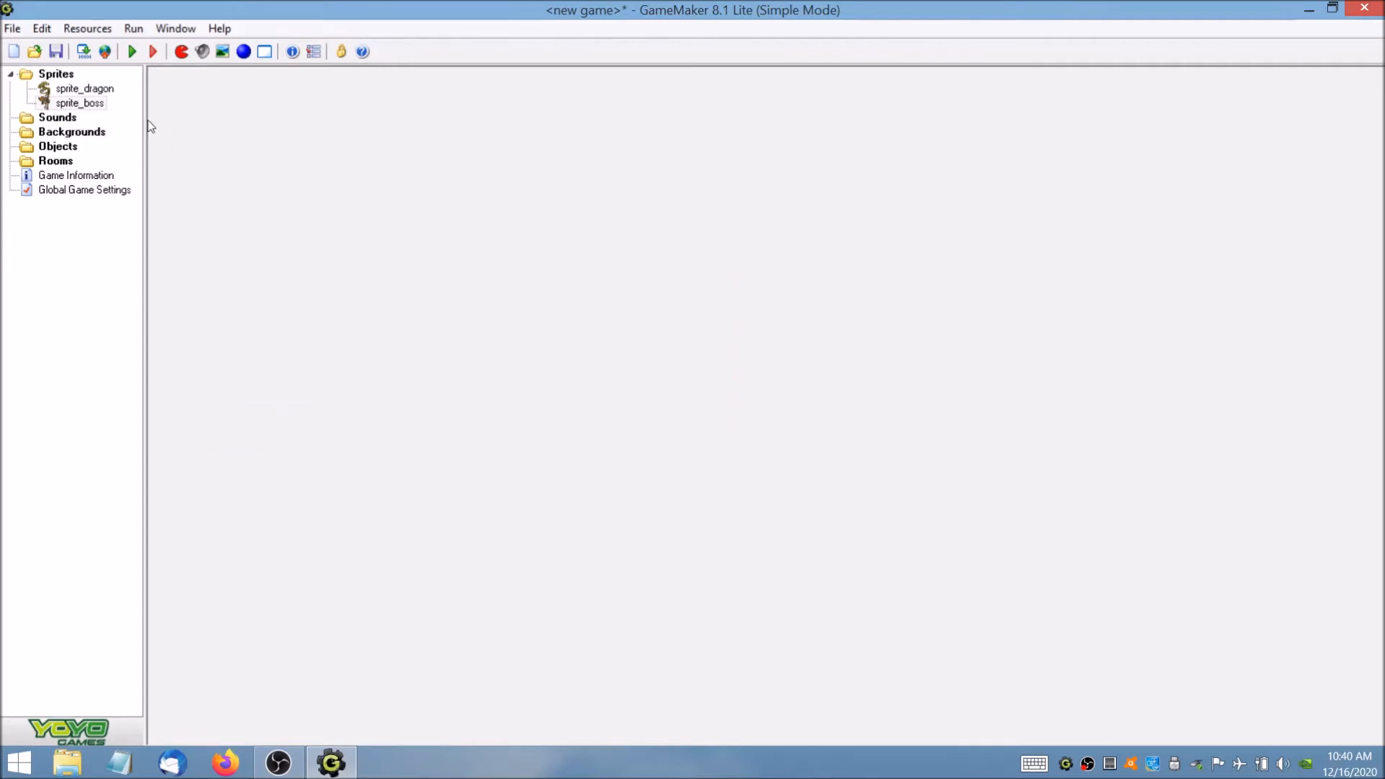
Create an object named object_dragon, assign sprite_dragon to it, and accept the object.
click(58, 148)
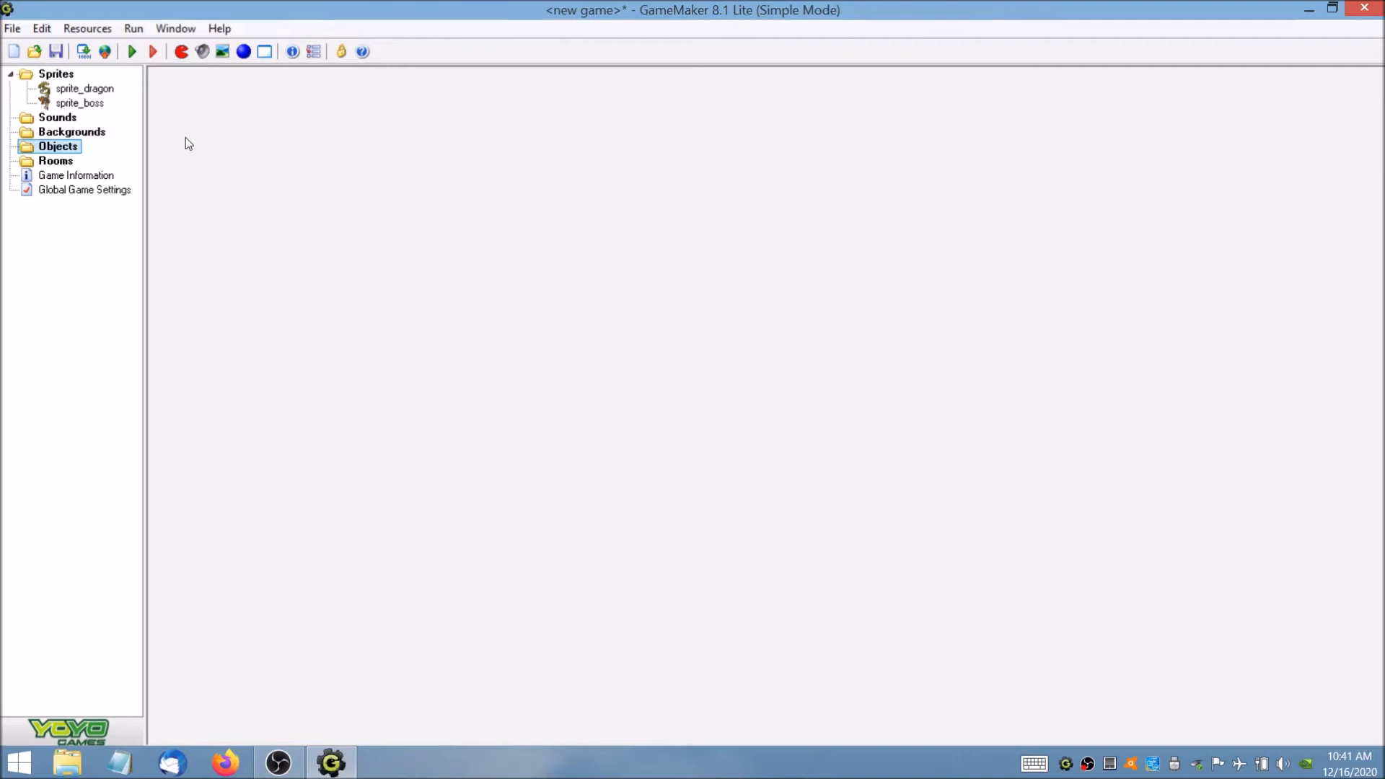
click(85, 28)
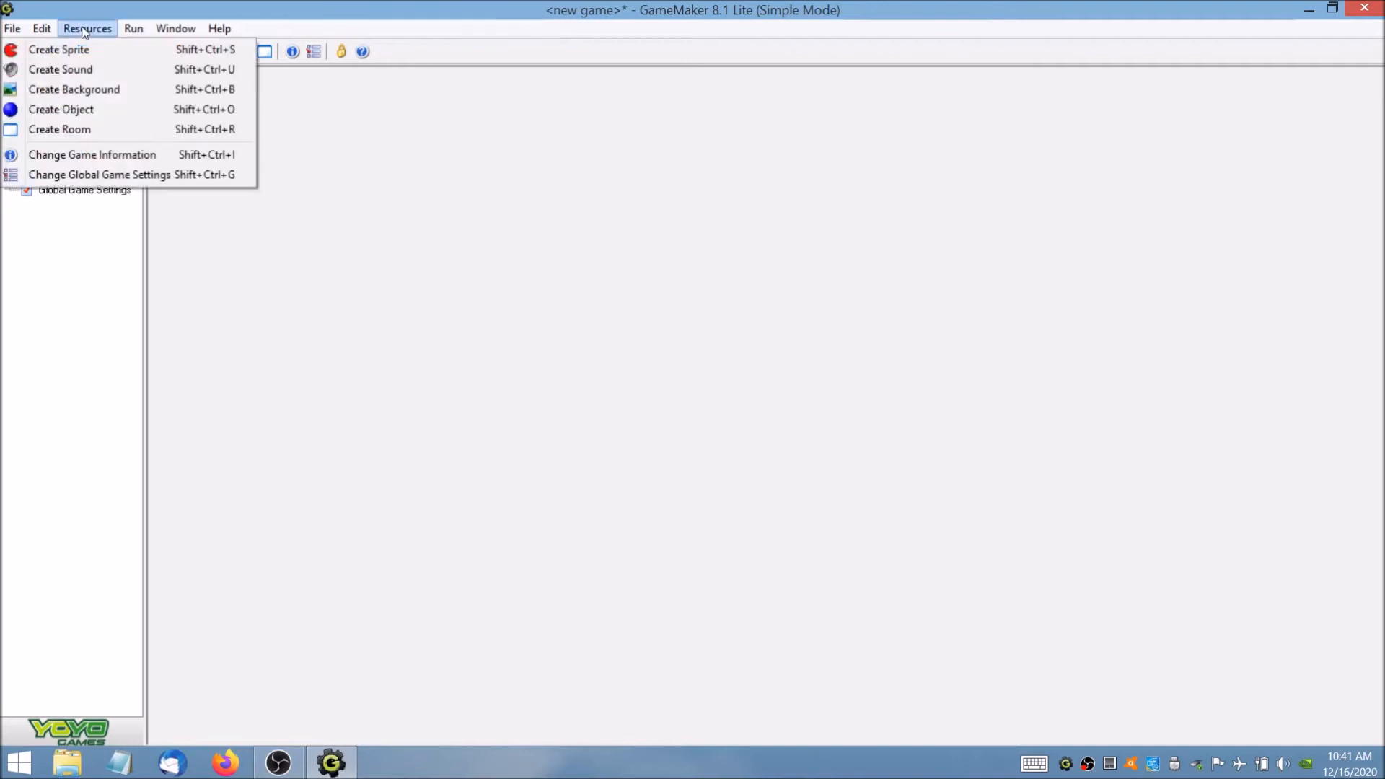
click(76, 112)
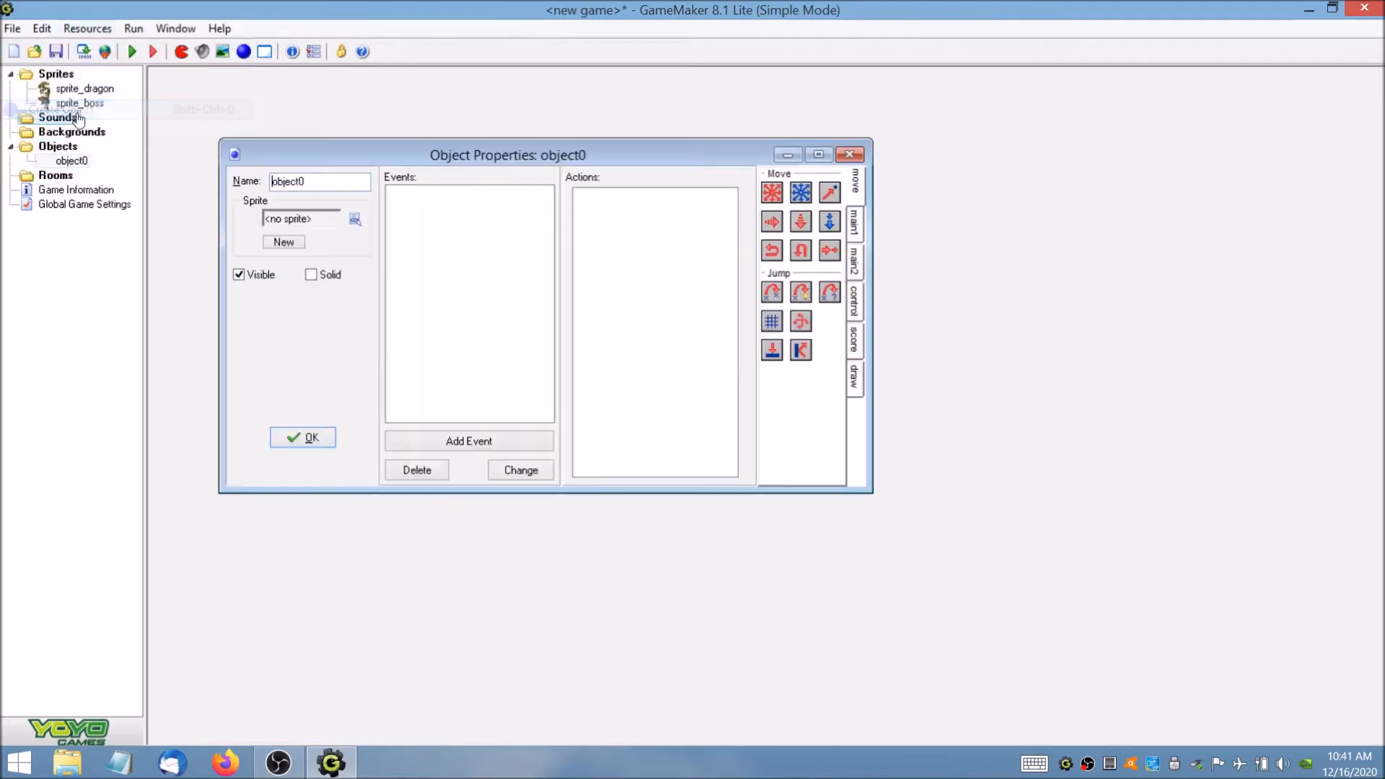
key(BackSpace)
text(_)
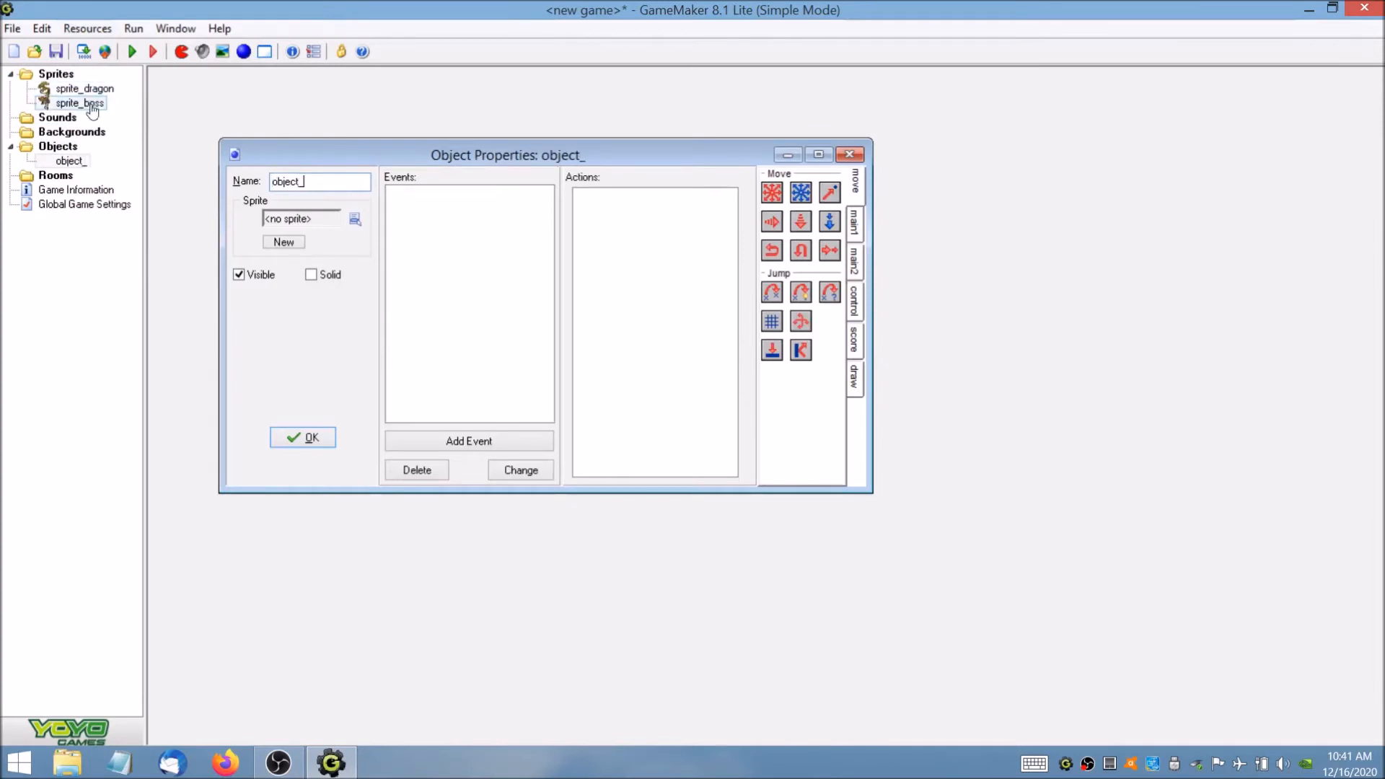
text(dragon)
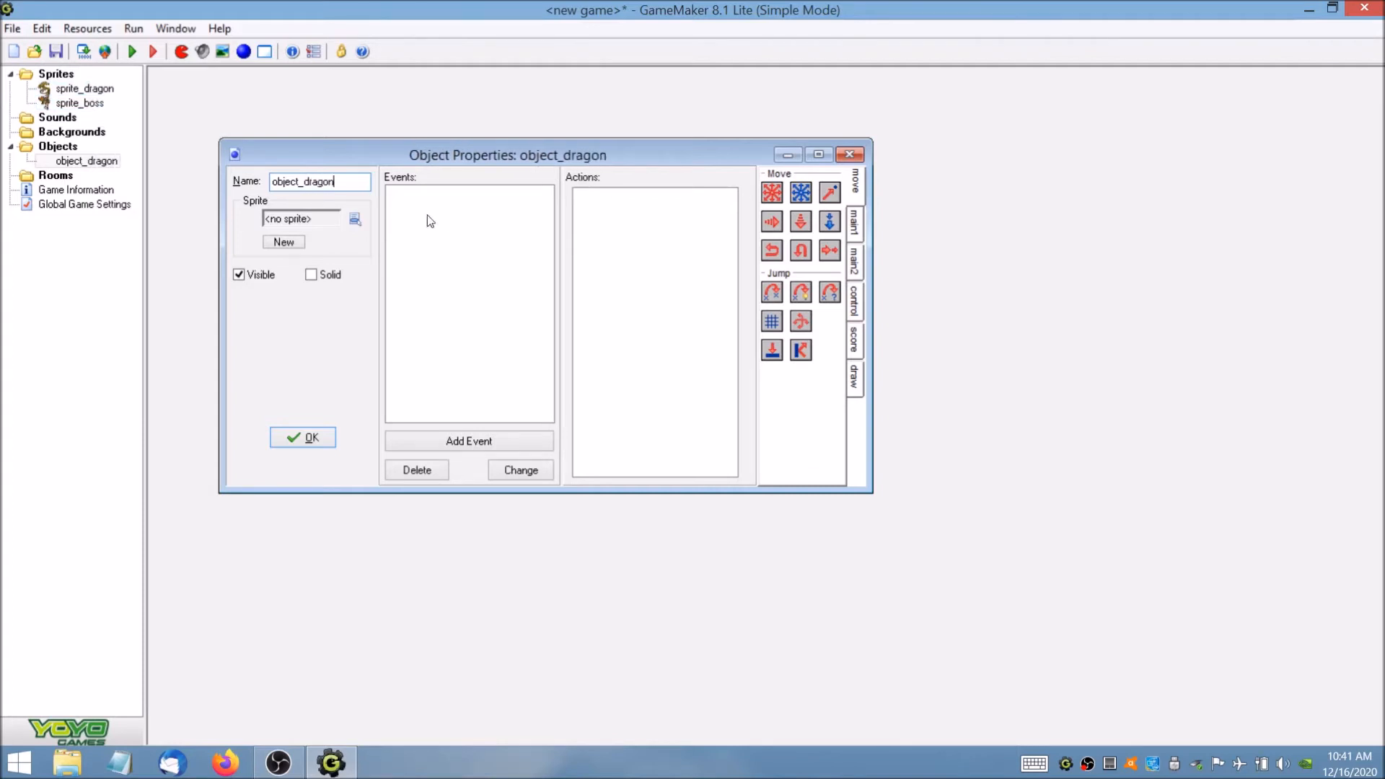
click(354, 219)
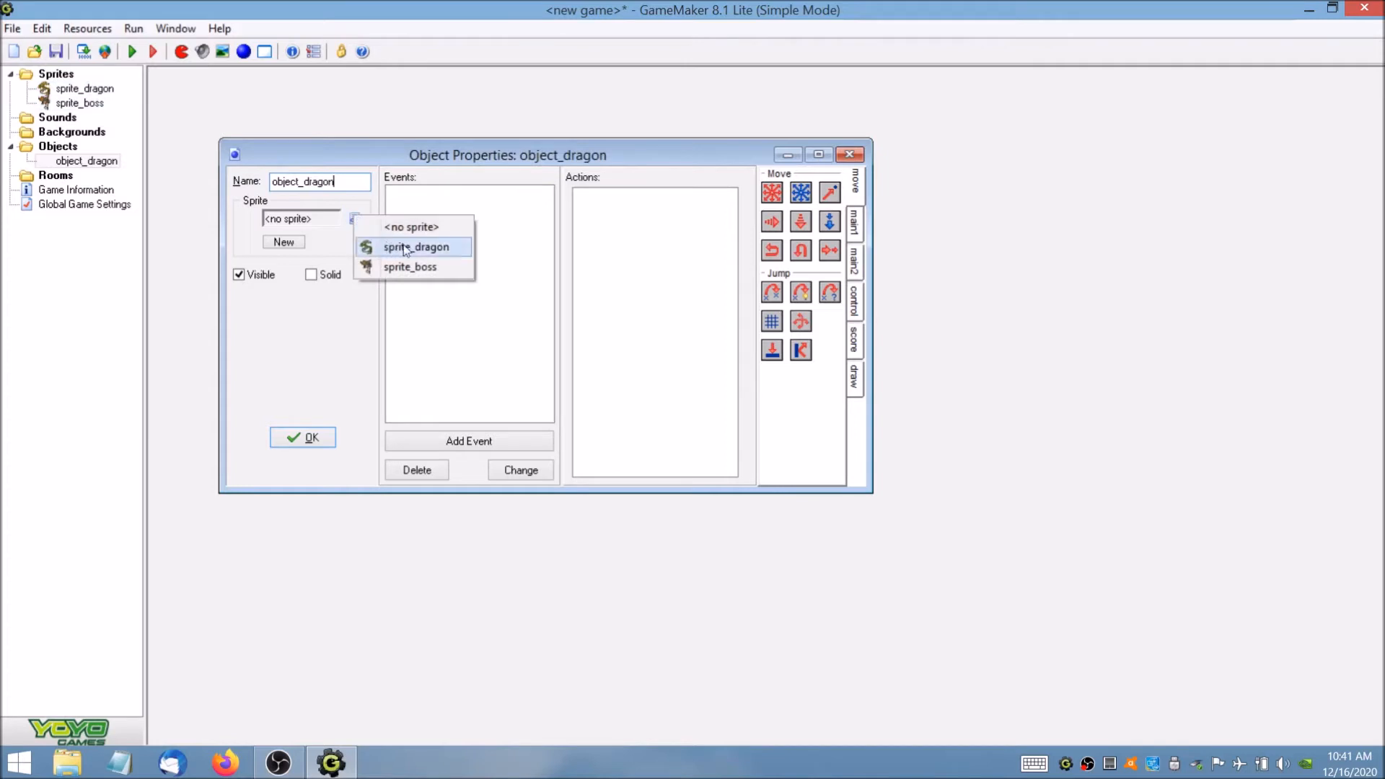
click(421, 247)
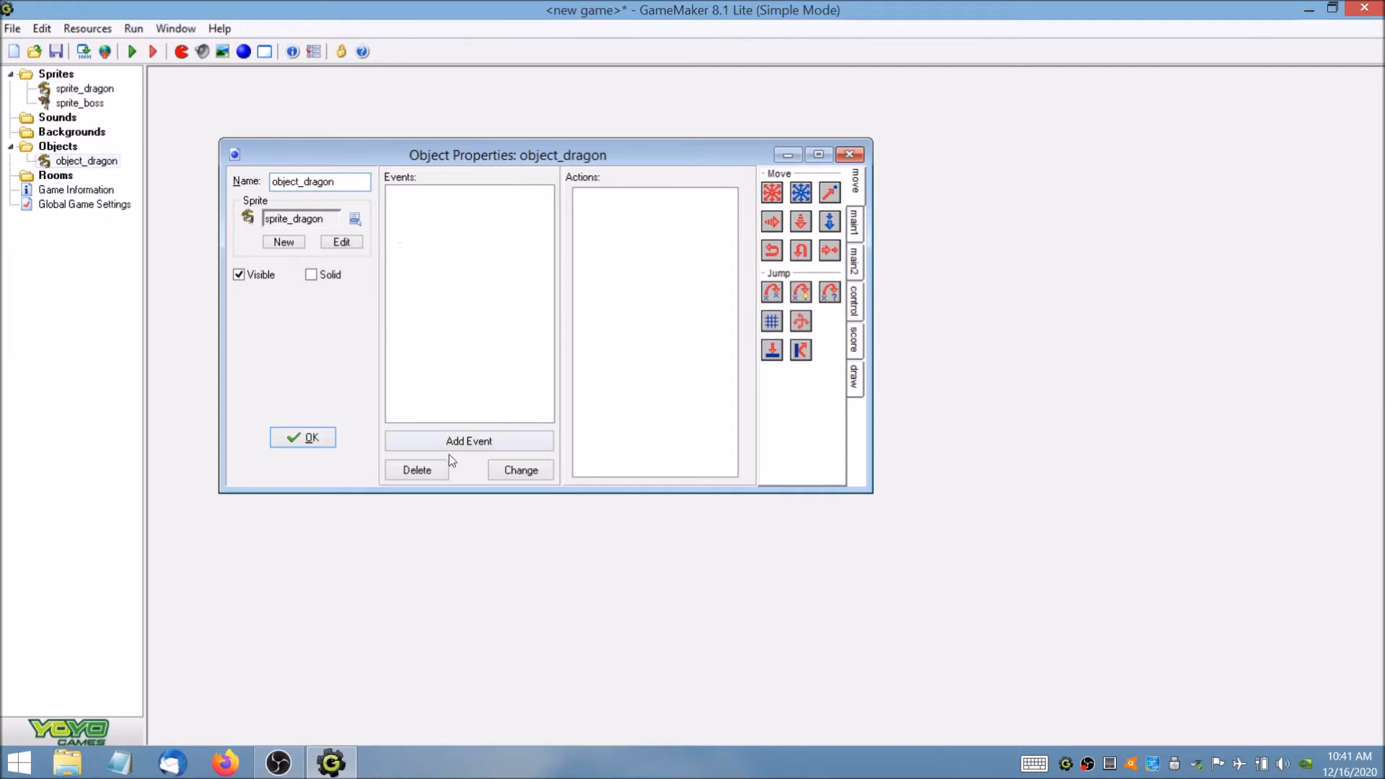
click(317, 437)
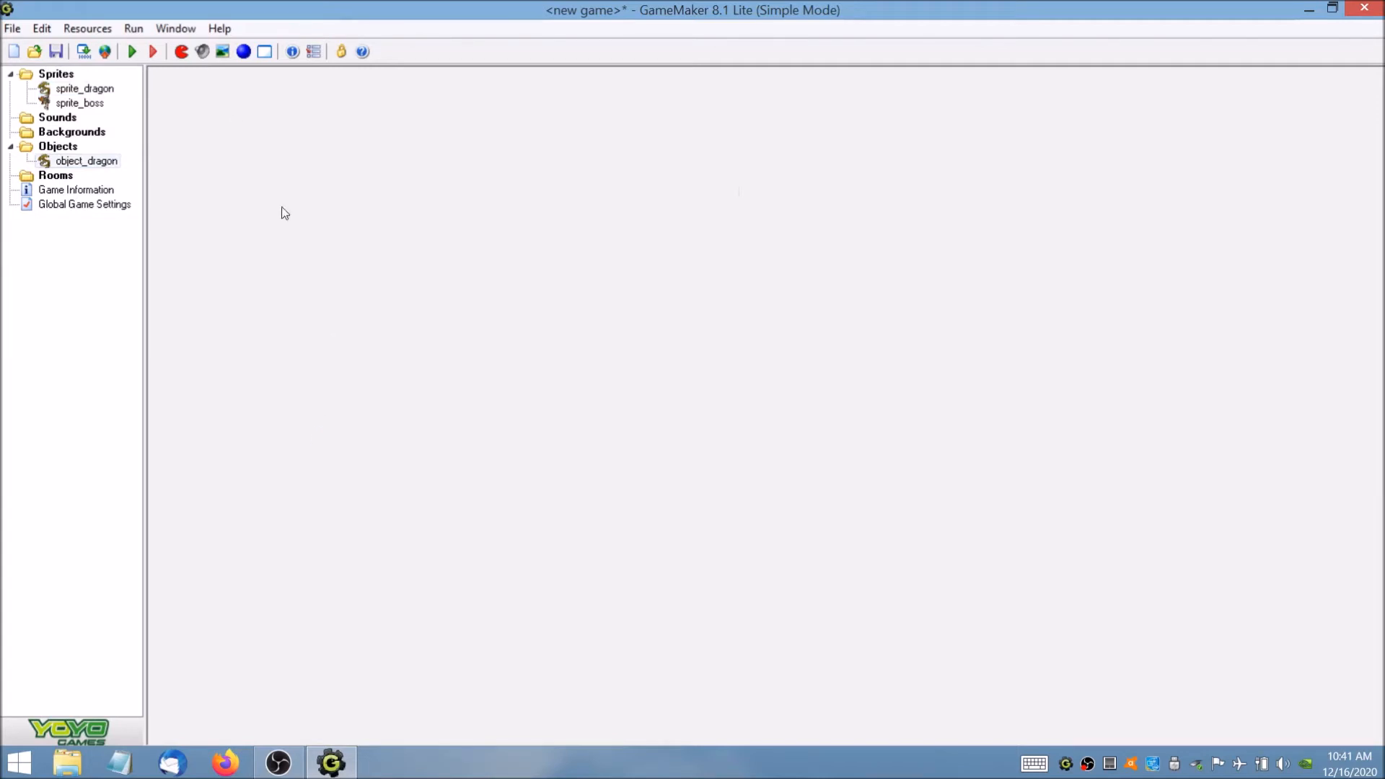
Create a second object named object_boss, assign sprite_boss to it, and accept the object.
click(87, 28)
click(85, 109)
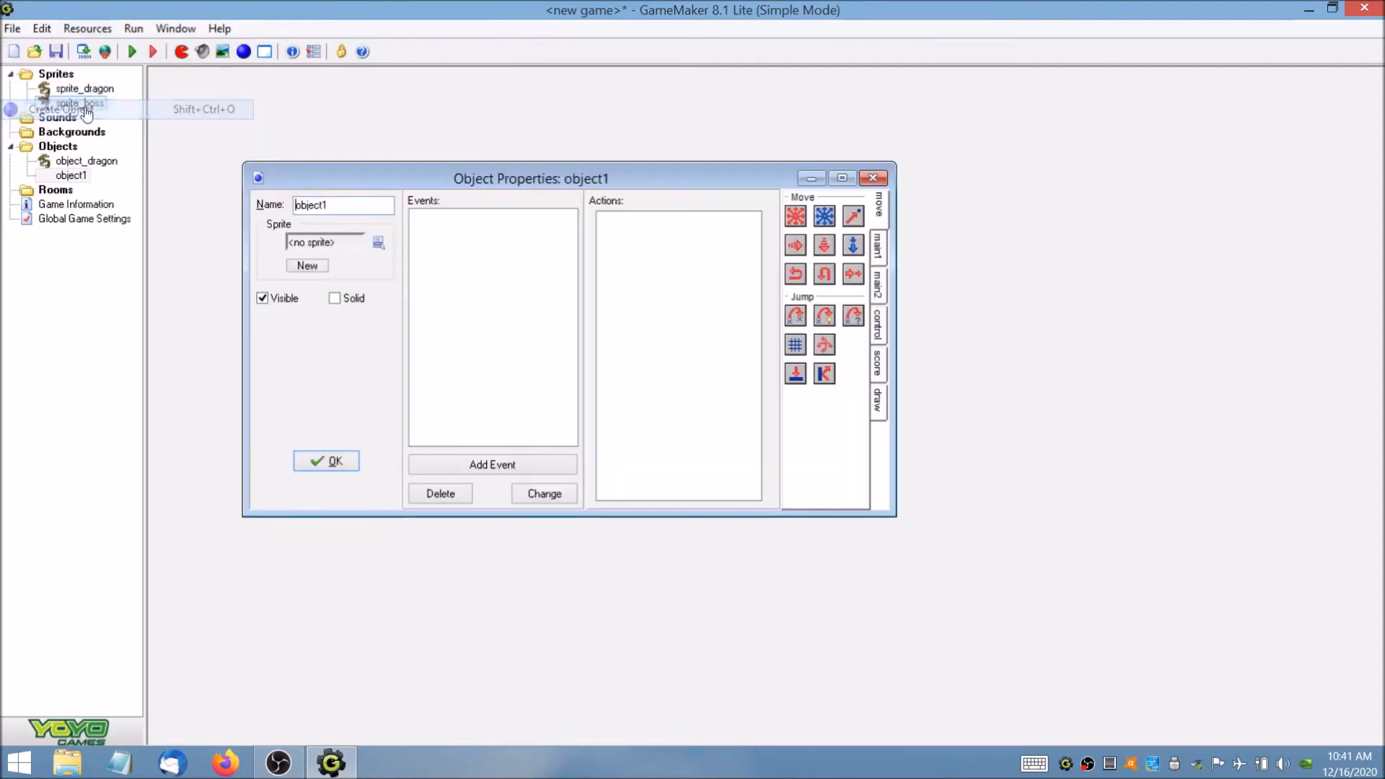
click(343, 204)
key(BackSpace)
text(_)
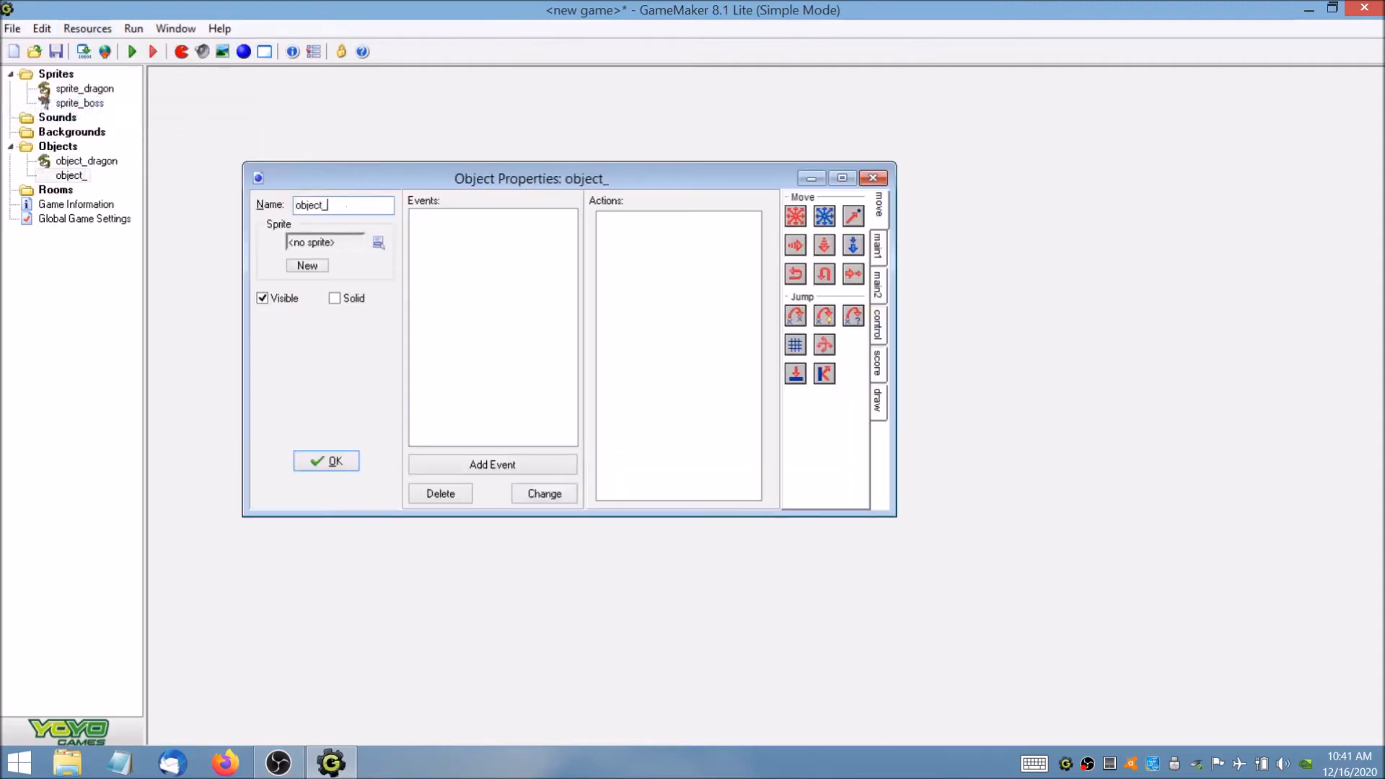
text(boss)
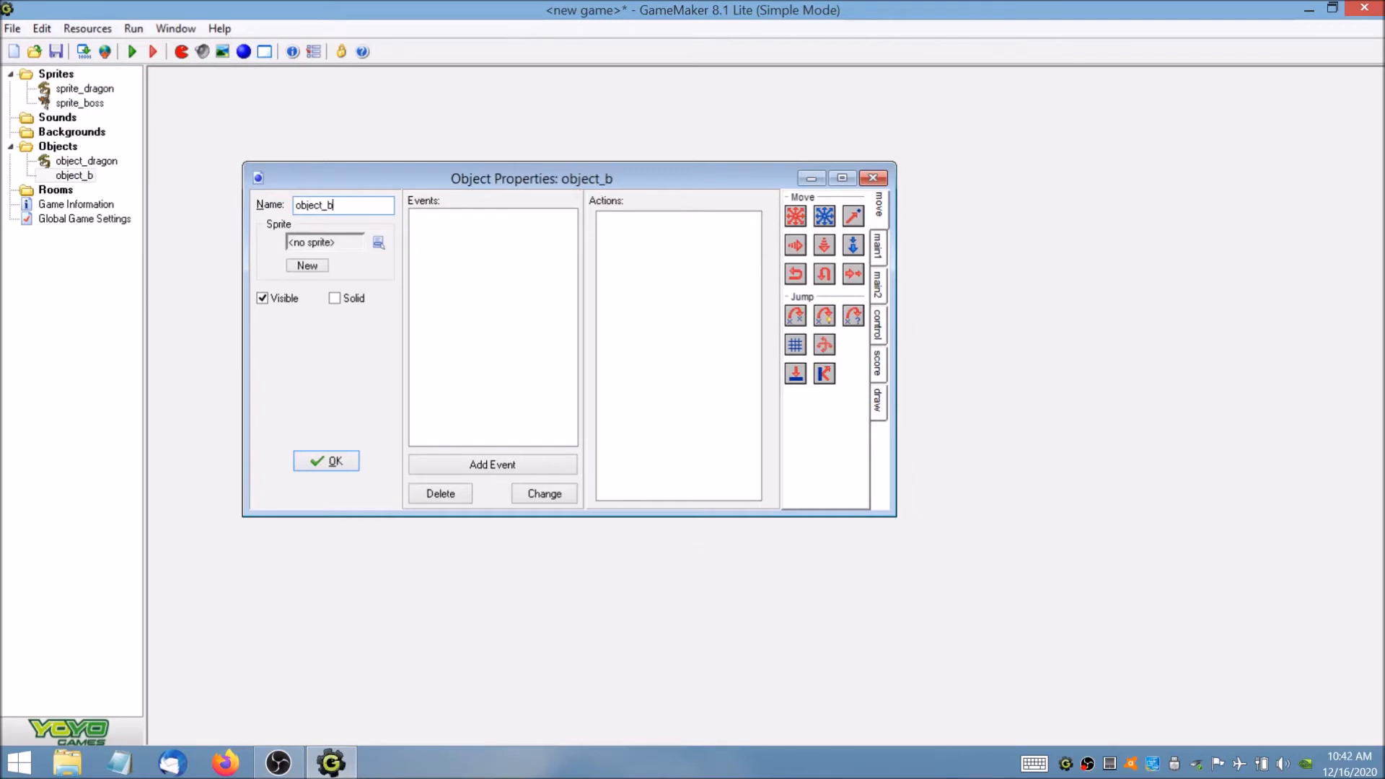
click(377, 244)
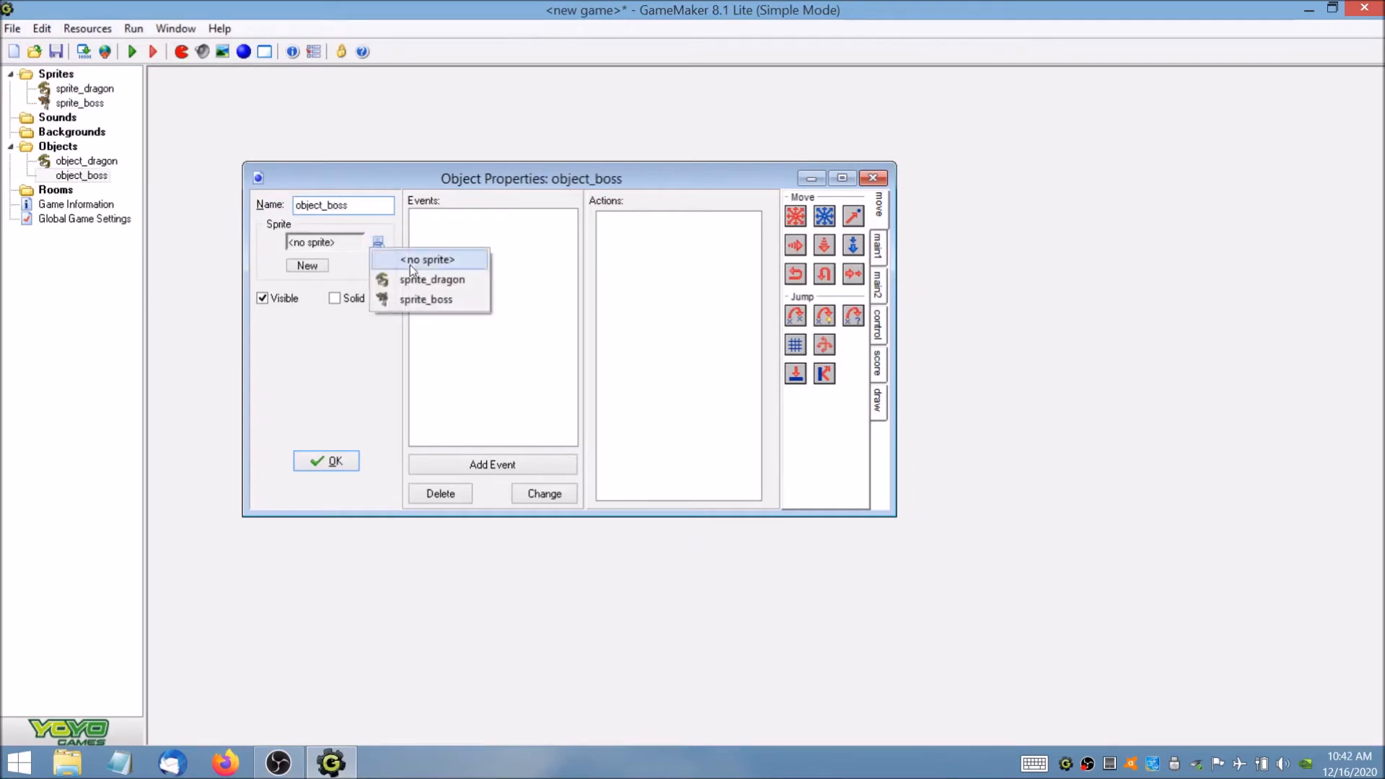
click(417, 296)
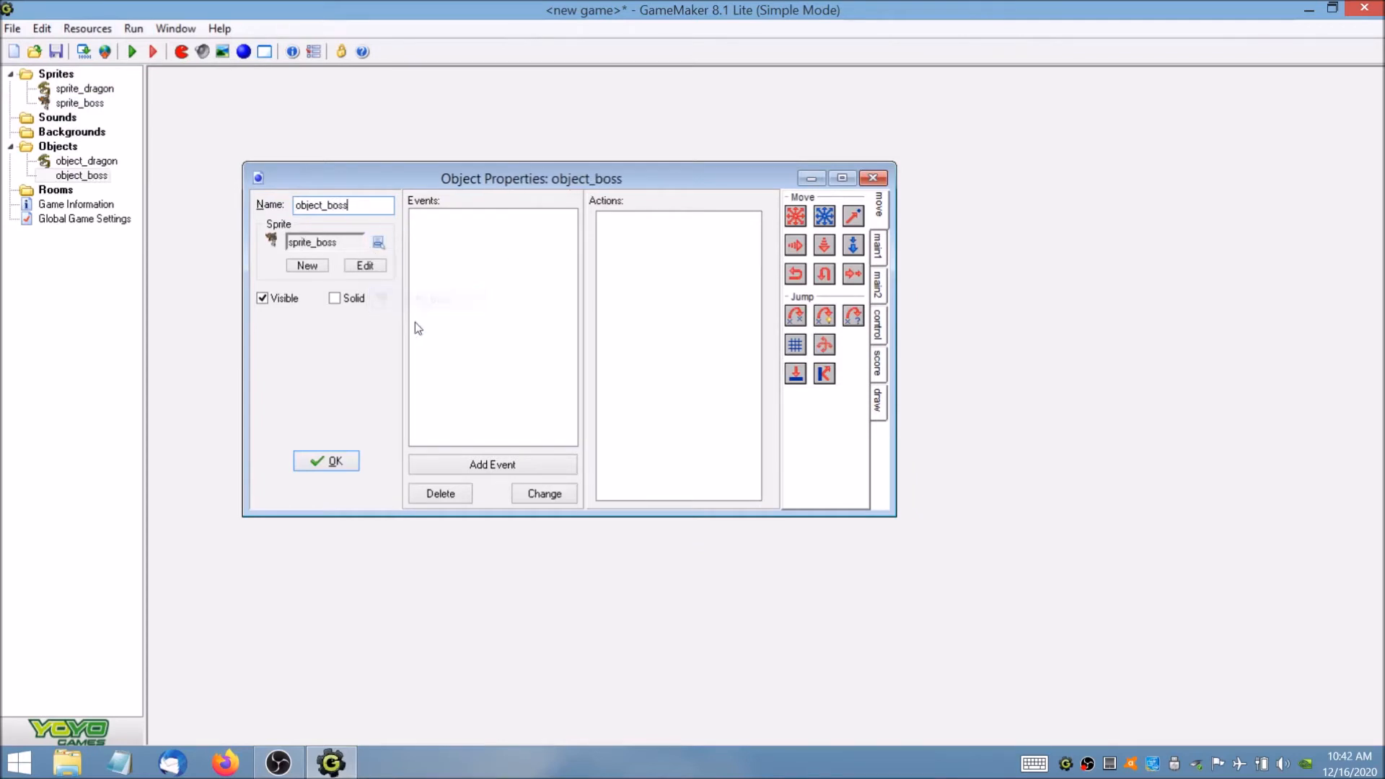
click(326, 461)
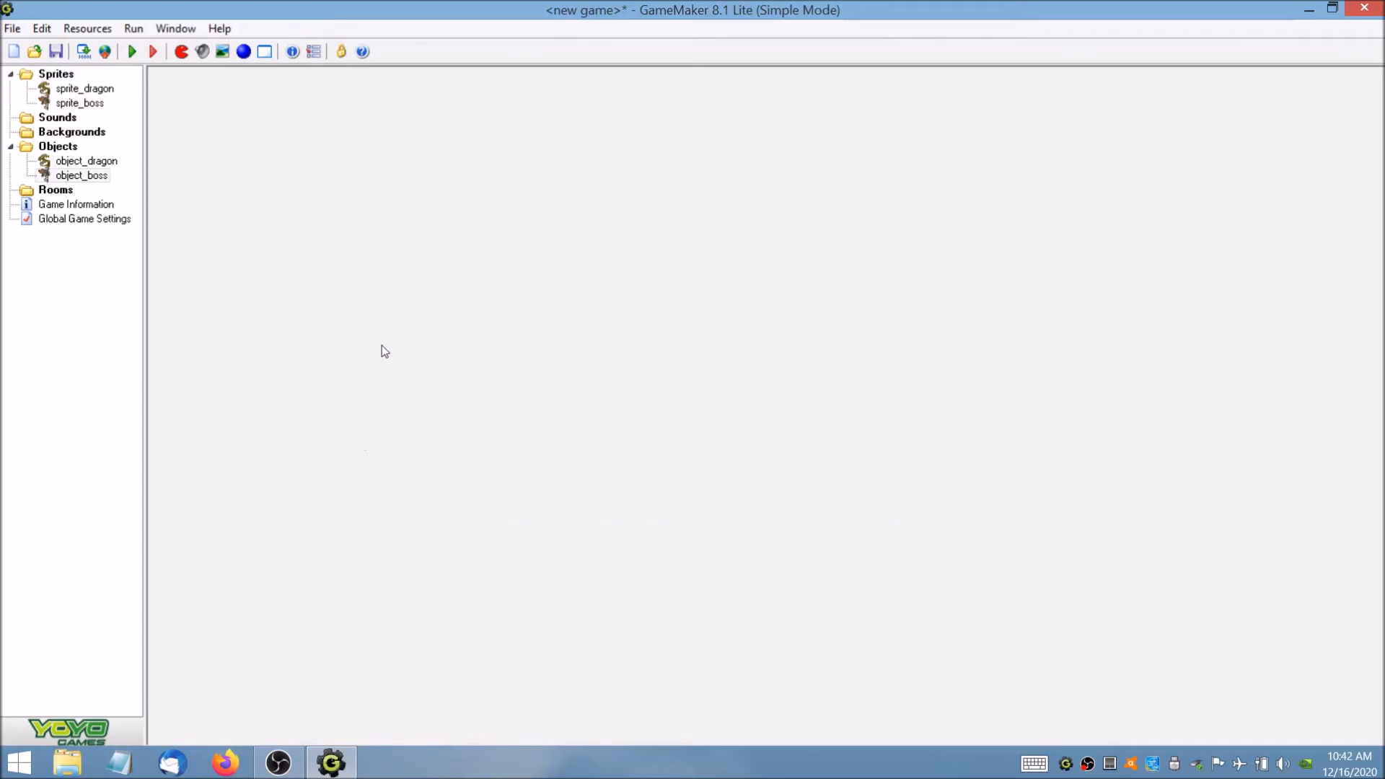
Open object_dragon's properties and add a Keyboard event for the <Up> key.
click(101, 161)
double_click(103, 162)
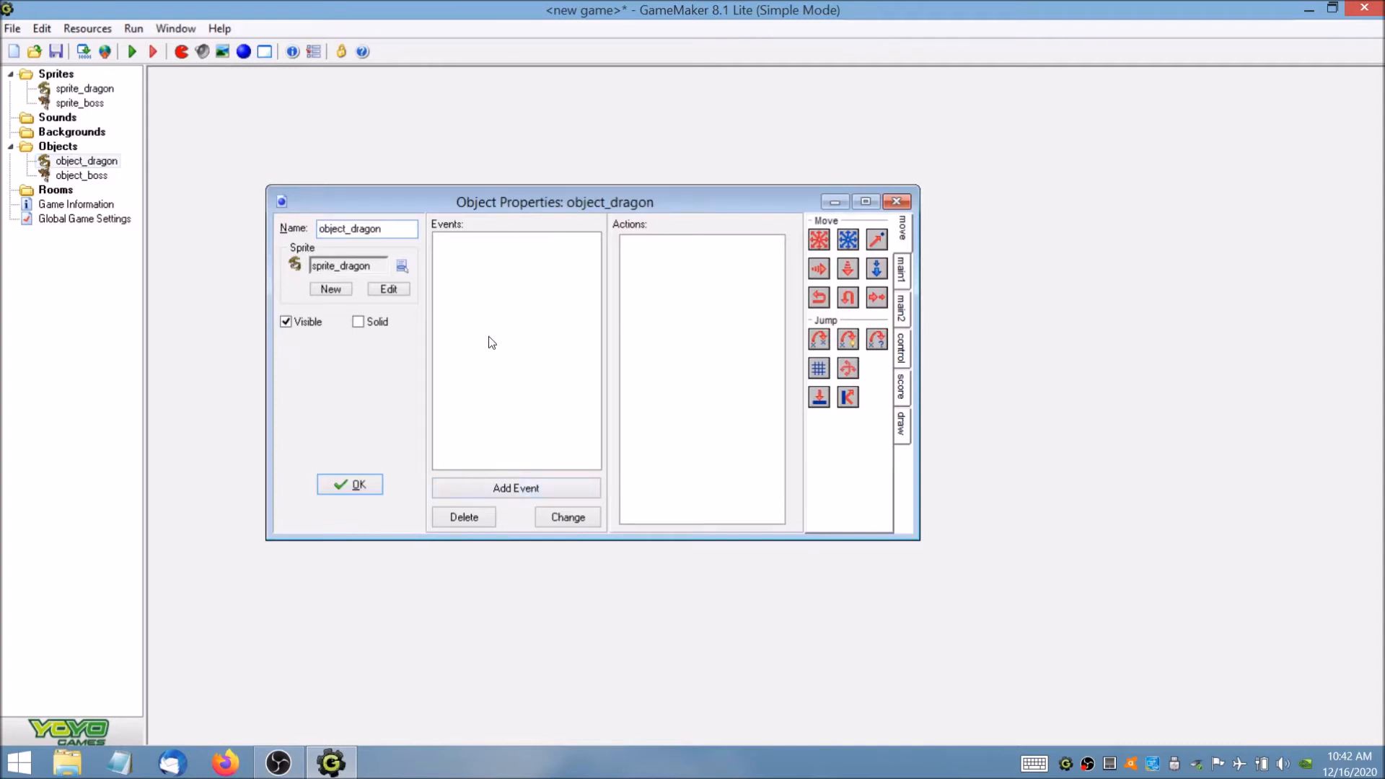
click(506, 489)
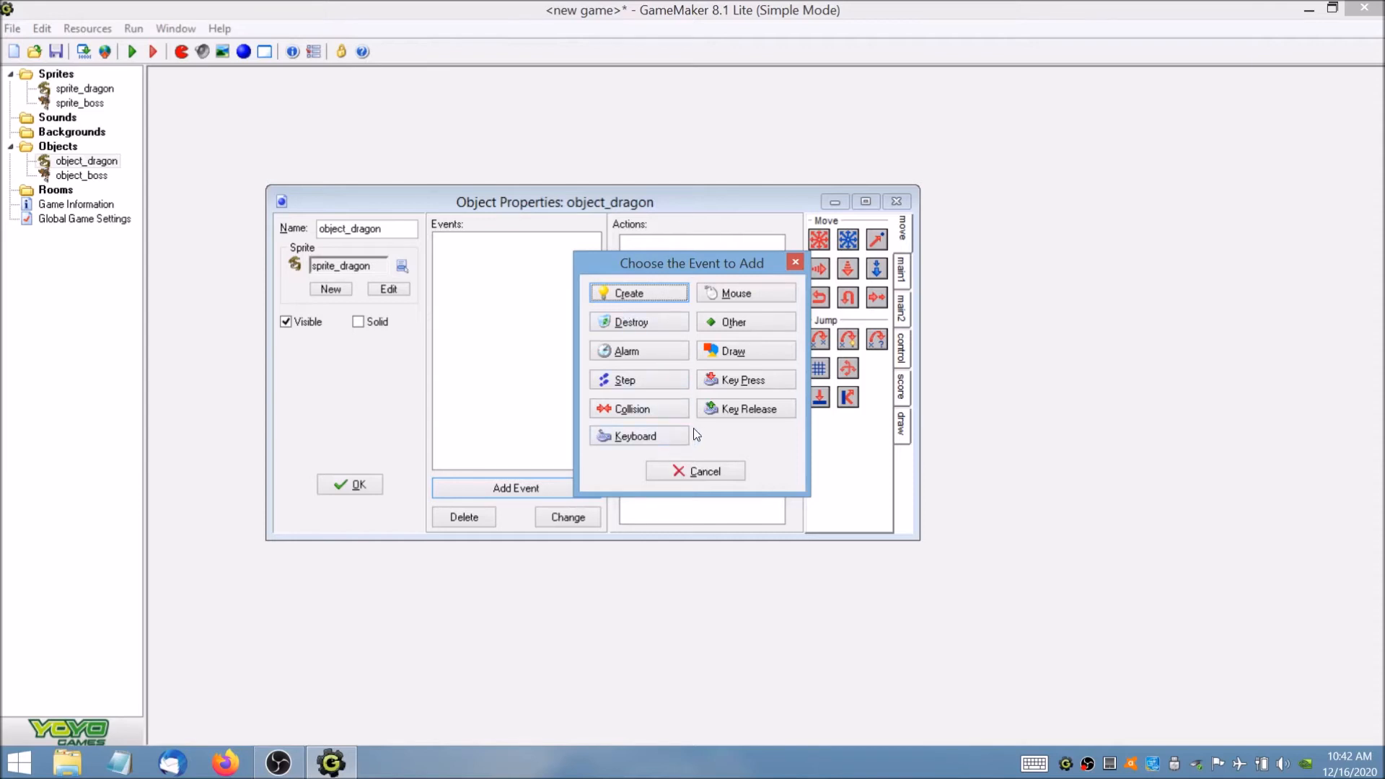
click(654, 439)
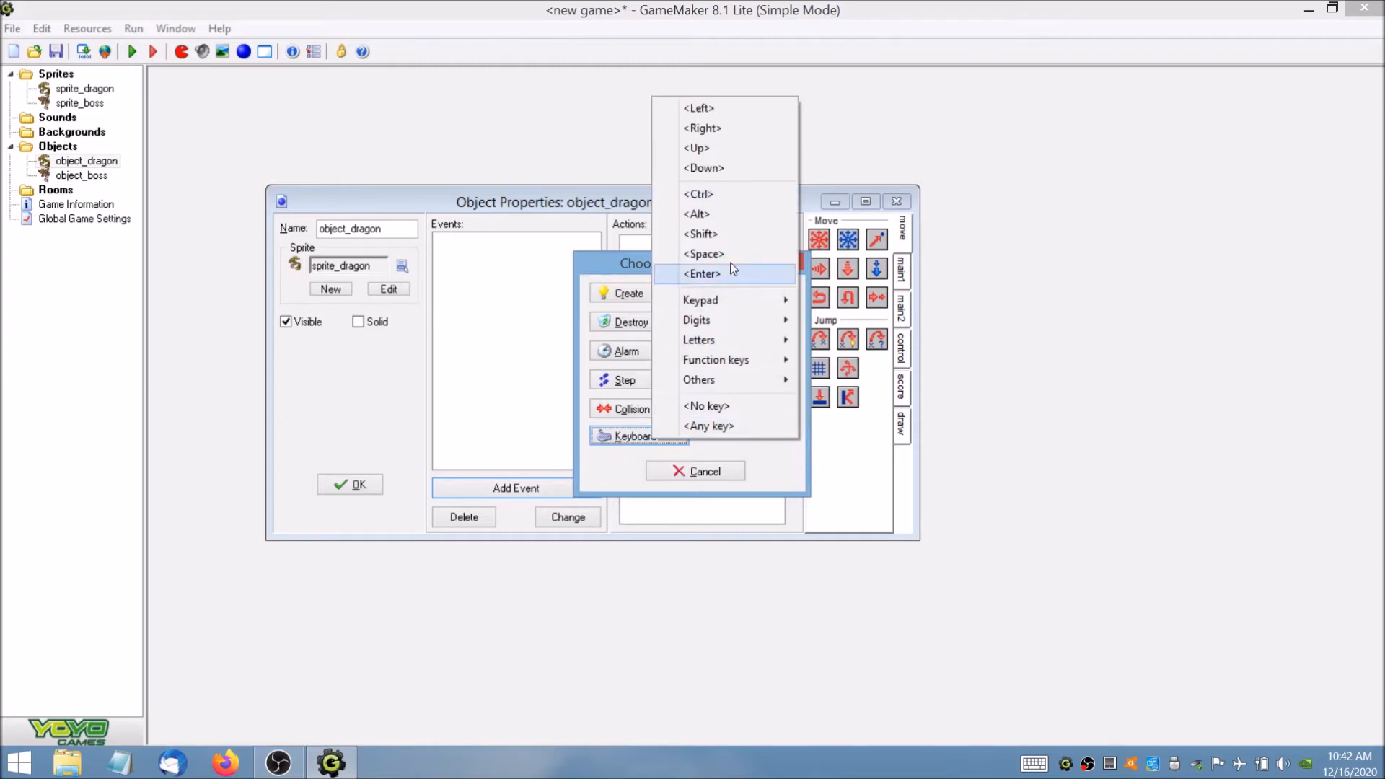
click(750, 154)
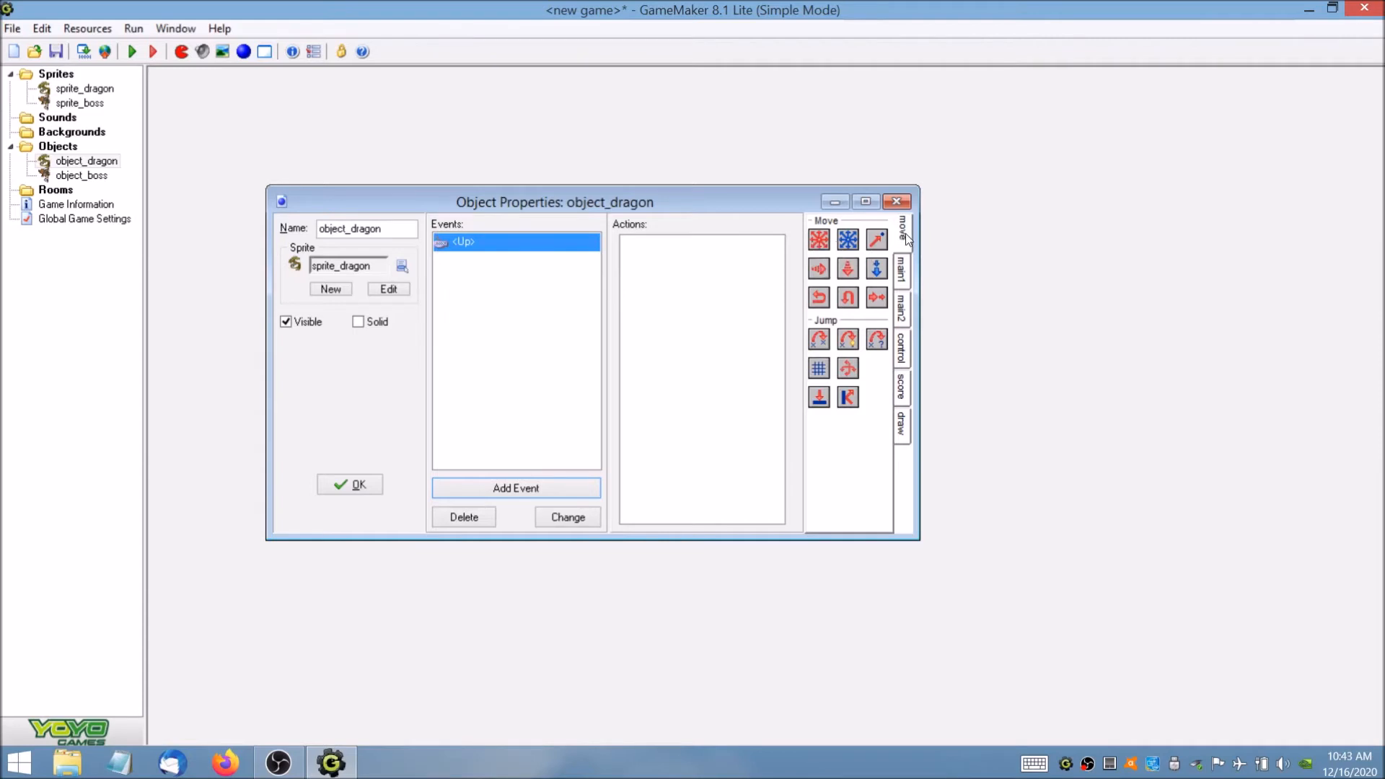
Add a Move Fixed action to the <Up> event with the upward direction and speed 16.
click(903, 271)
click(906, 306)
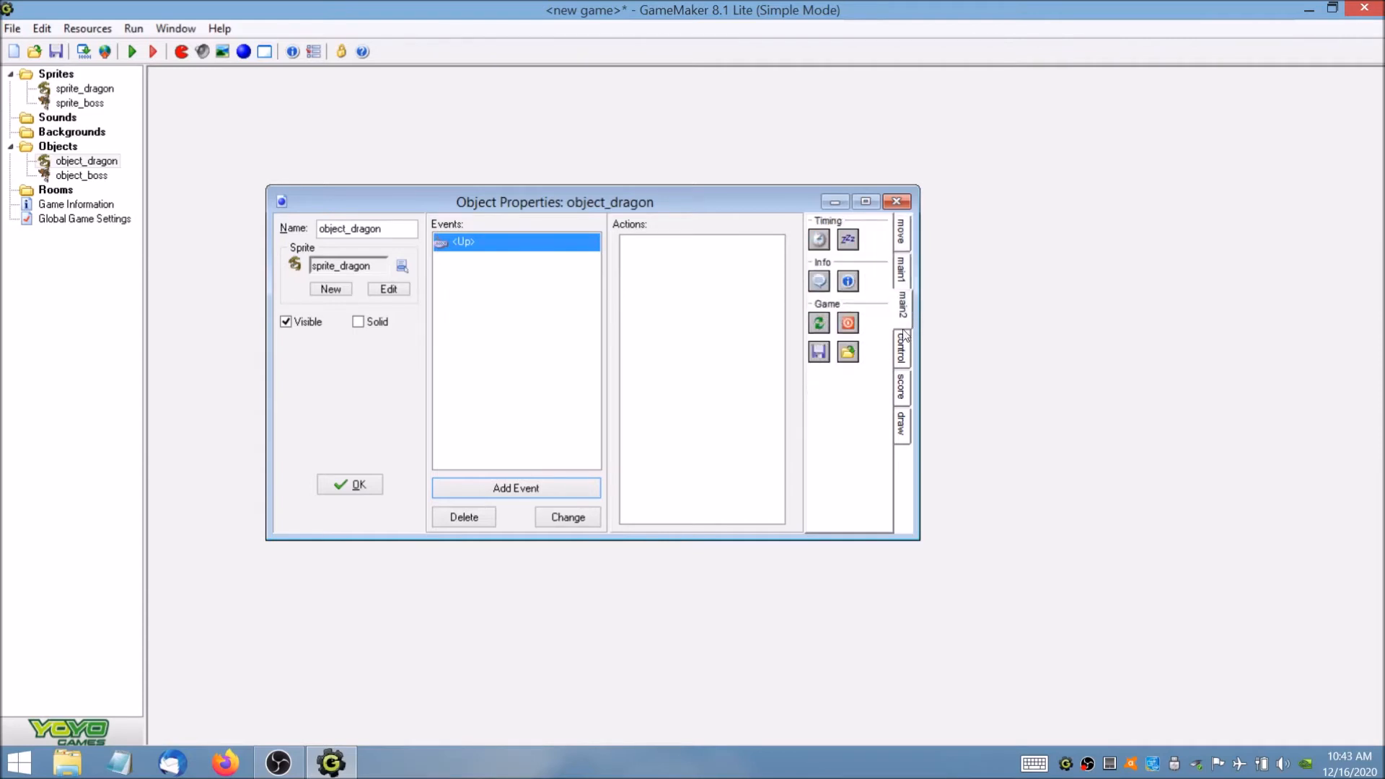
click(903, 237)
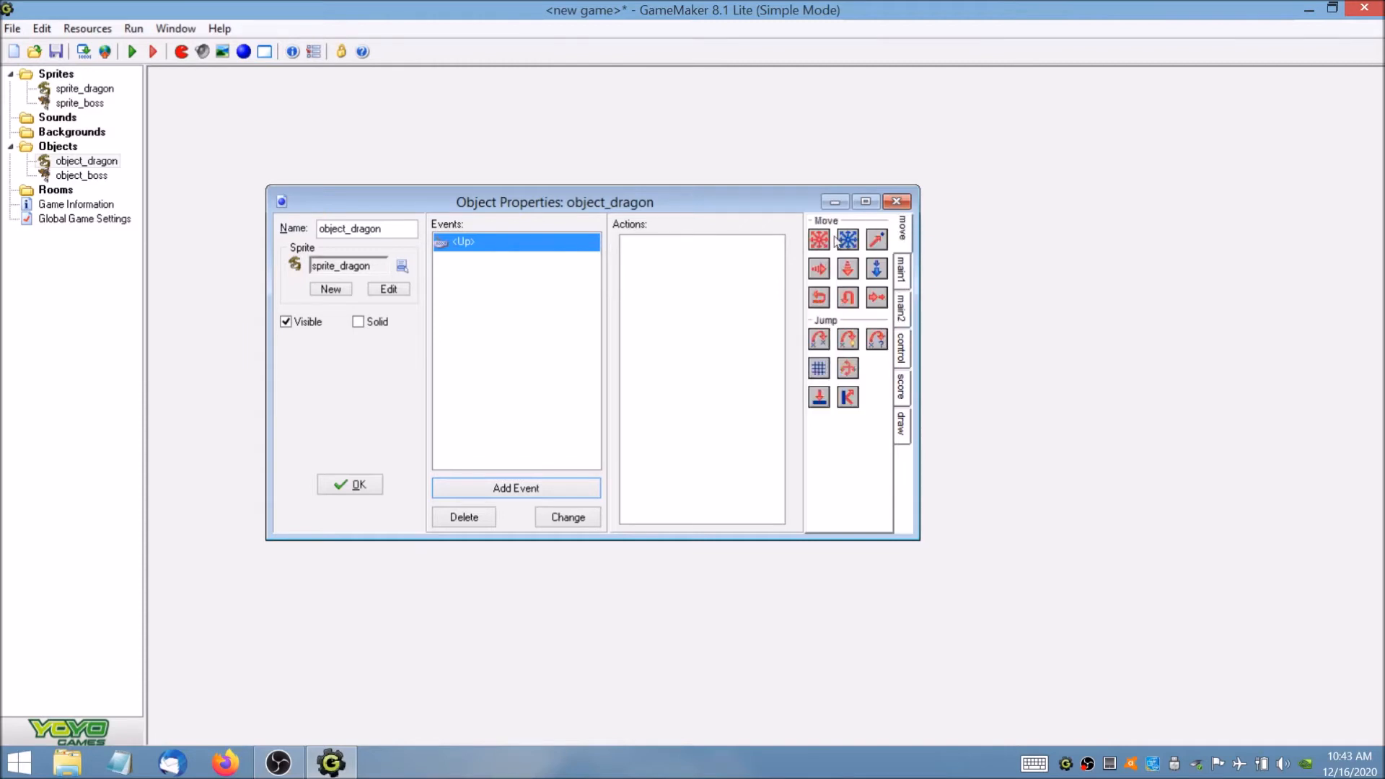
drag(819, 241, 718, 285)
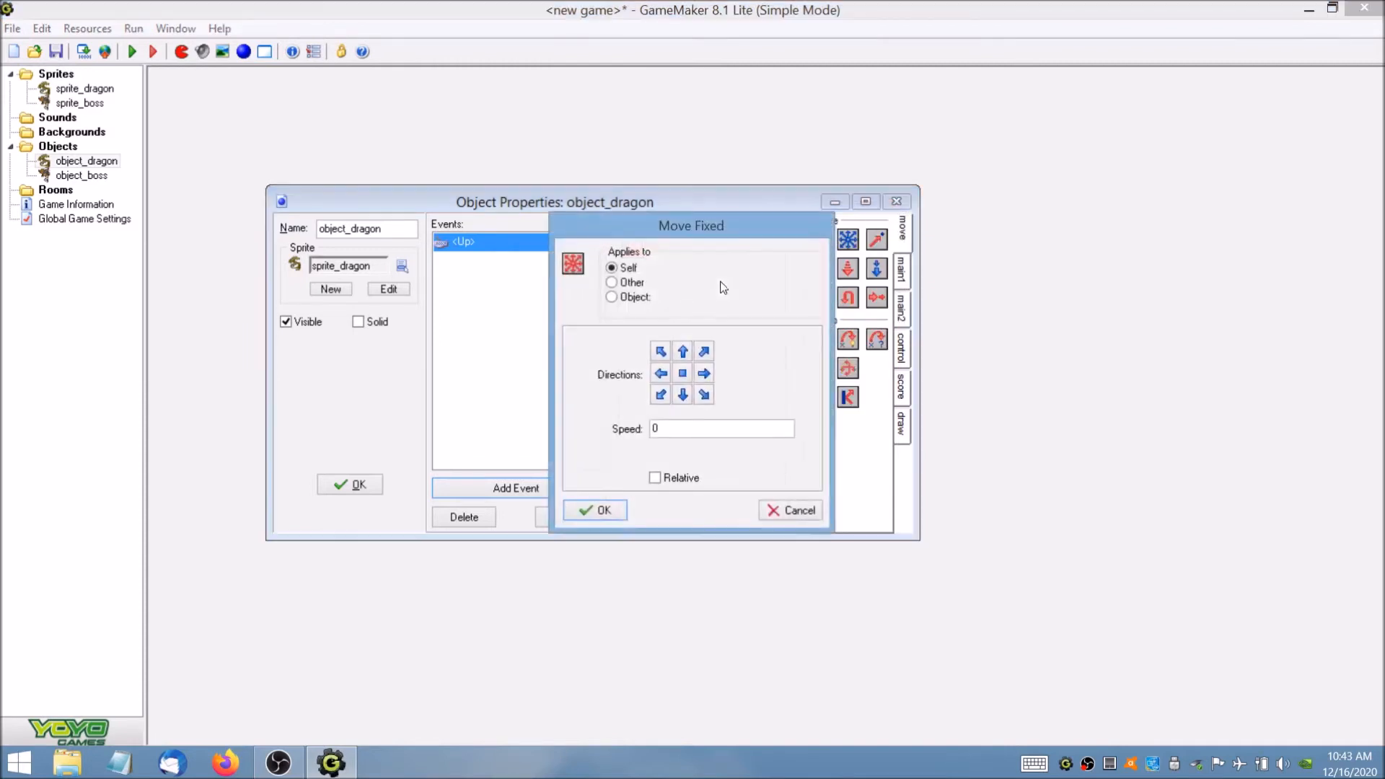
click(690, 353)
drag(684, 429, 608, 429)
text(16)
click(586, 511)
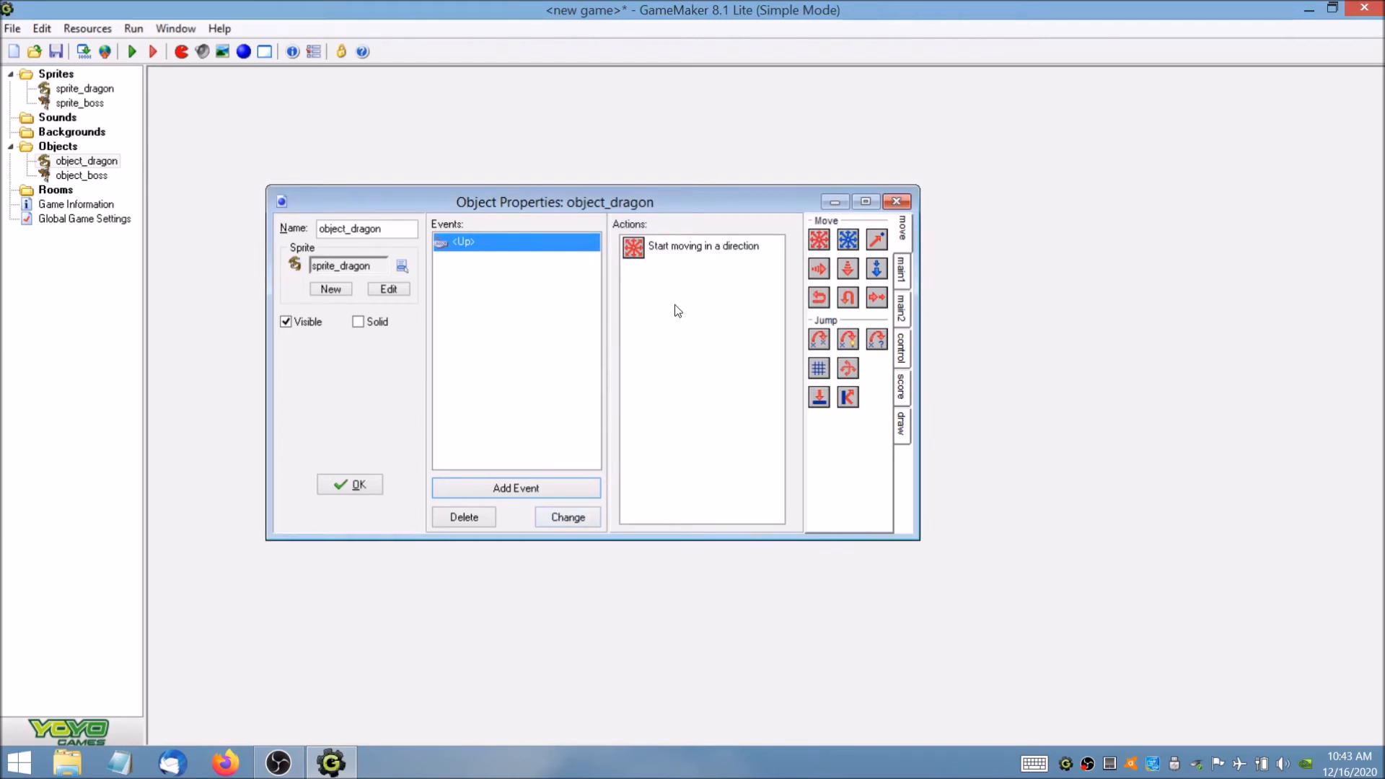
Add a Keyboard event for the <Down> key to object_dragon.
click(527, 491)
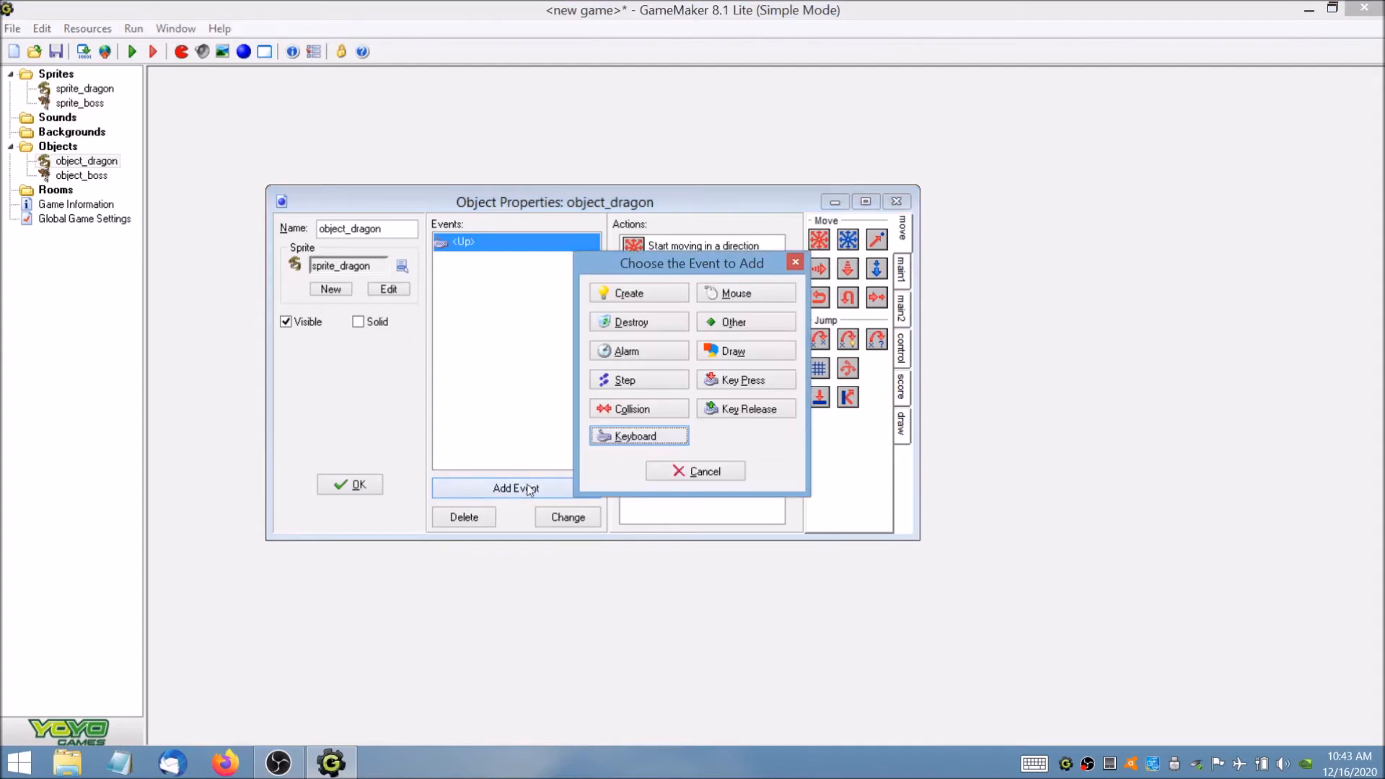
click(653, 436)
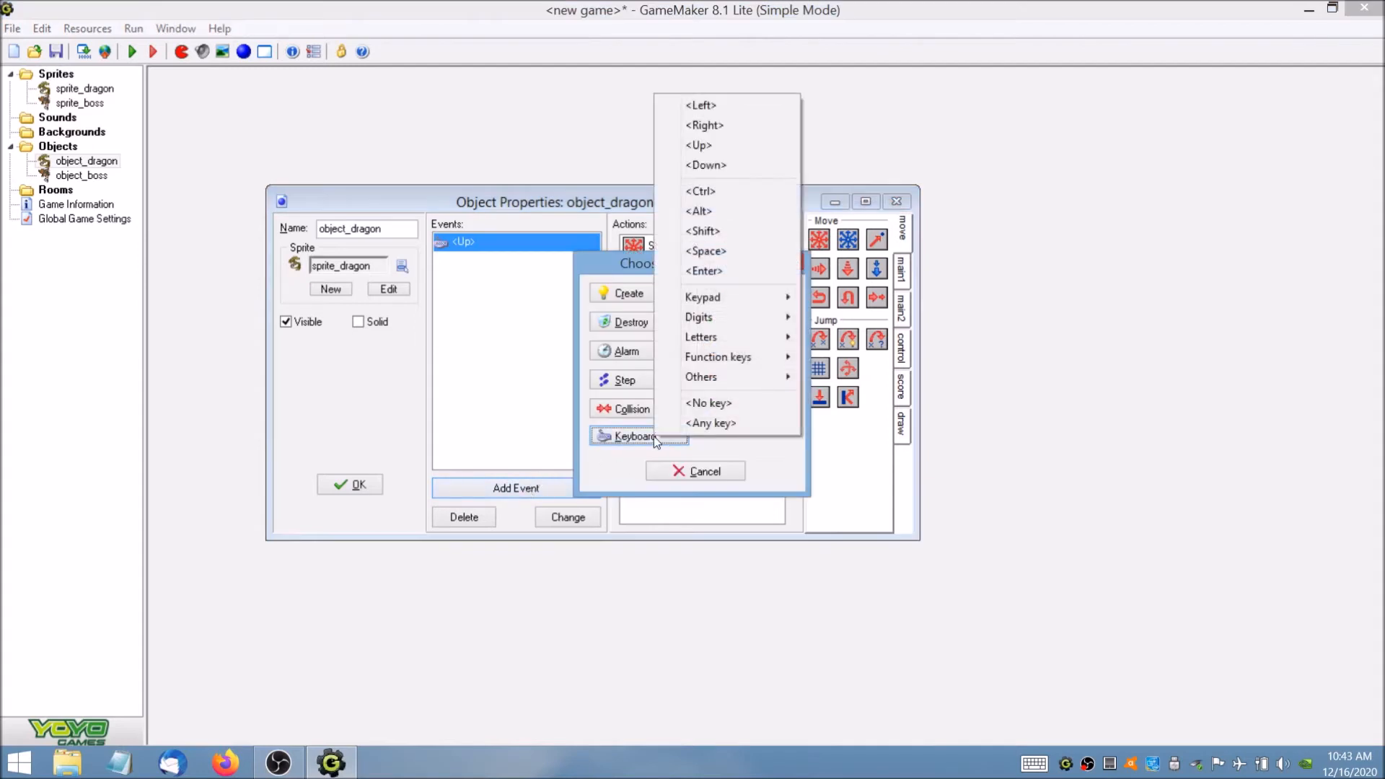
click(758, 167)
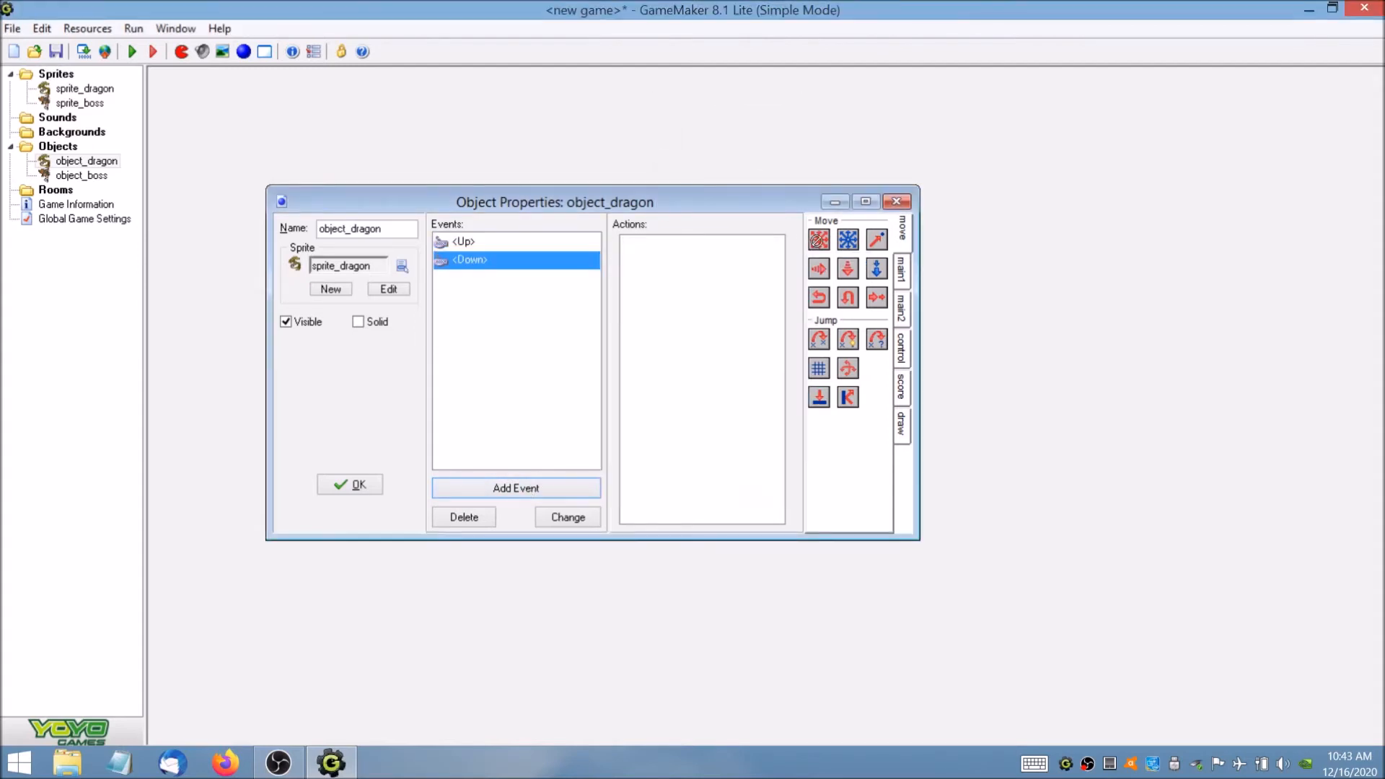
Give the <Down> event a Move Fixed action with the downward direction and speed 16, and accept the object.
drag(817, 242, 743, 267)
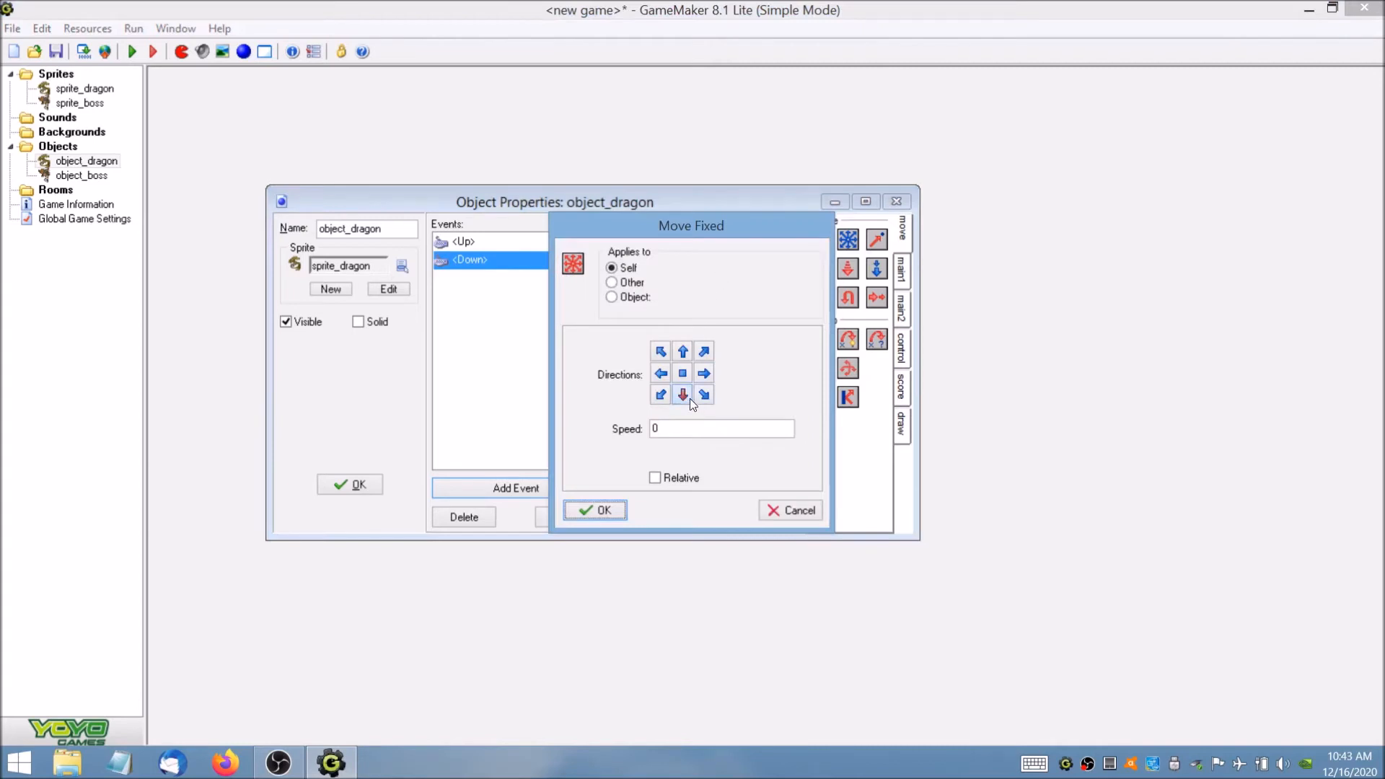
double_click(646, 426)
text(16)
click(598, 509)
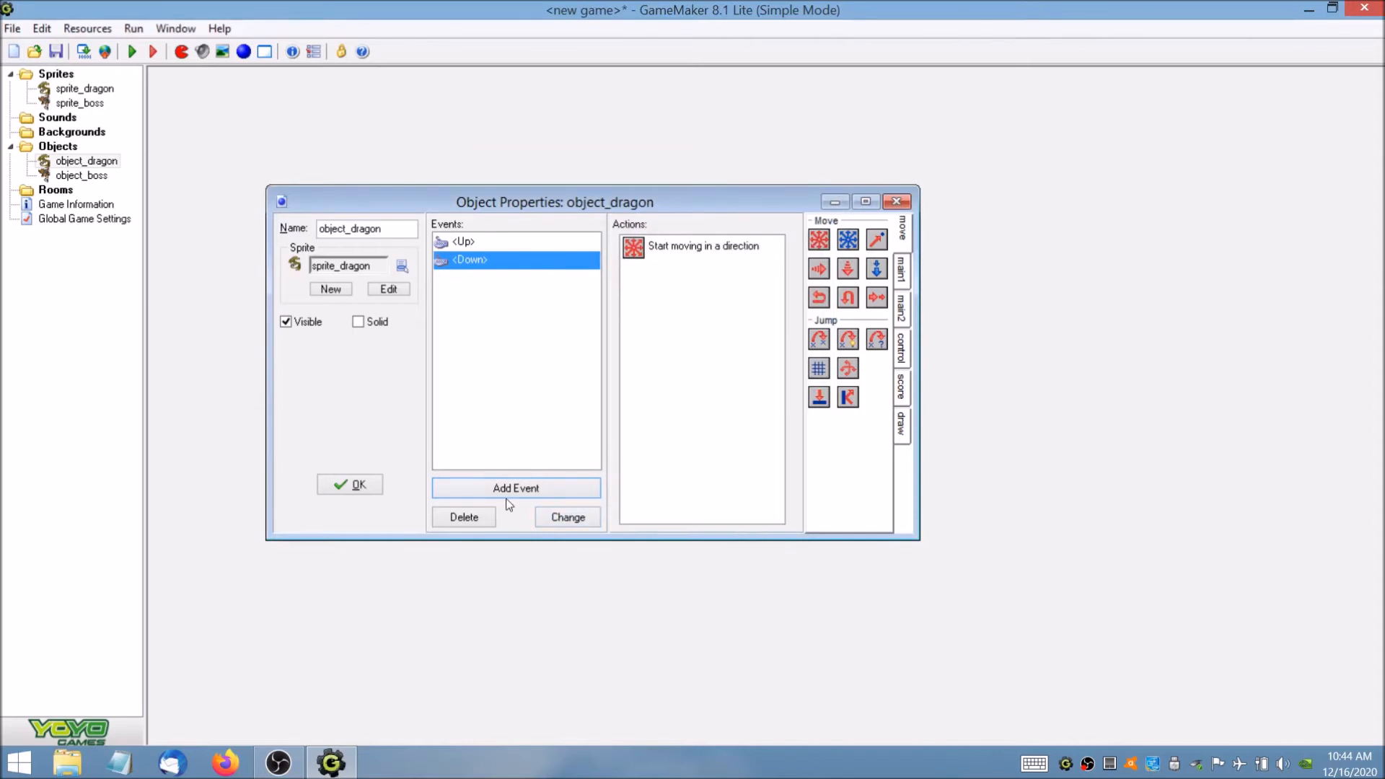
click(378, 492)
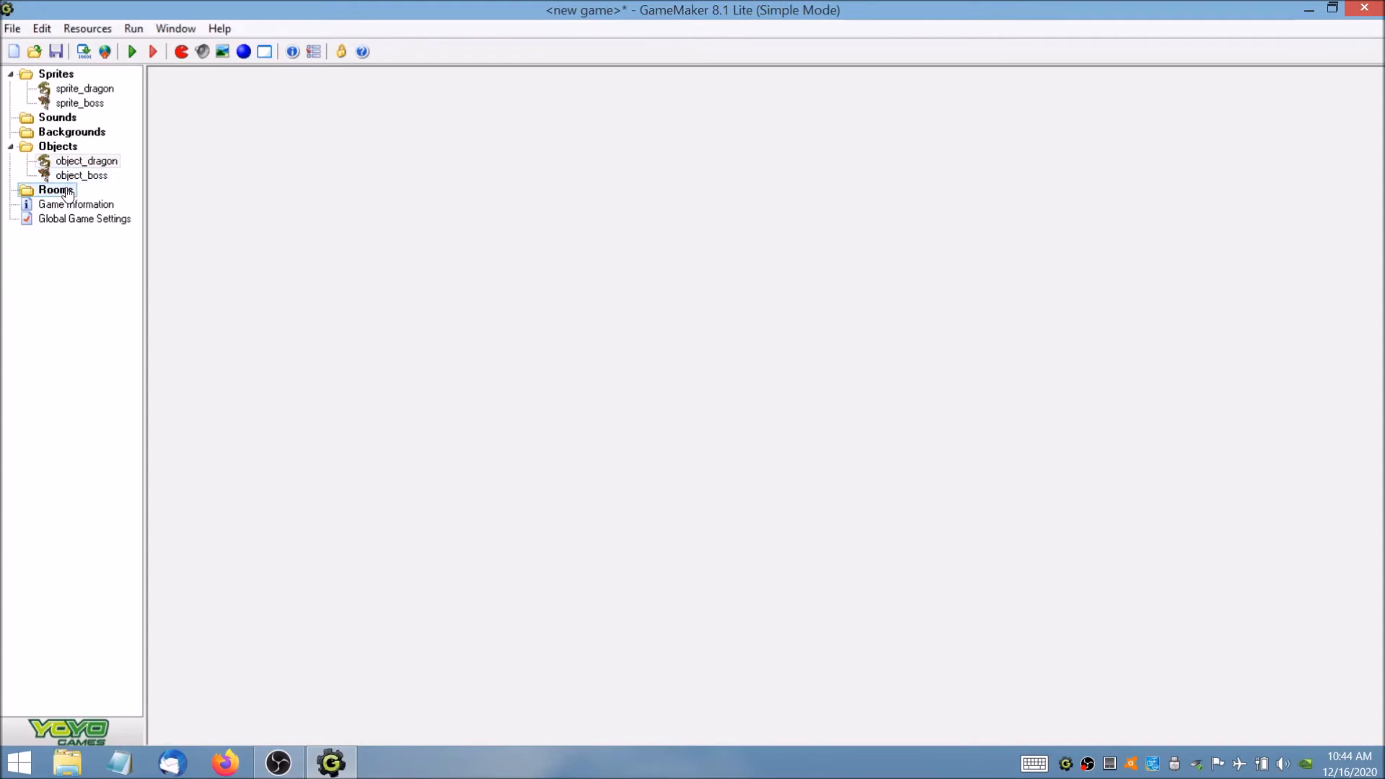
Create a new room and name it room_first in its settings.
click(91, 29)
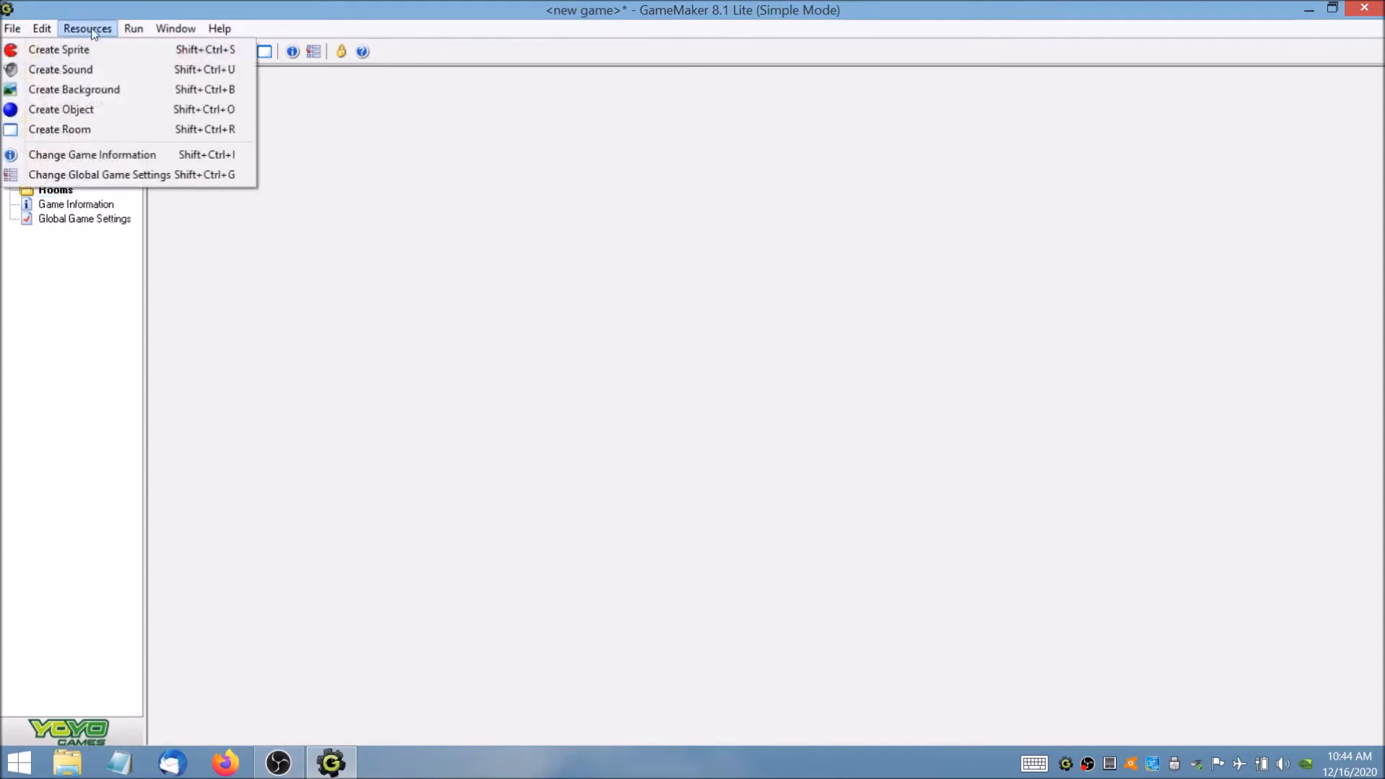
click(93, 135)
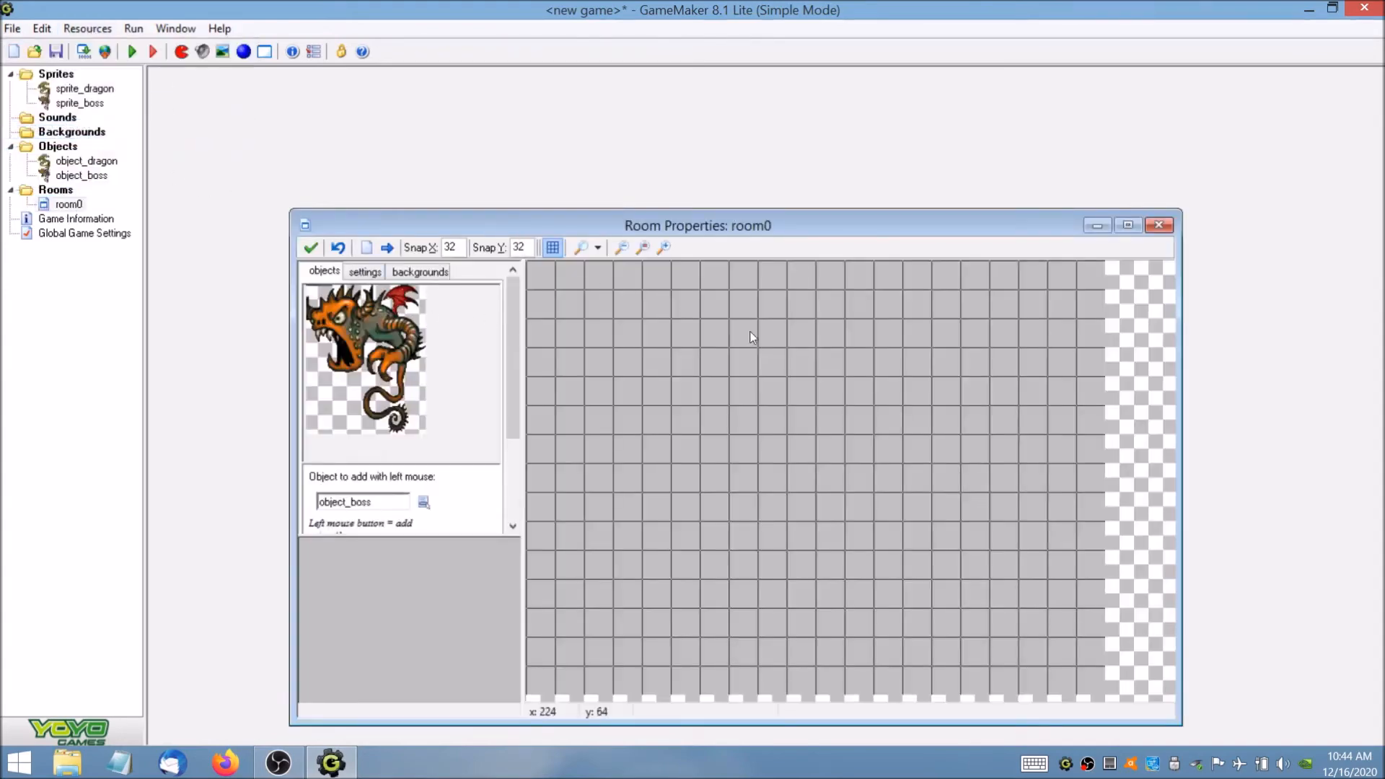
middle_drag(808, 330, 835, 353)
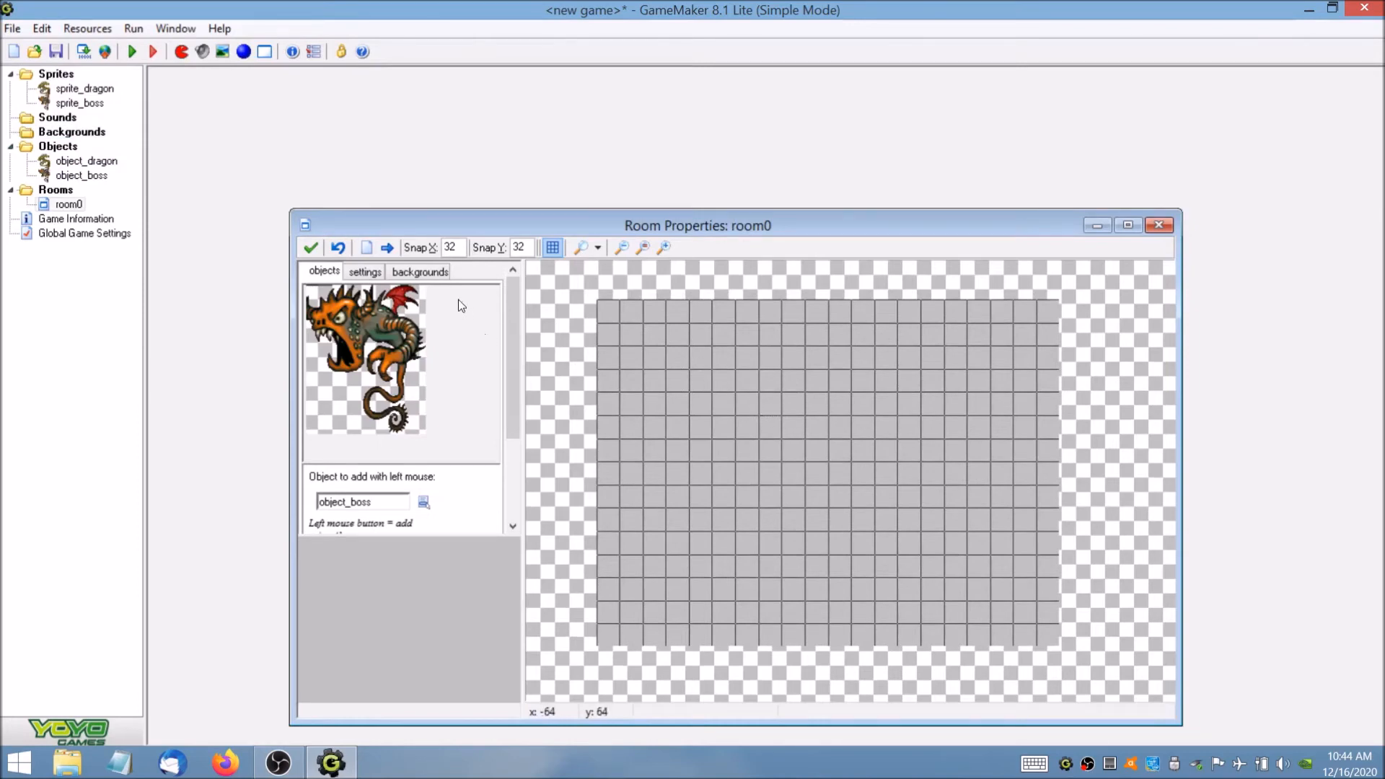
click(369, 273)
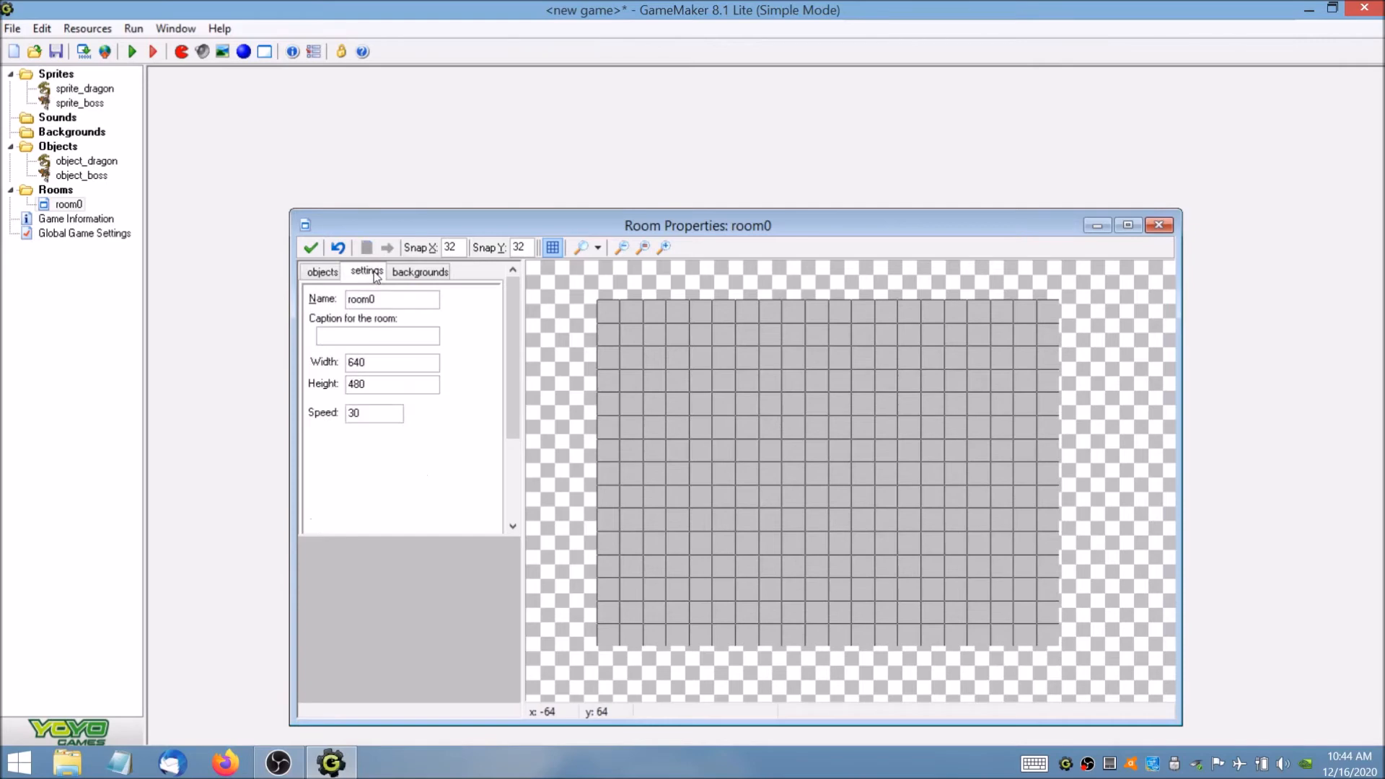
click(396, 292)
key(BackSpace)
text(_f)
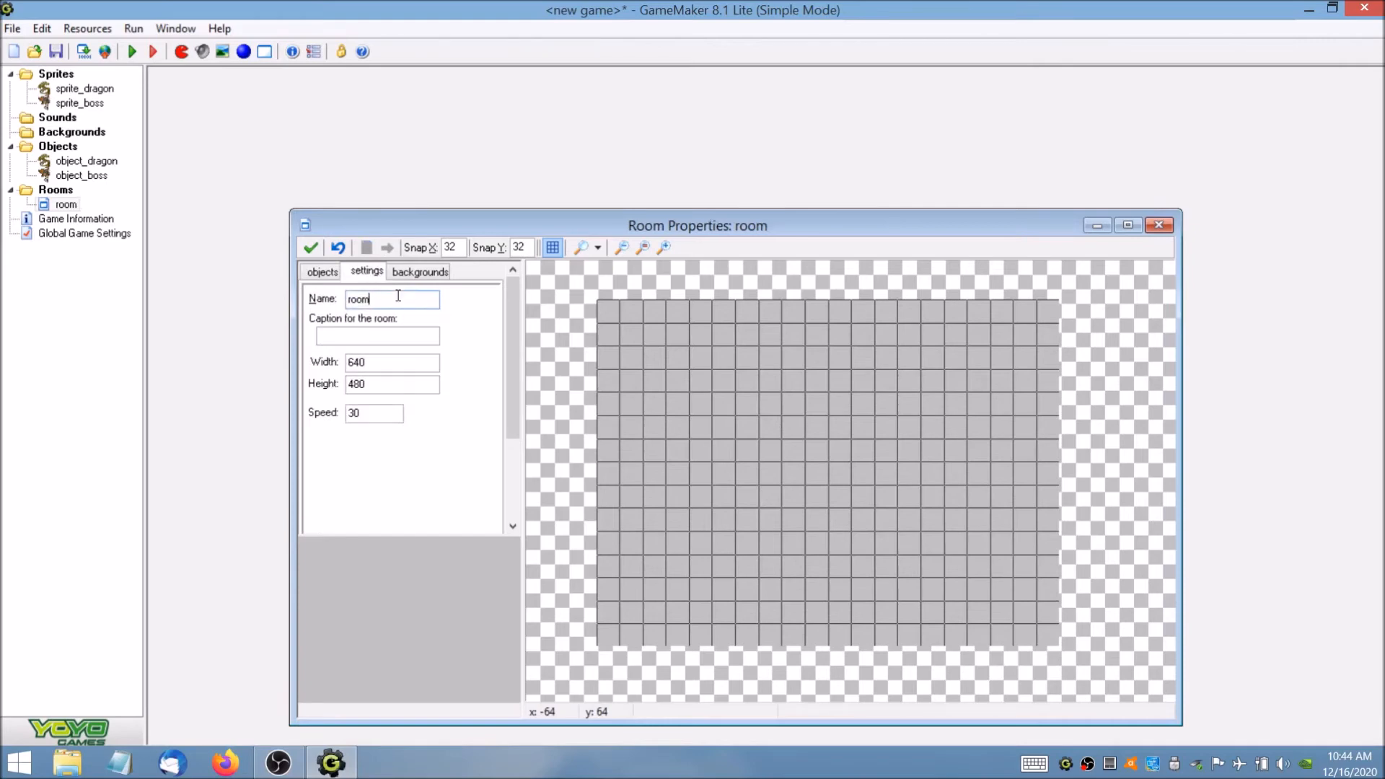
text(irst)
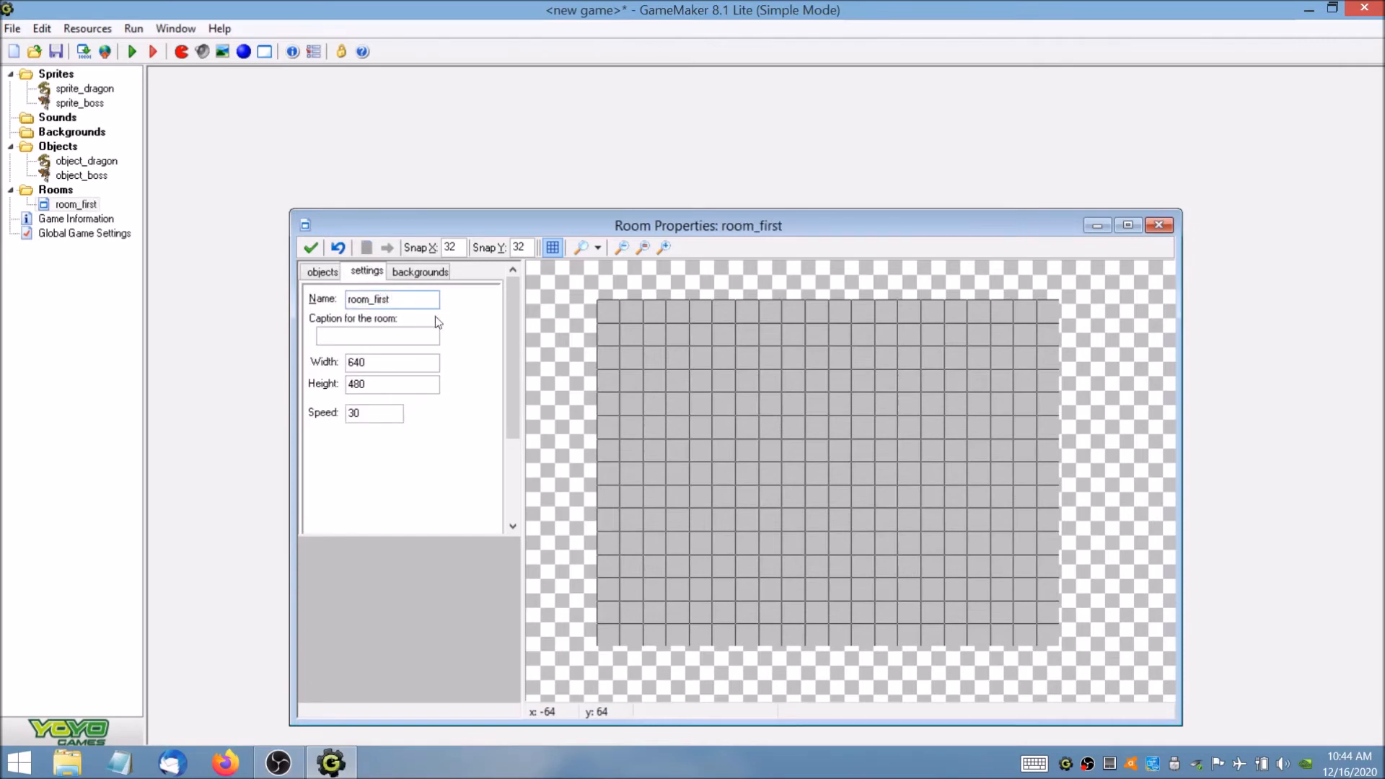
Set the caption of room_first to "Evil Clutches".
click(411, 334)
text(Evil Clutches)
Choose object_dragon as the object to add and place one instance in the left part of room_first.
click(327, 273)
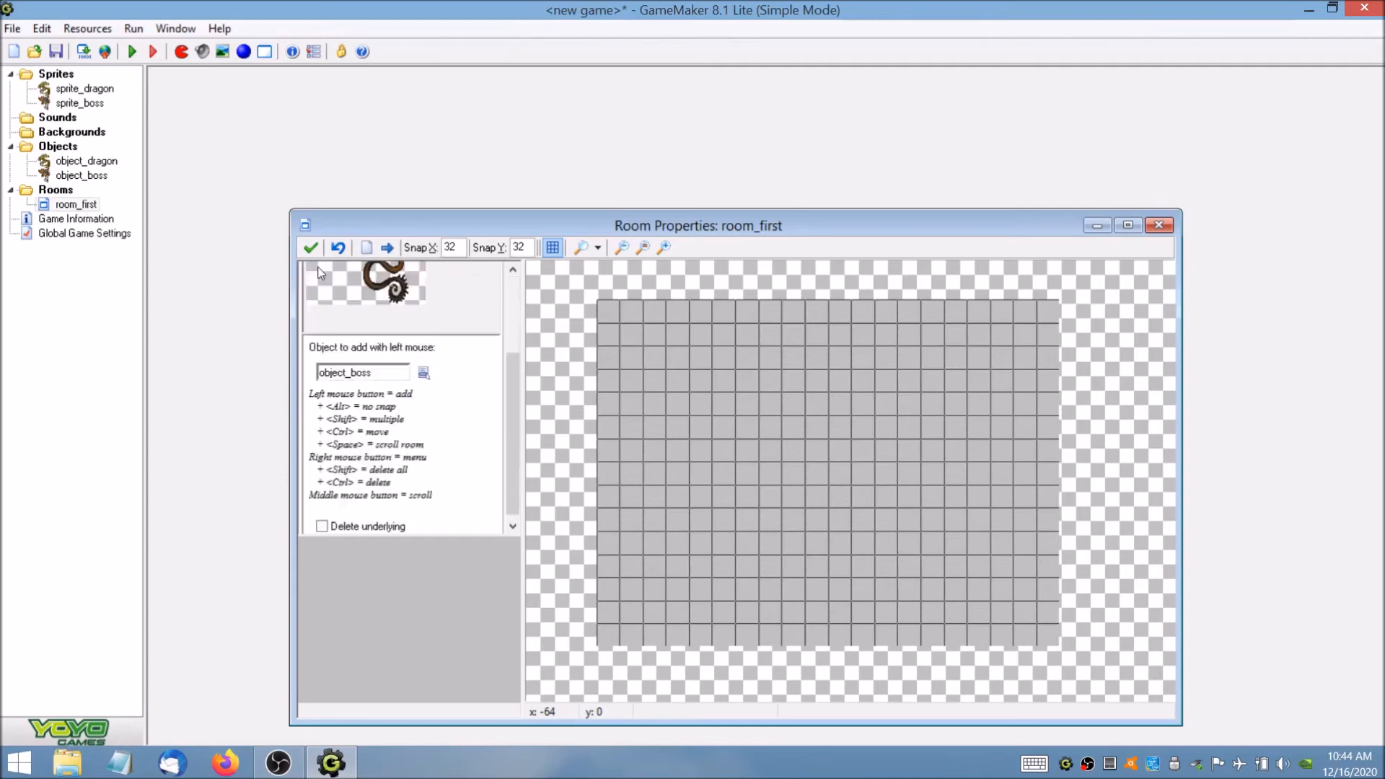
scroll(543, 382, up, 4)
scroll(559, 382, down, 3)
scroll(699, 319, down, 3)
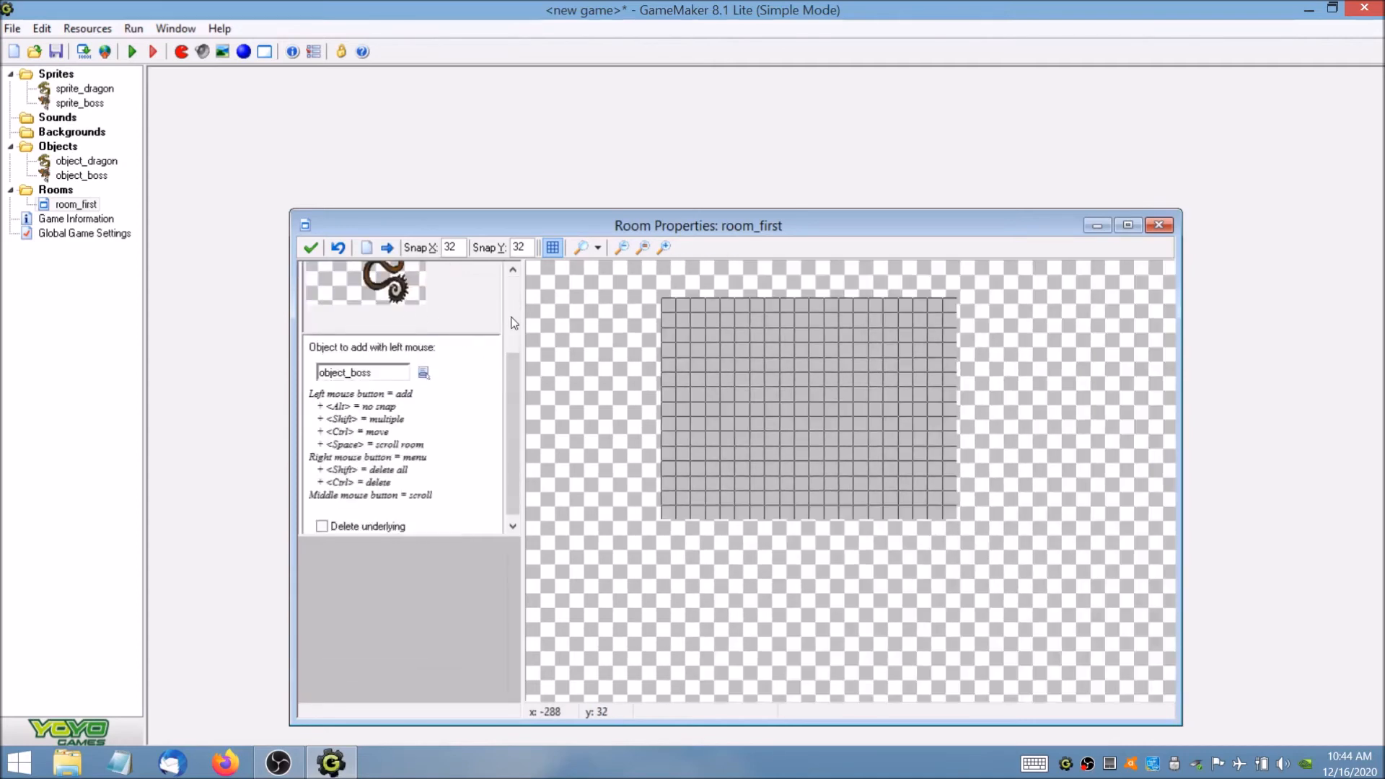
click(508, 319)
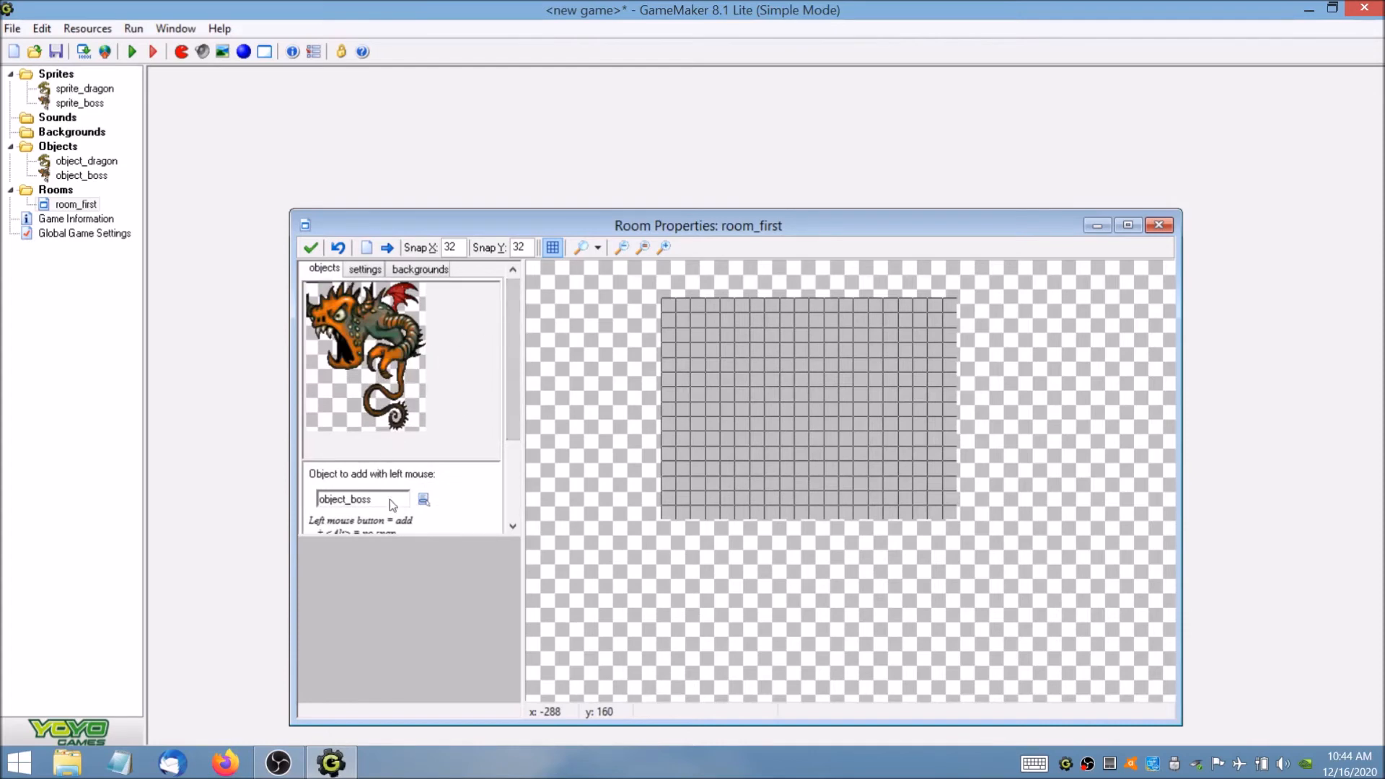
click(427, 498)
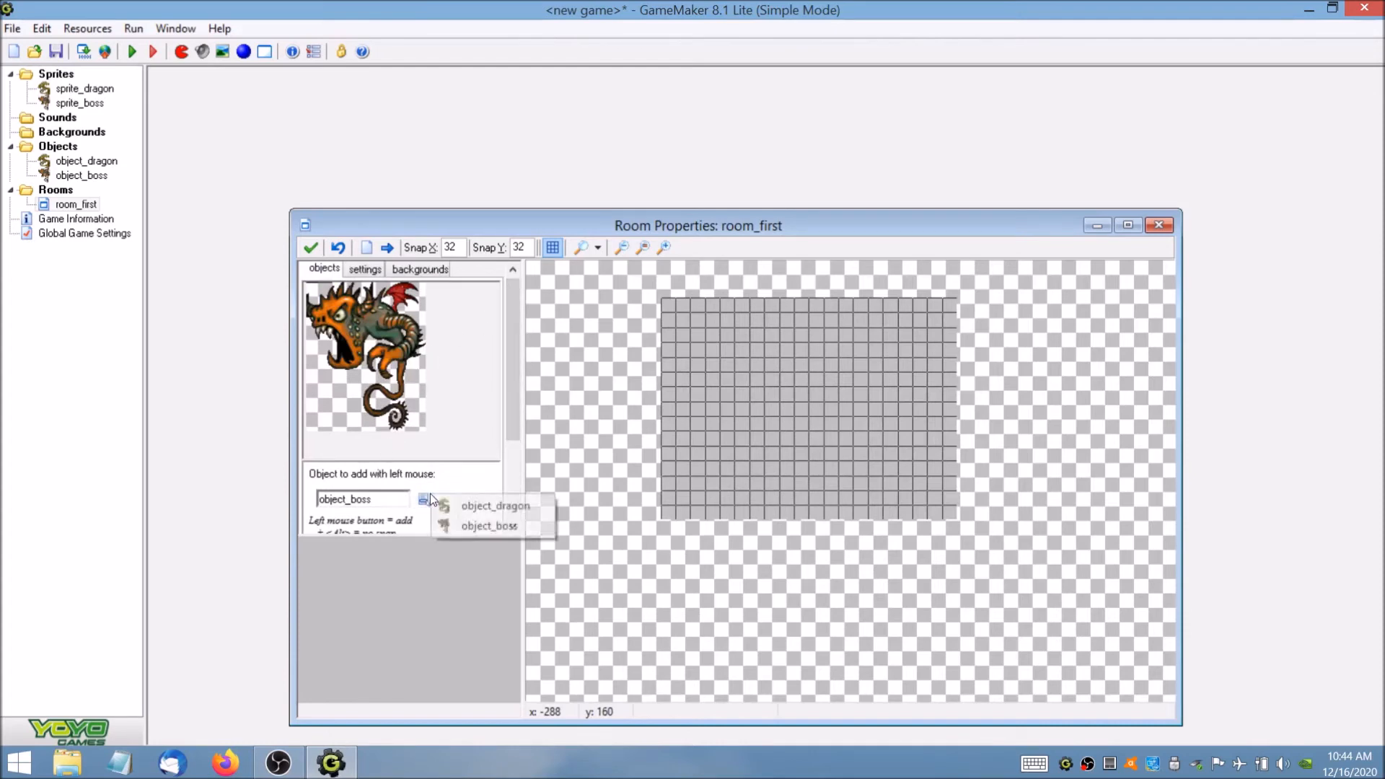
click(478, 505)
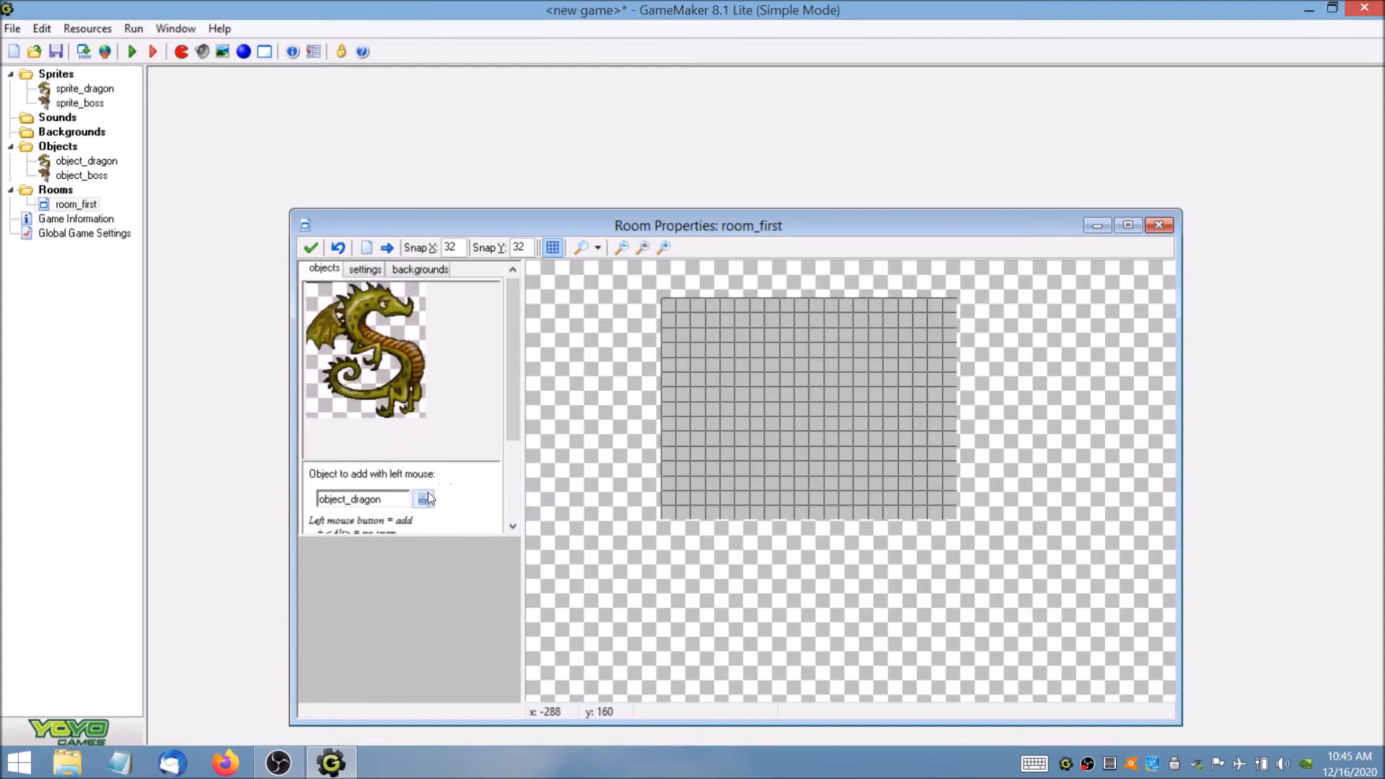
click(693, 362)
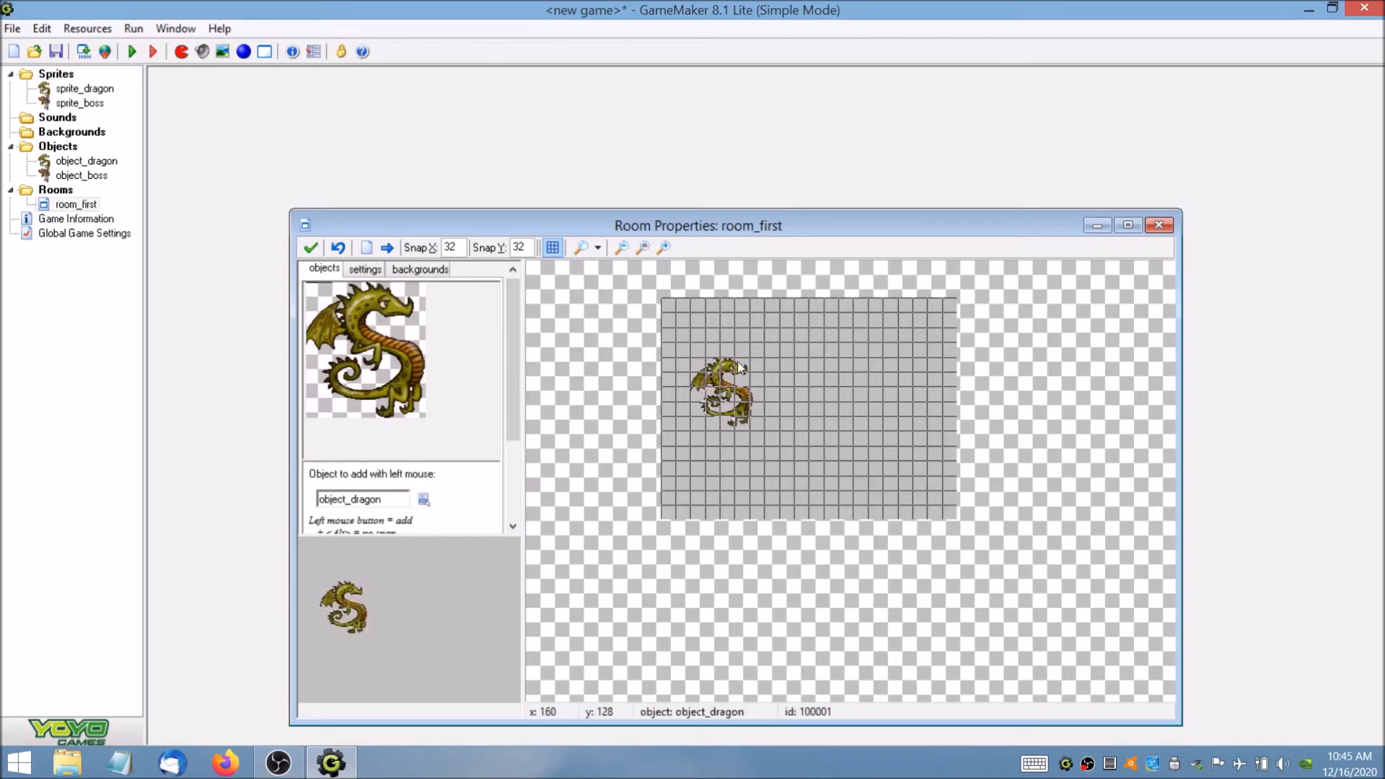
Place several extra object_dragon instances around the middle of the room.
click(796, 357)
drag(797, 353, 801, 354)
click(801, 409)
click(770, 347)
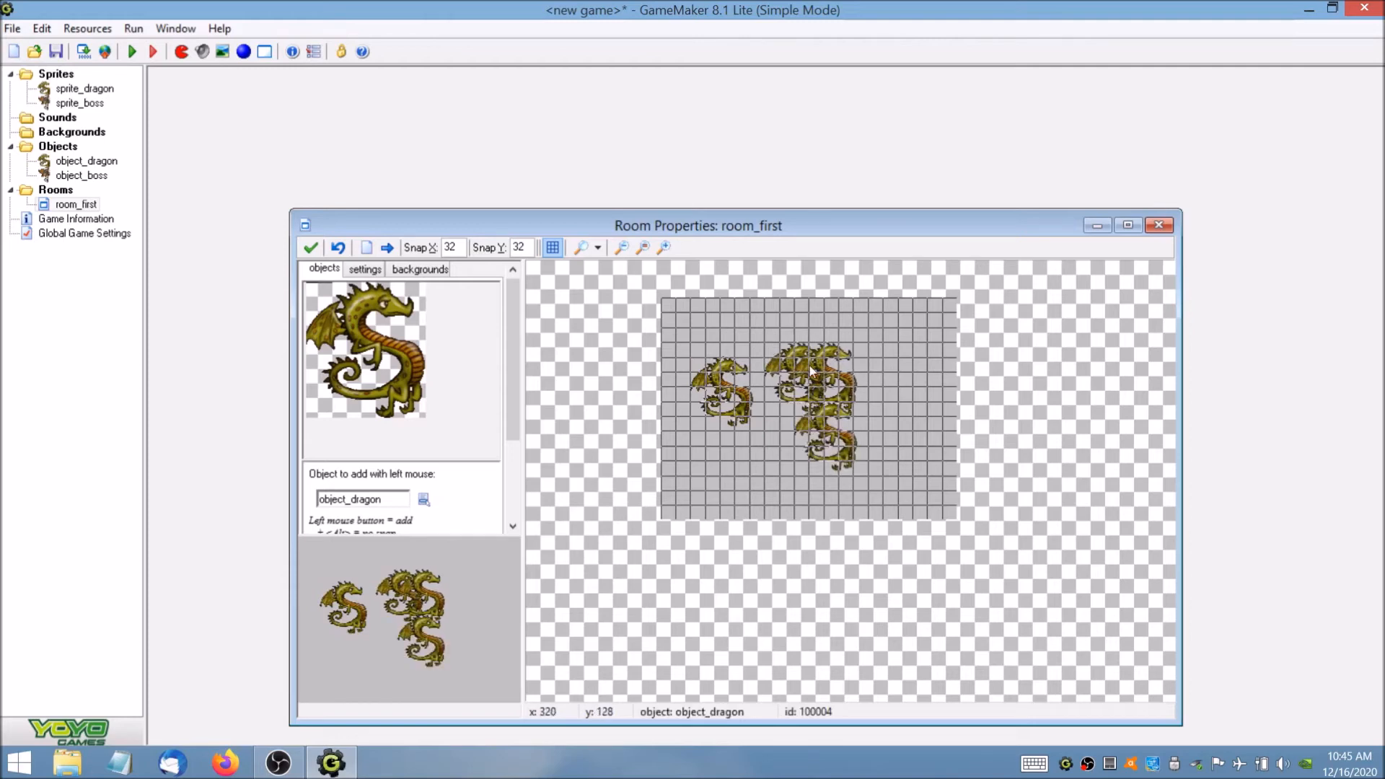
Delete the extra dragon instances from the middle of the room, keeping the first one placed.
right_click(796, 357)
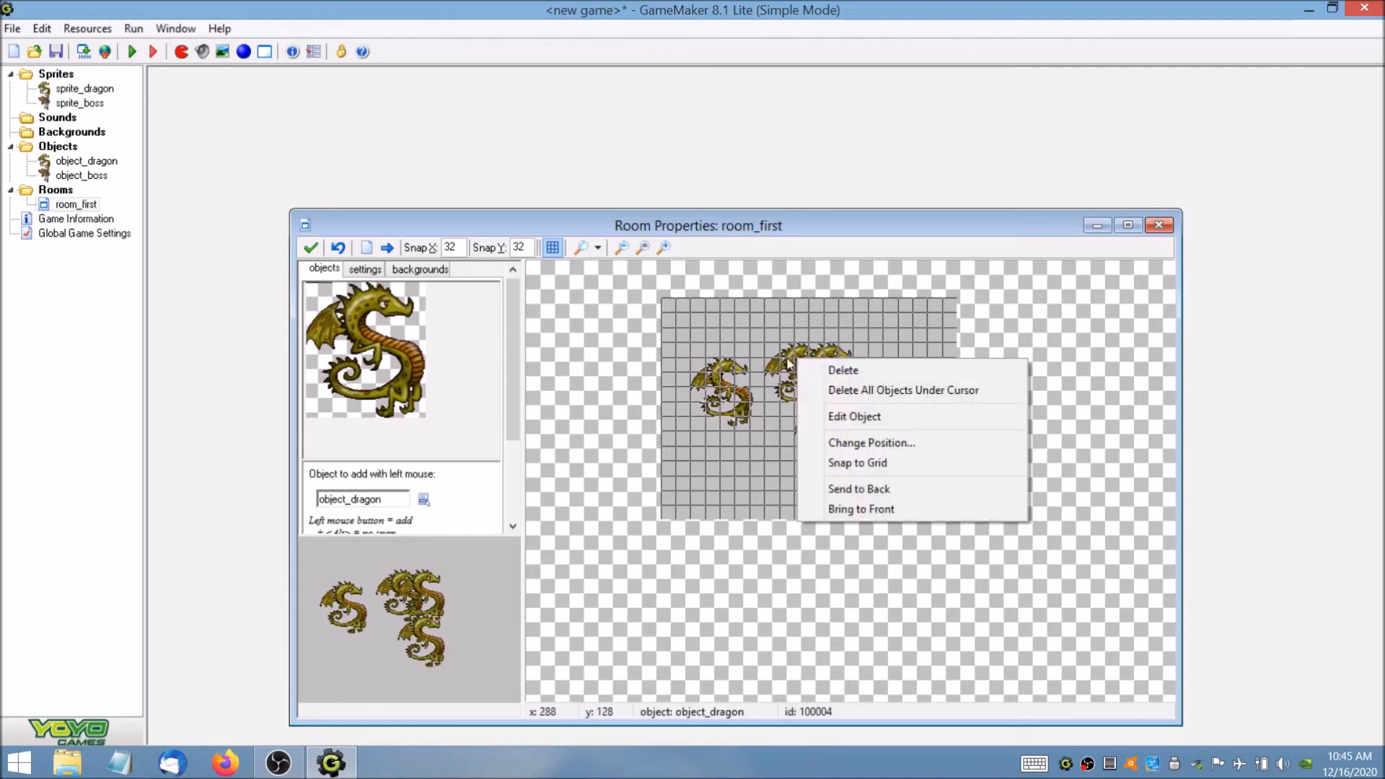
key(Escape)
right_click(797, 362)
right_click(823, 393)
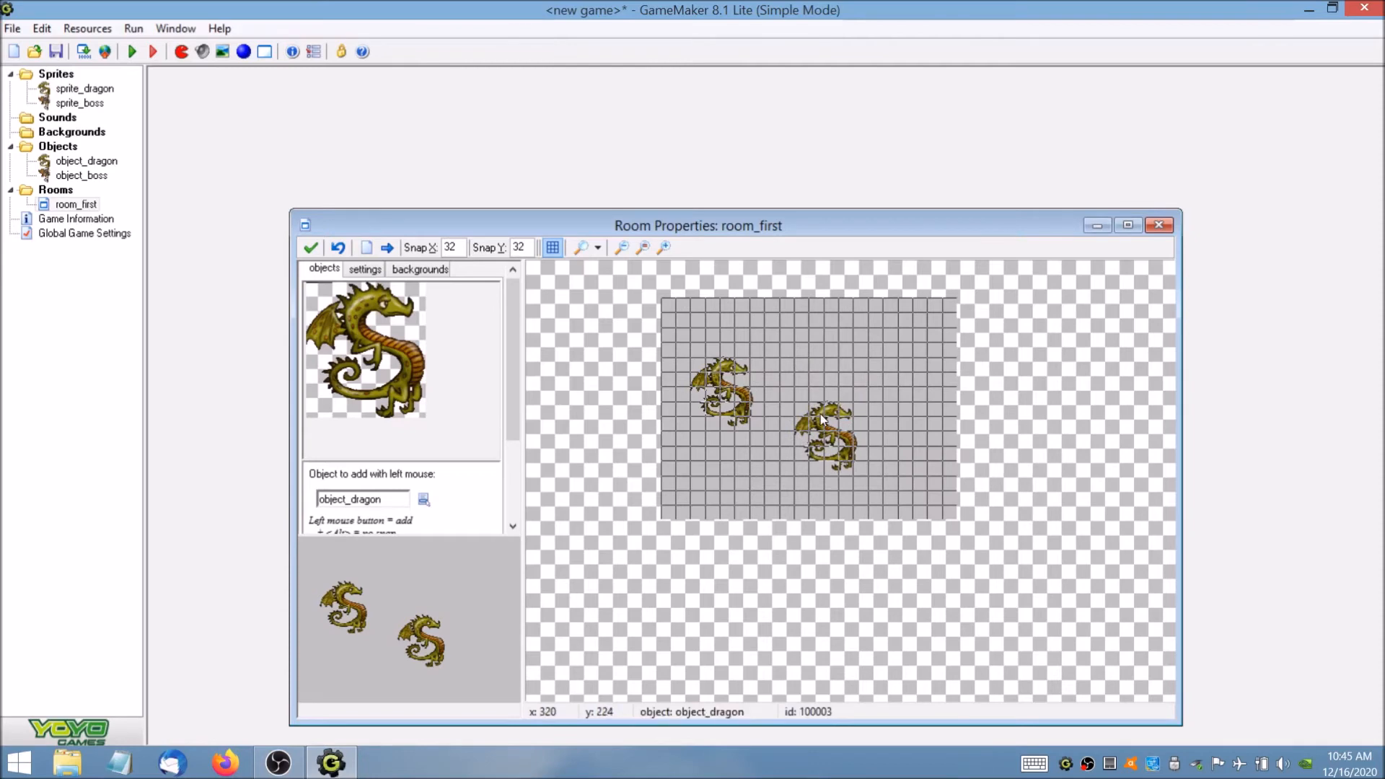
right_click(823, 420)
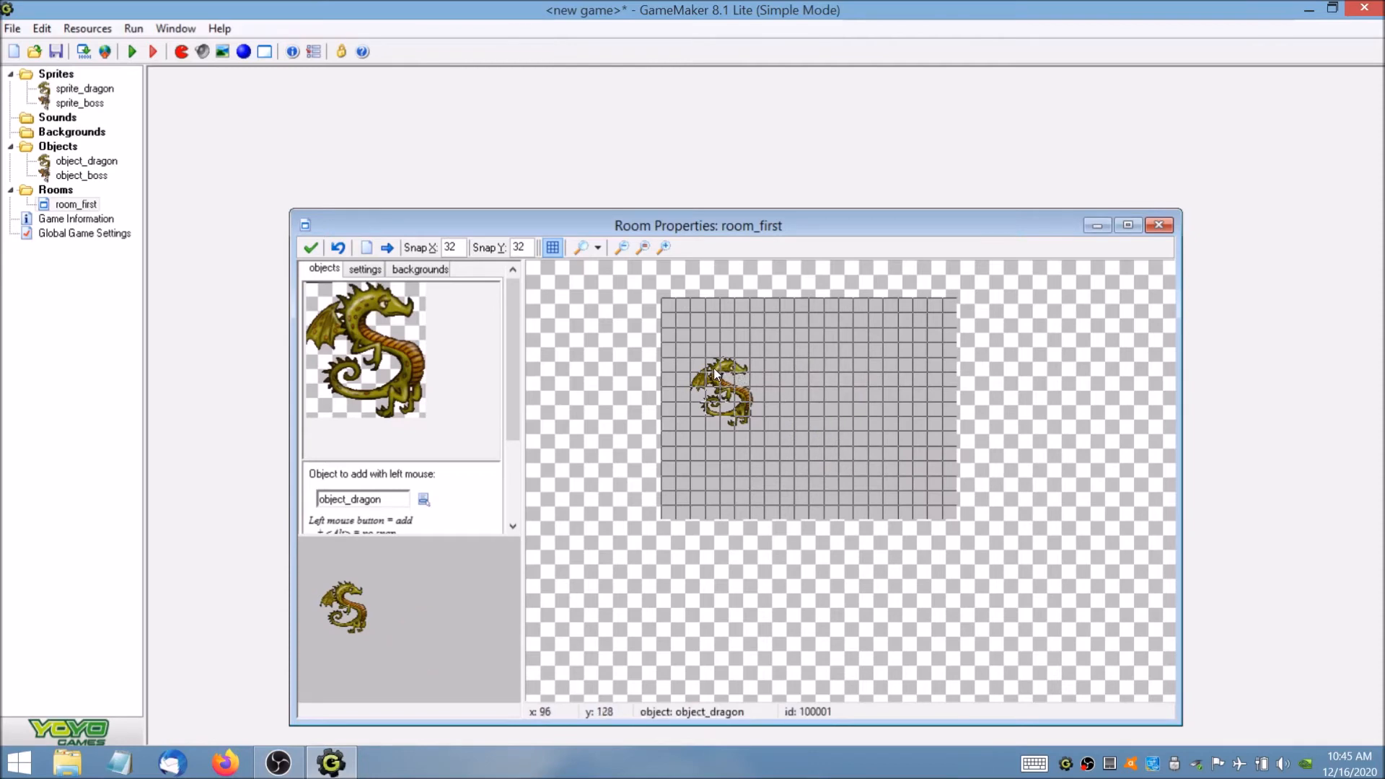
Move the remaining dragon instance to the left edge of the room and accept the room.
drag(715, 373, 673, 370)
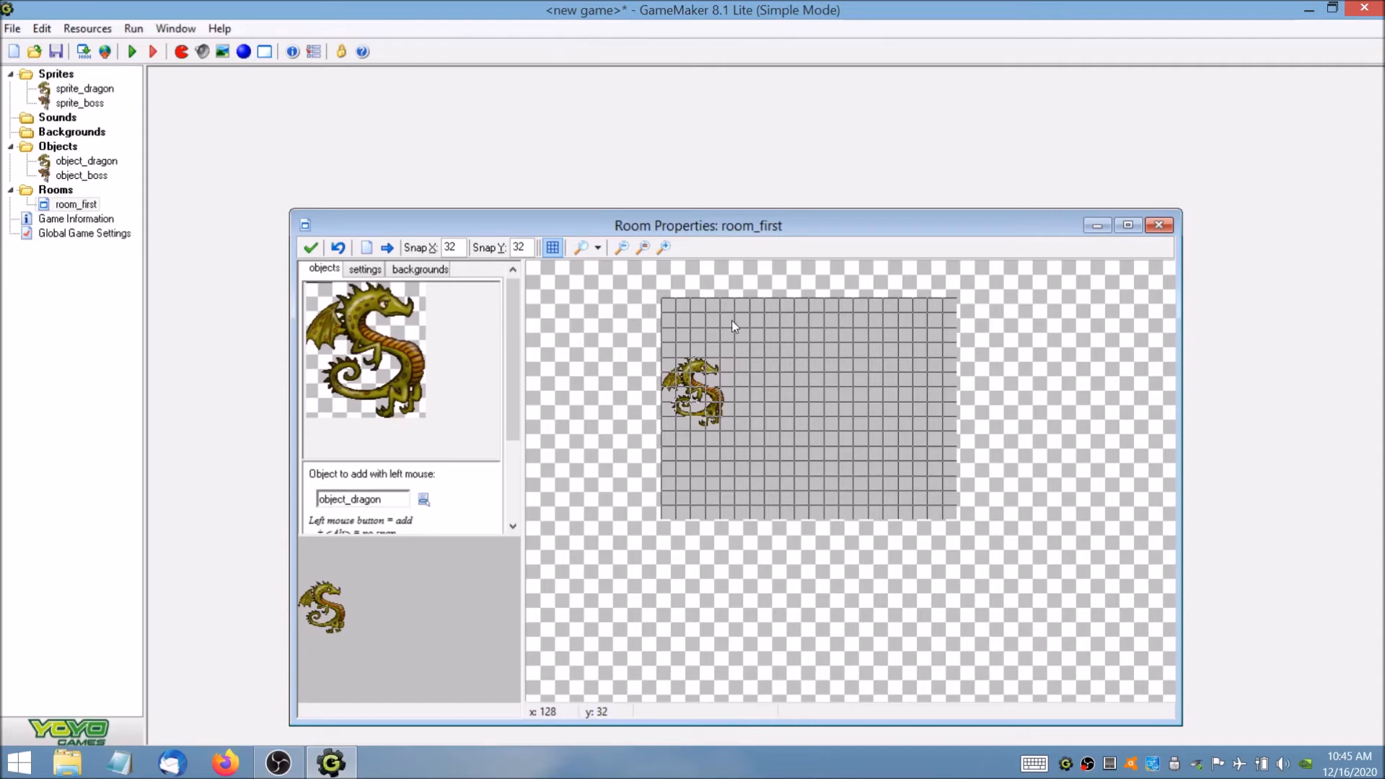
click(312, 249)
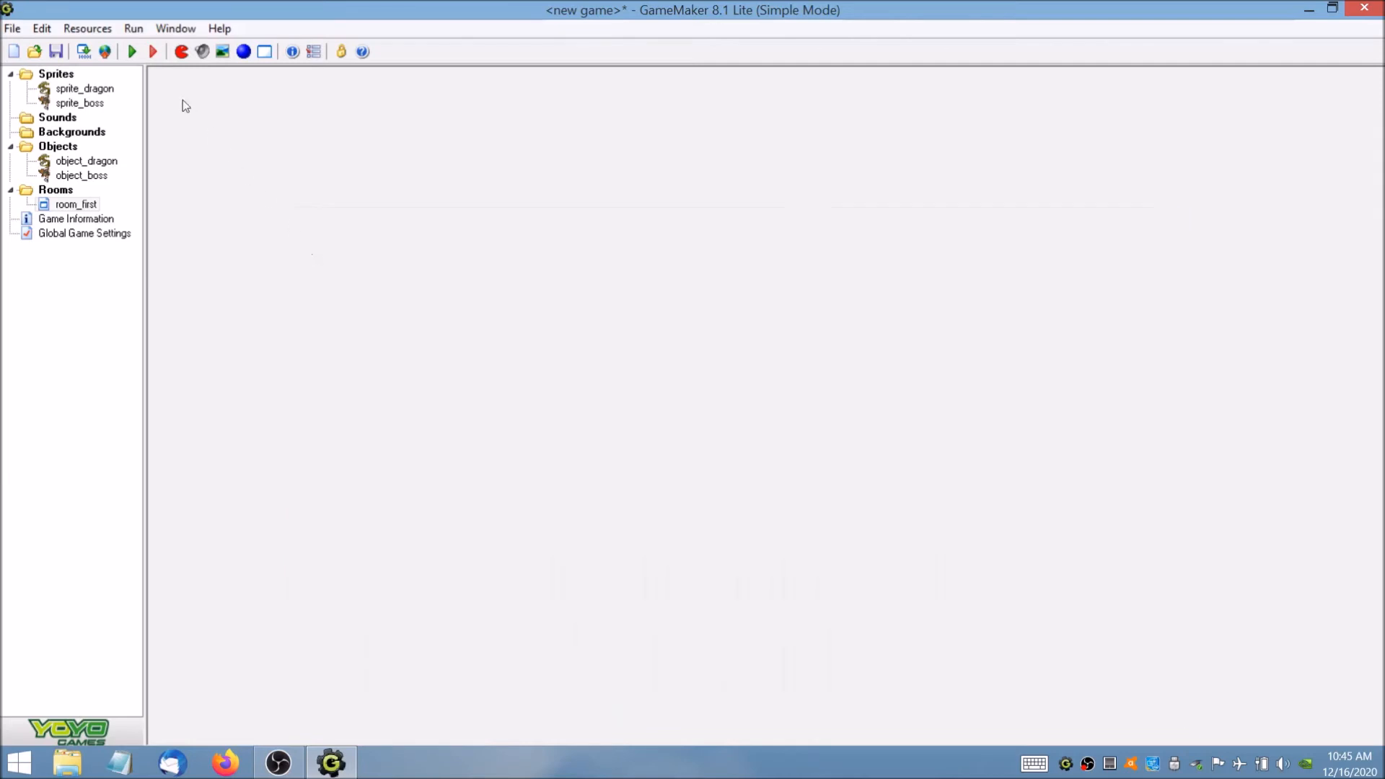
Run the game, test moving the dragon up and down, and close the game window.
click(133, 51)
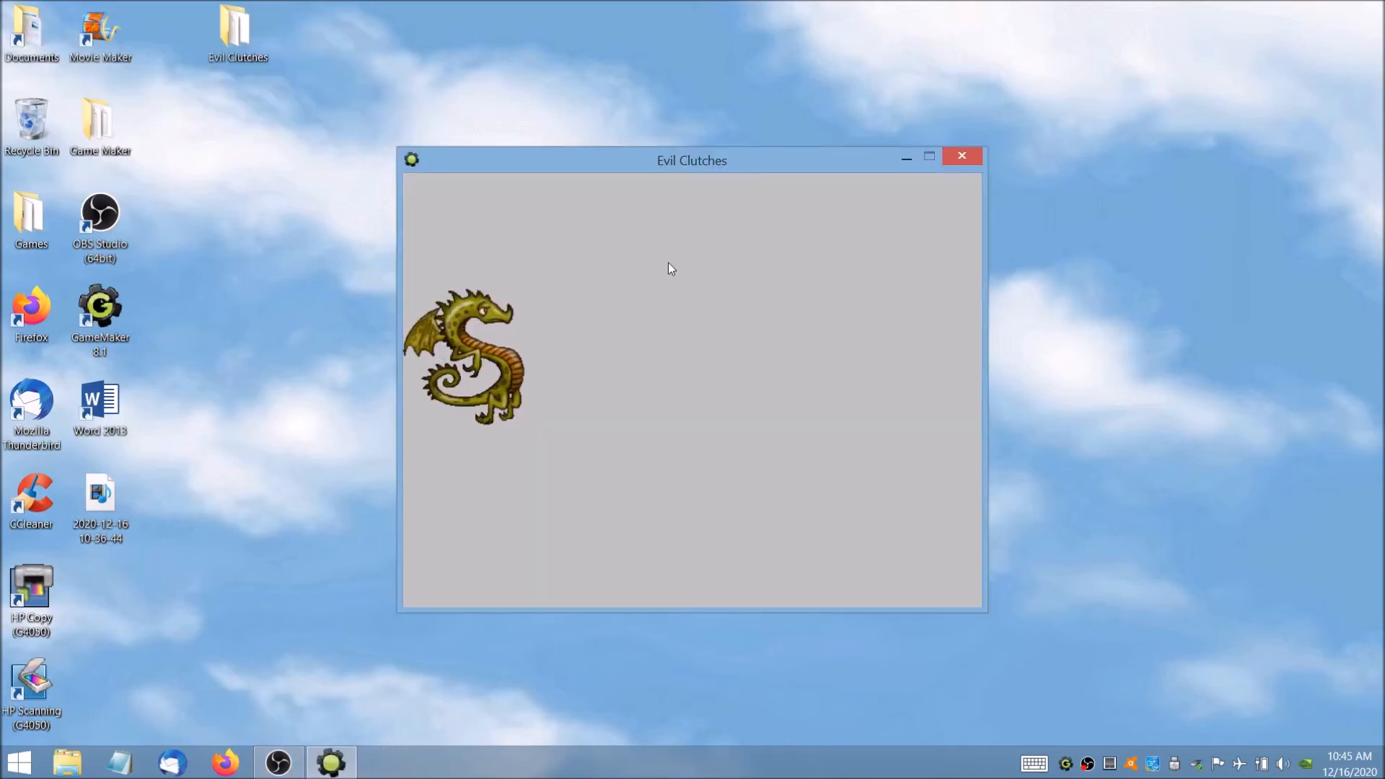
key(Up)
key(Down)
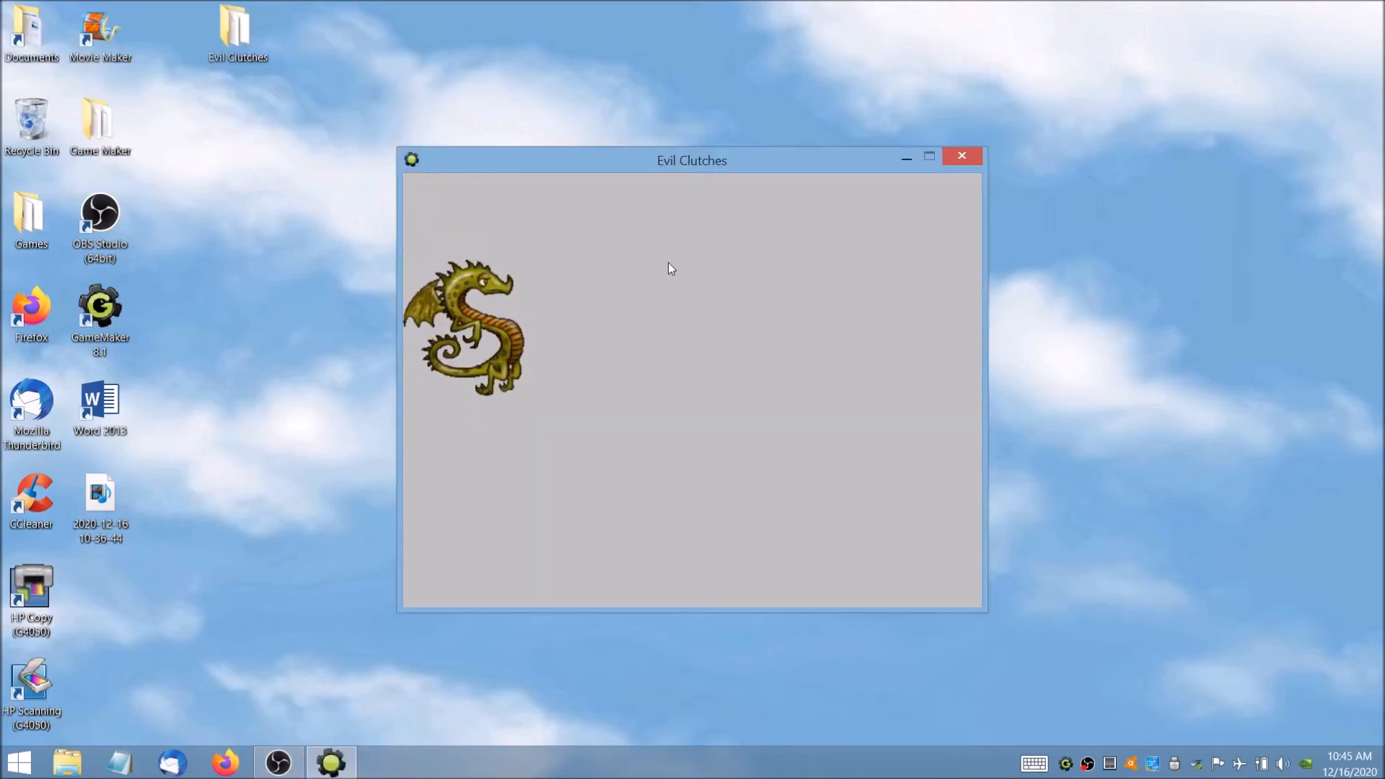
key(Down)
key(Up)
key(Down)
key(Up)
key(Down)
key(Up)
key(Down)
key(Up)
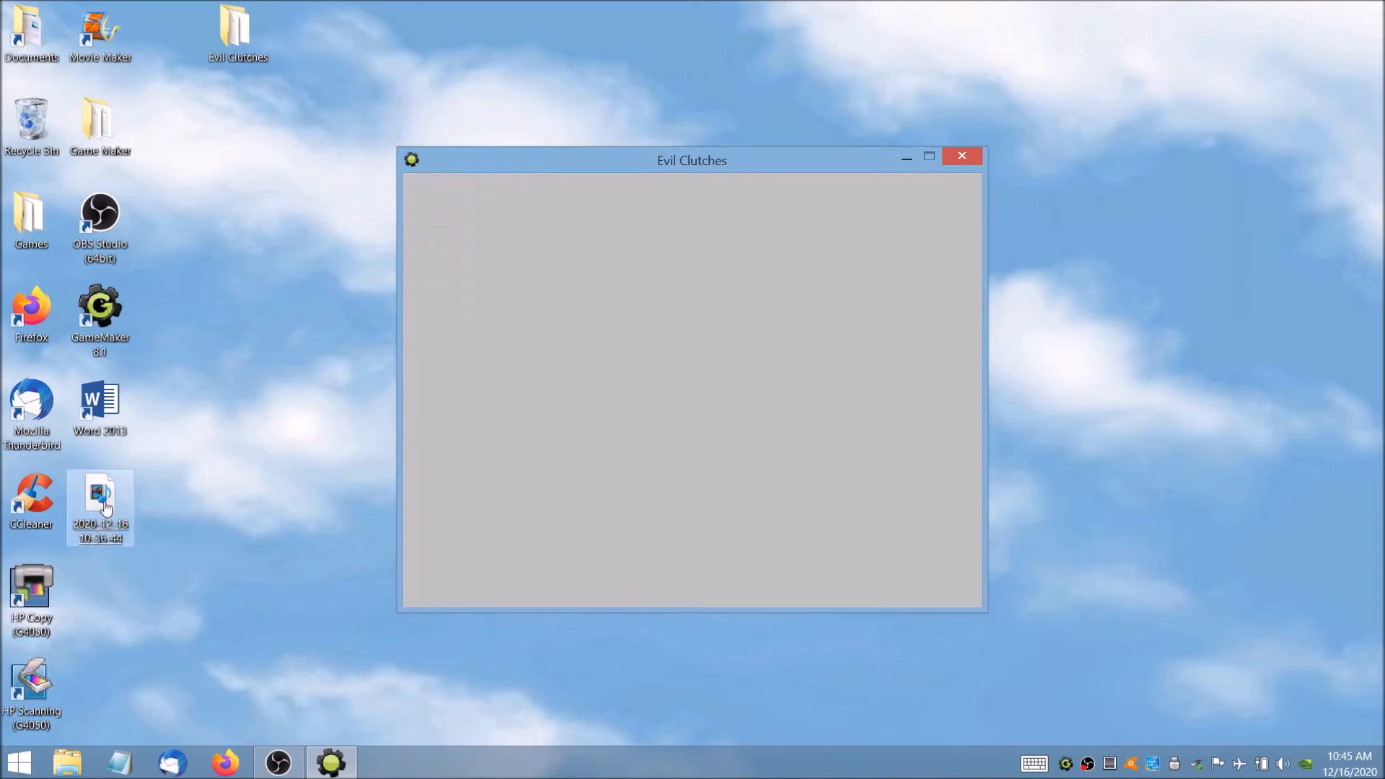
click(953, 156)
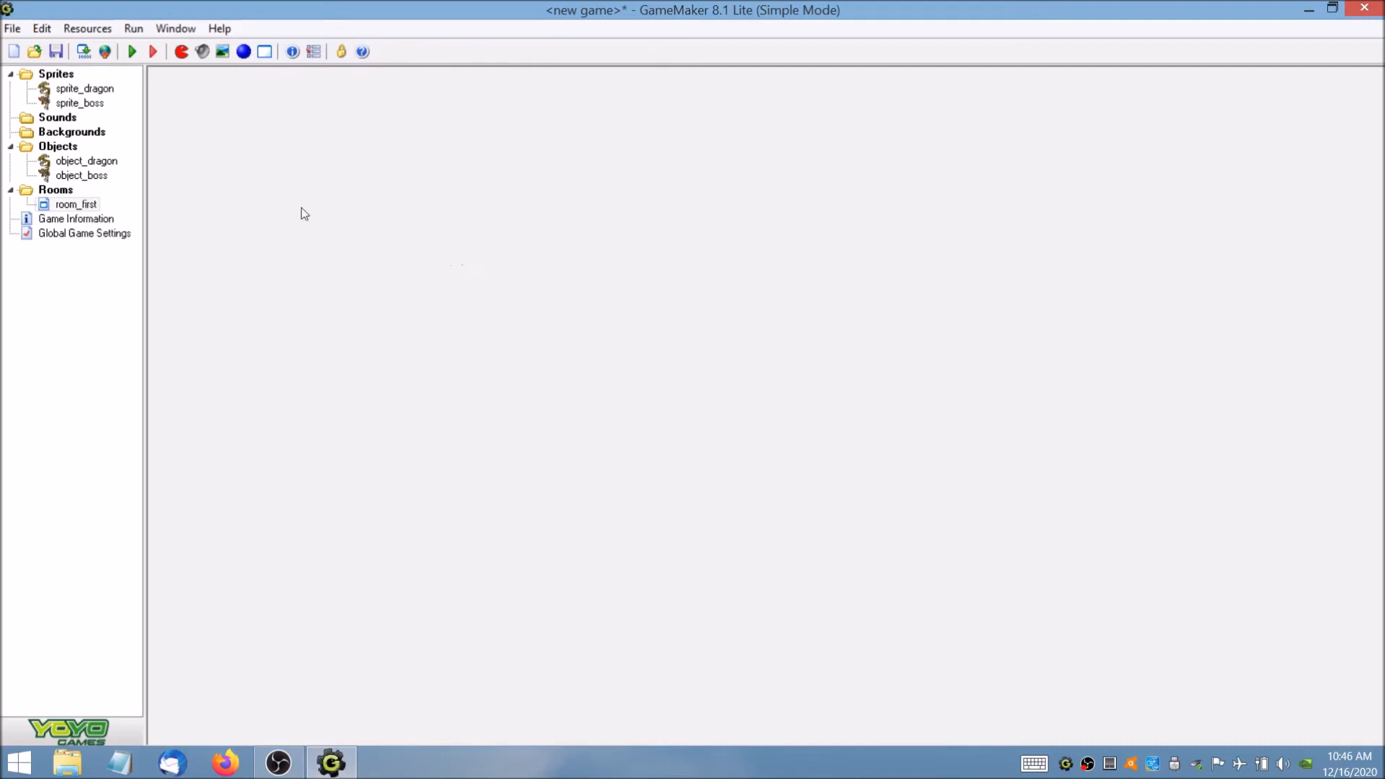
Add a Keyboard event for <No key> to object_dragon.
double_click(101, 161)
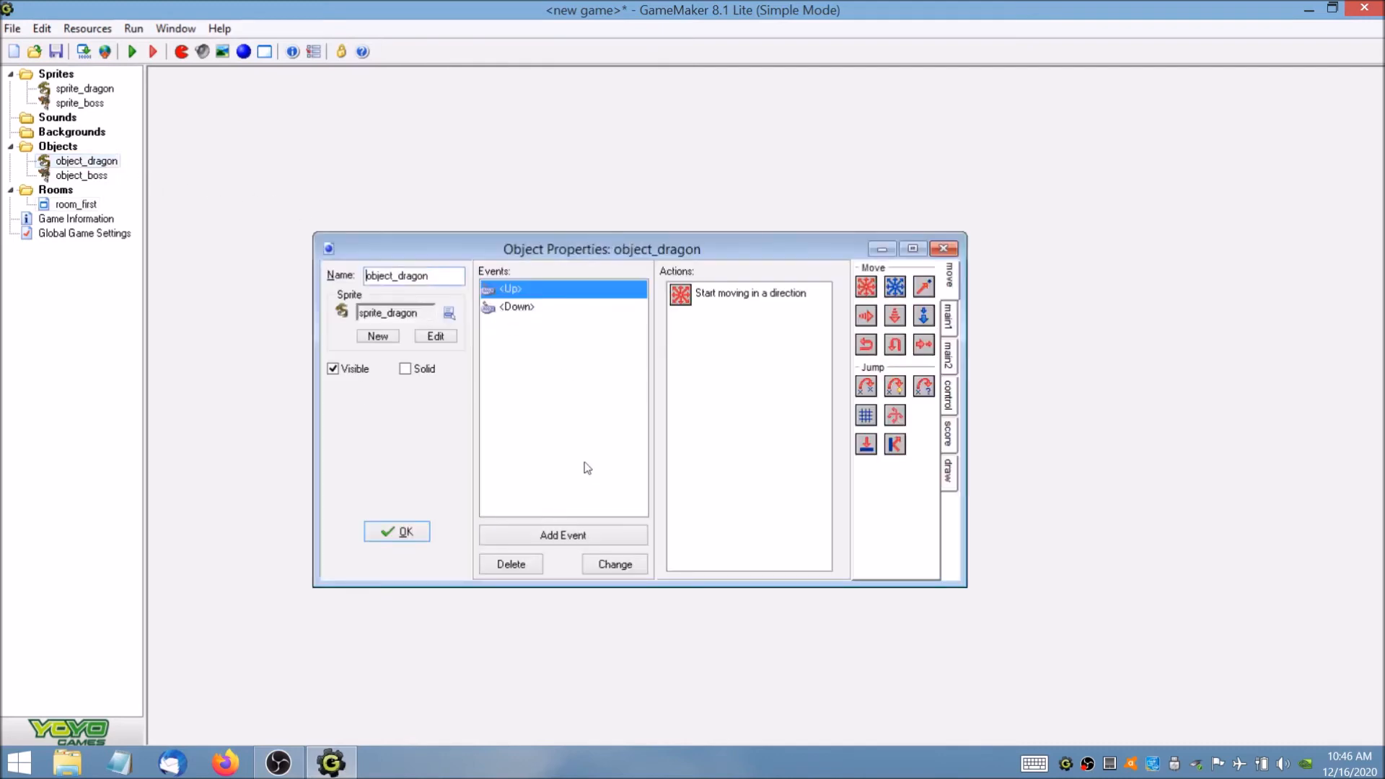
click(586, 534)
click(630, 438)
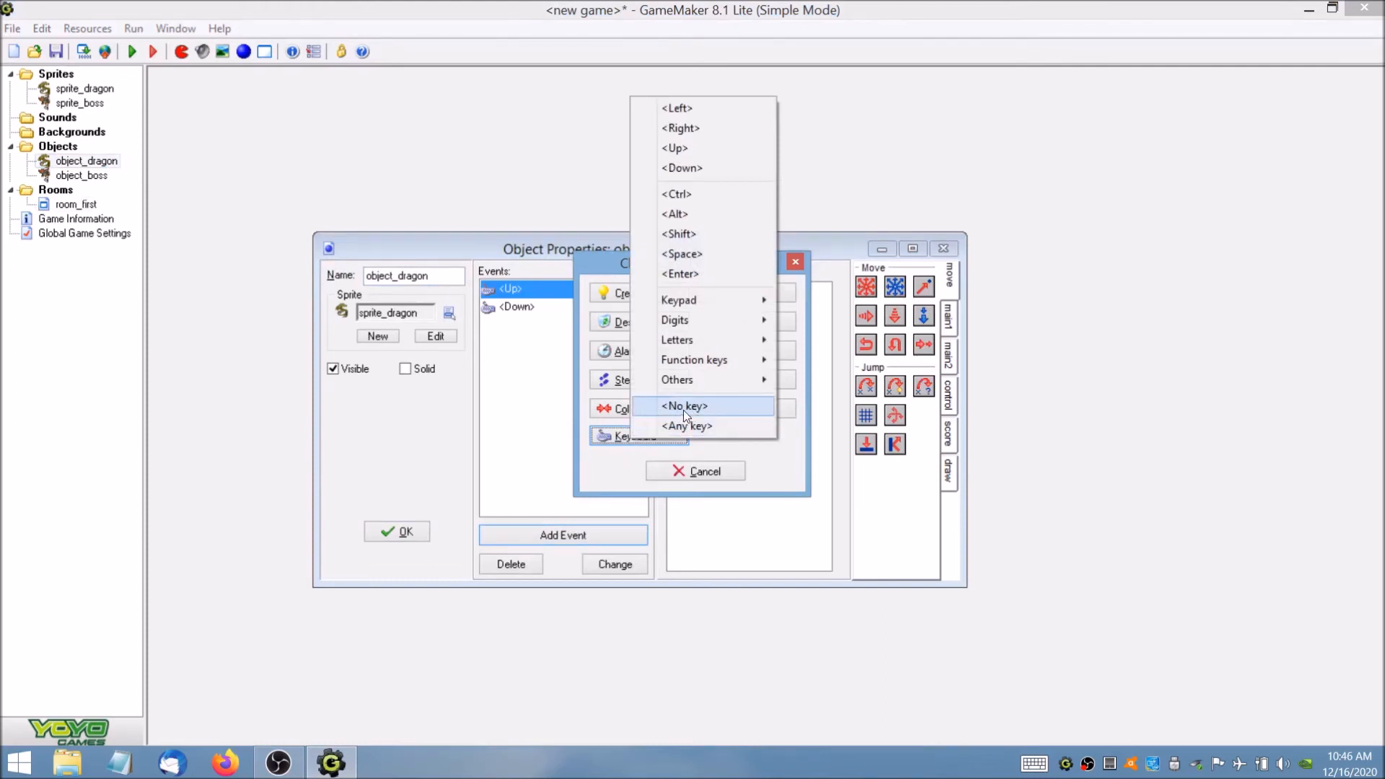
click(683, 407)
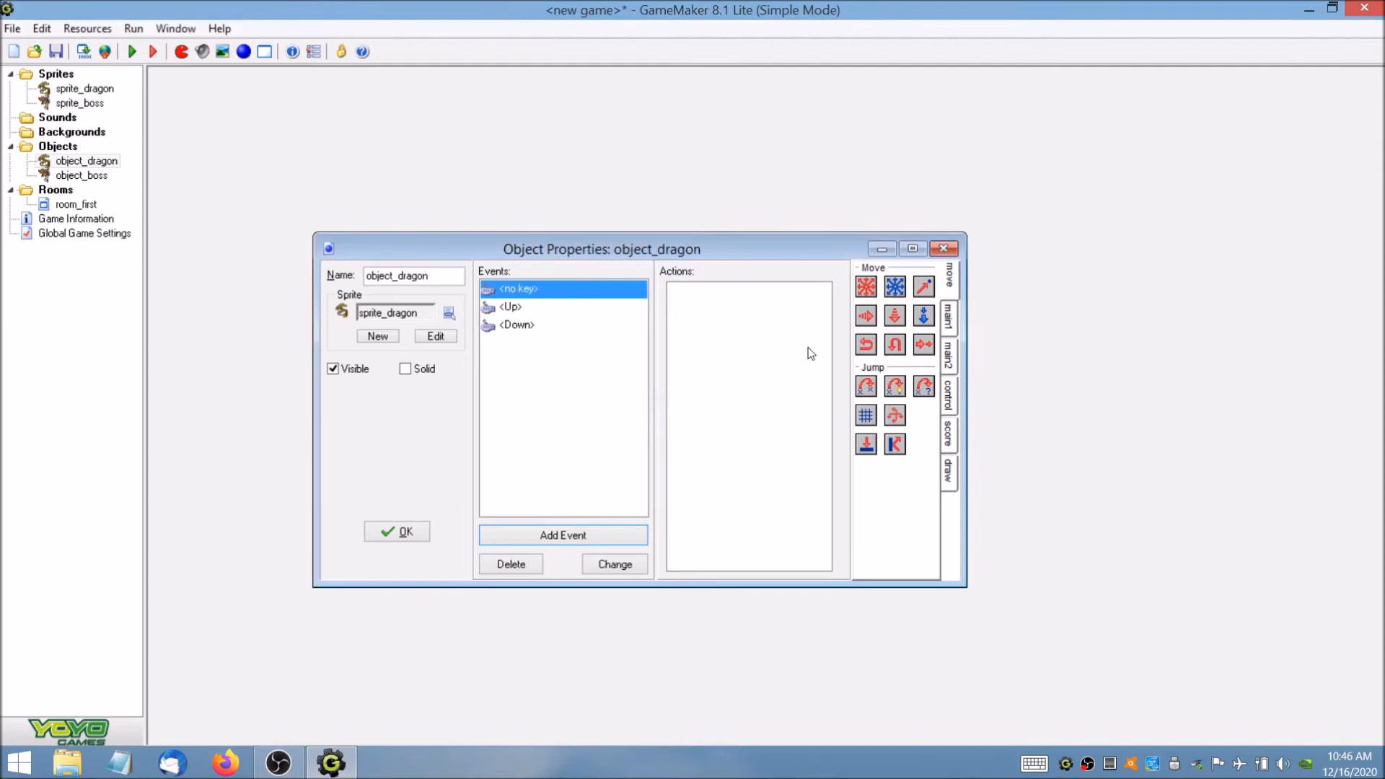
Give the <No key> event a Move Fixed action with the centre stop direction and speed 0, and accept the object.
drag(865, 291, 778, 326)
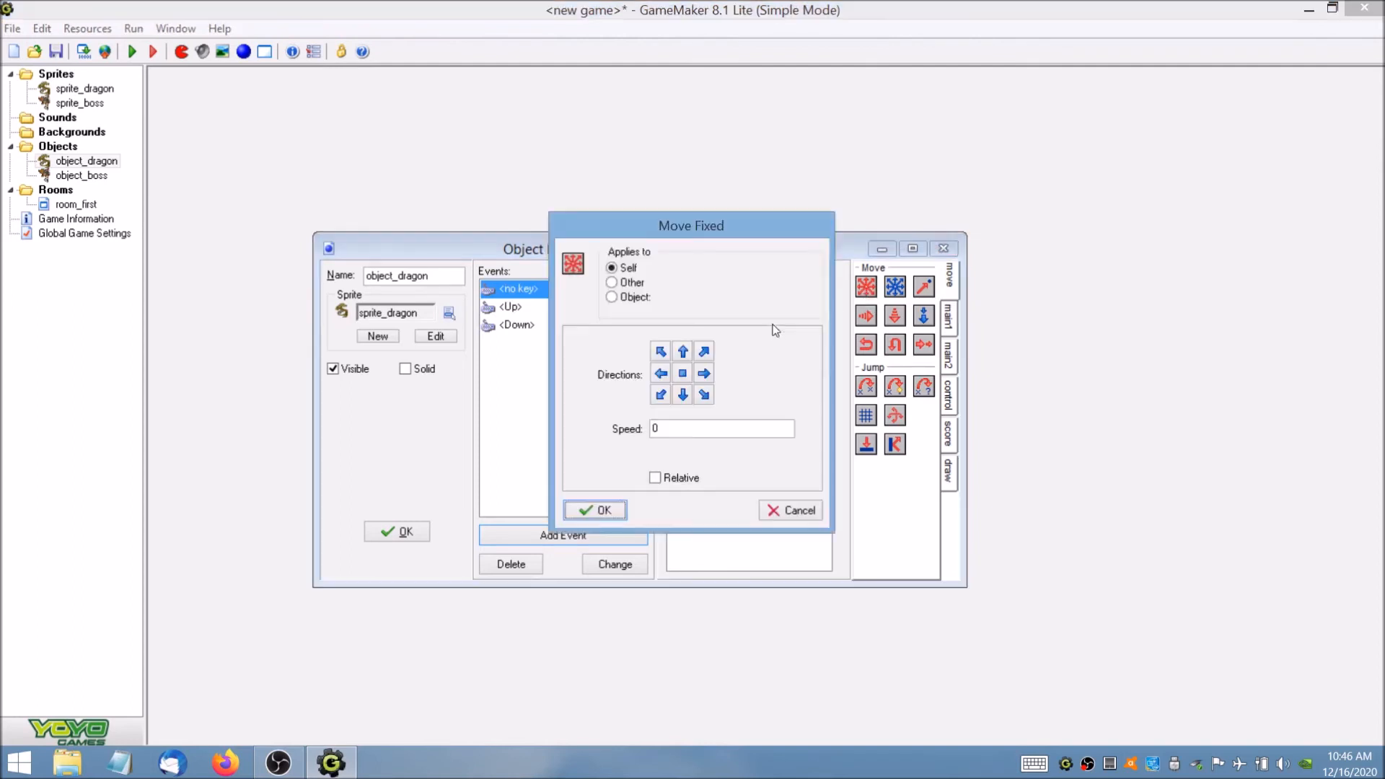
click(684, 375)
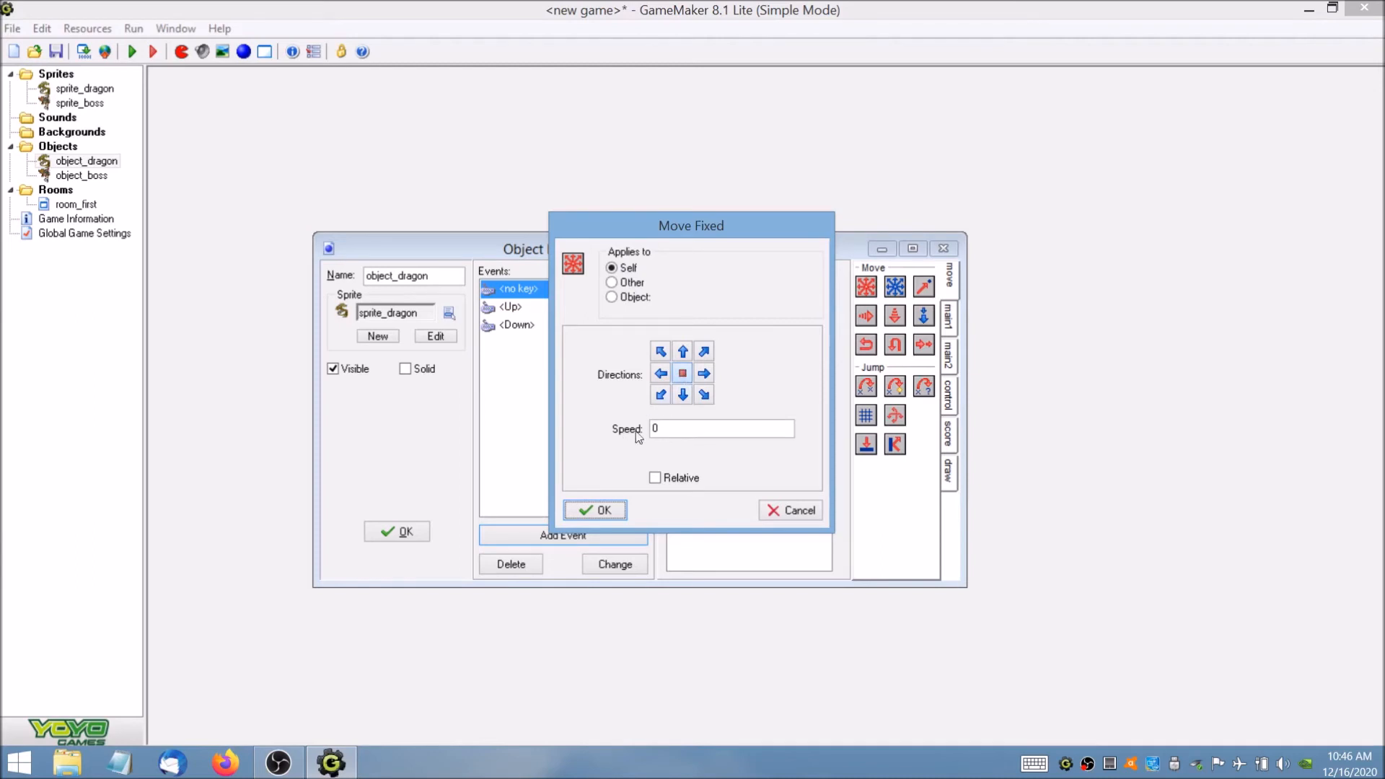
click(595, 511)
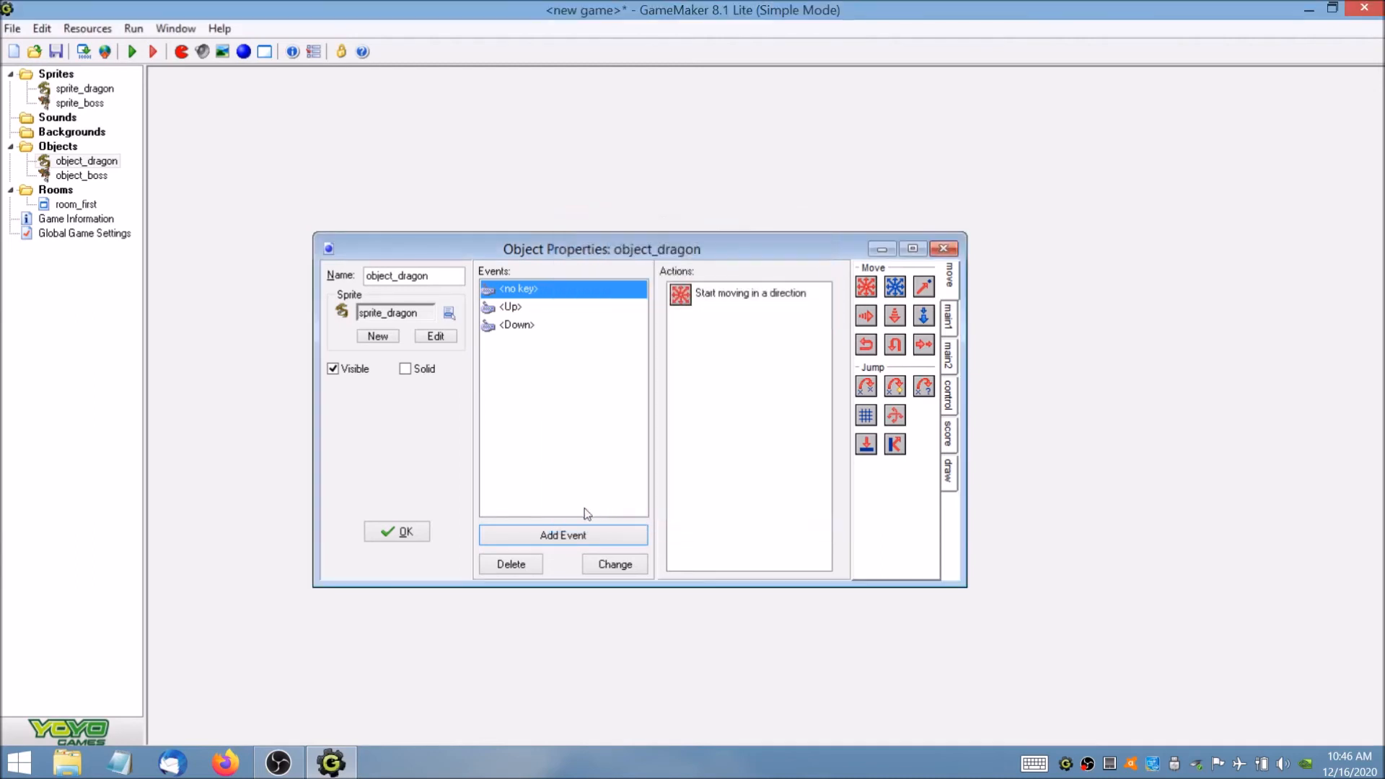
click(398, 531)
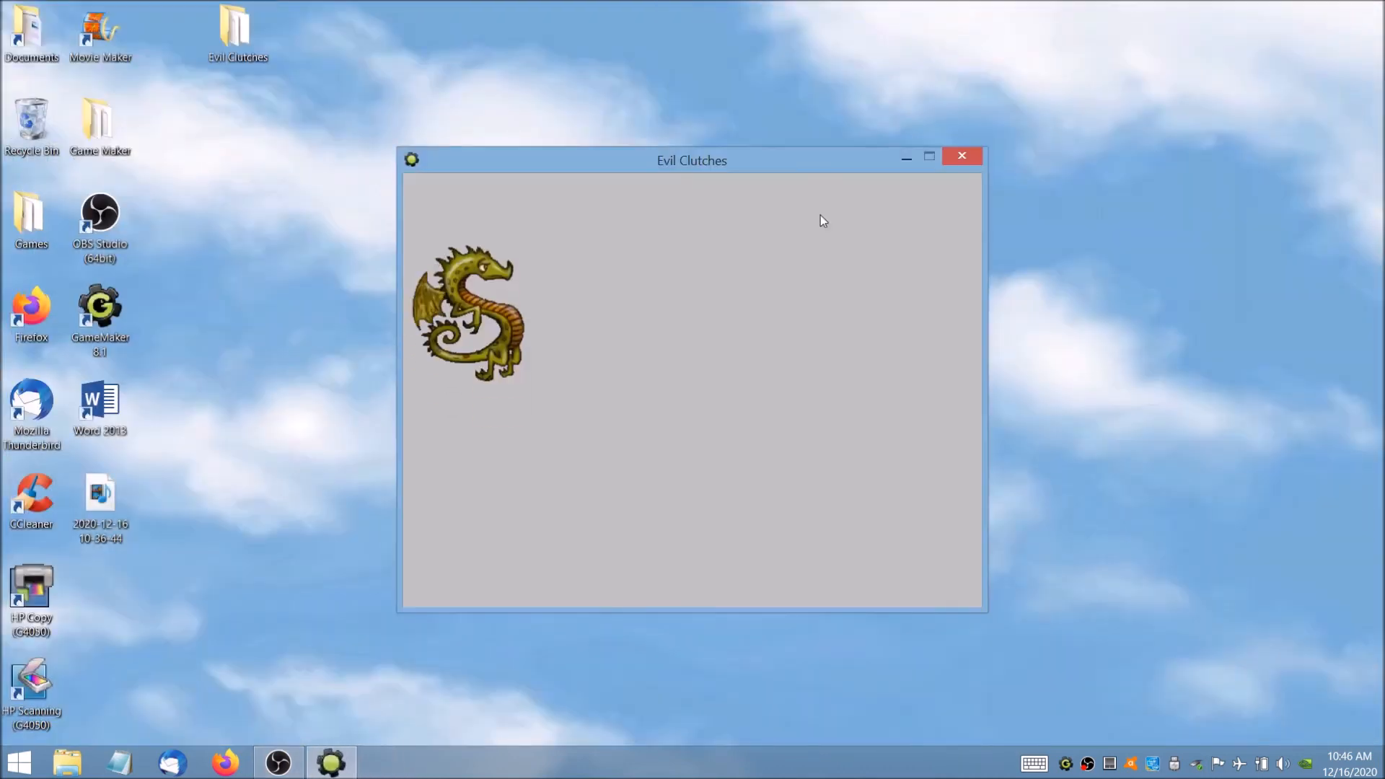
Run the game to test that the dragon stops when no key is held, and close it.
key(Up)
key(Down)
key(Up)
key(Down)
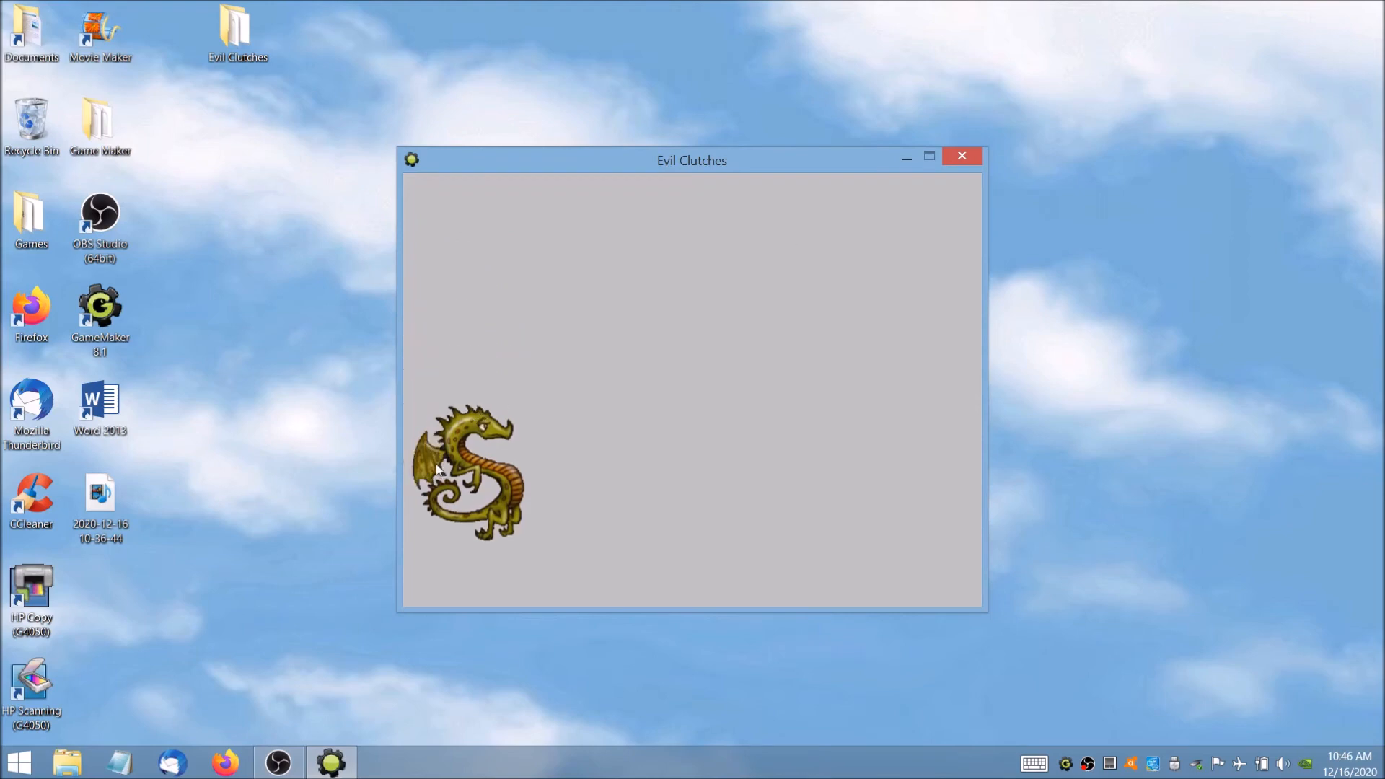
click(963, 156)
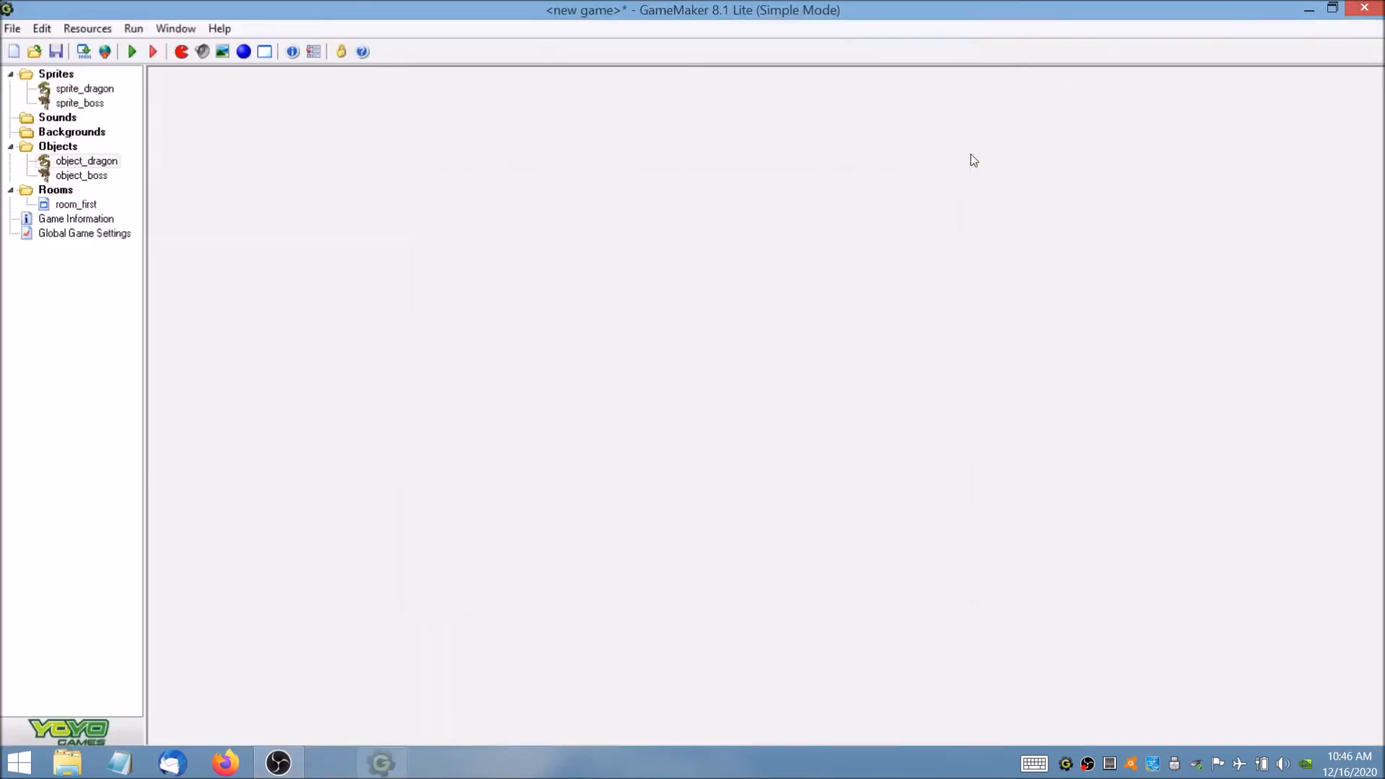
Open object_boss and add a Create event to it.
click(73, 148)
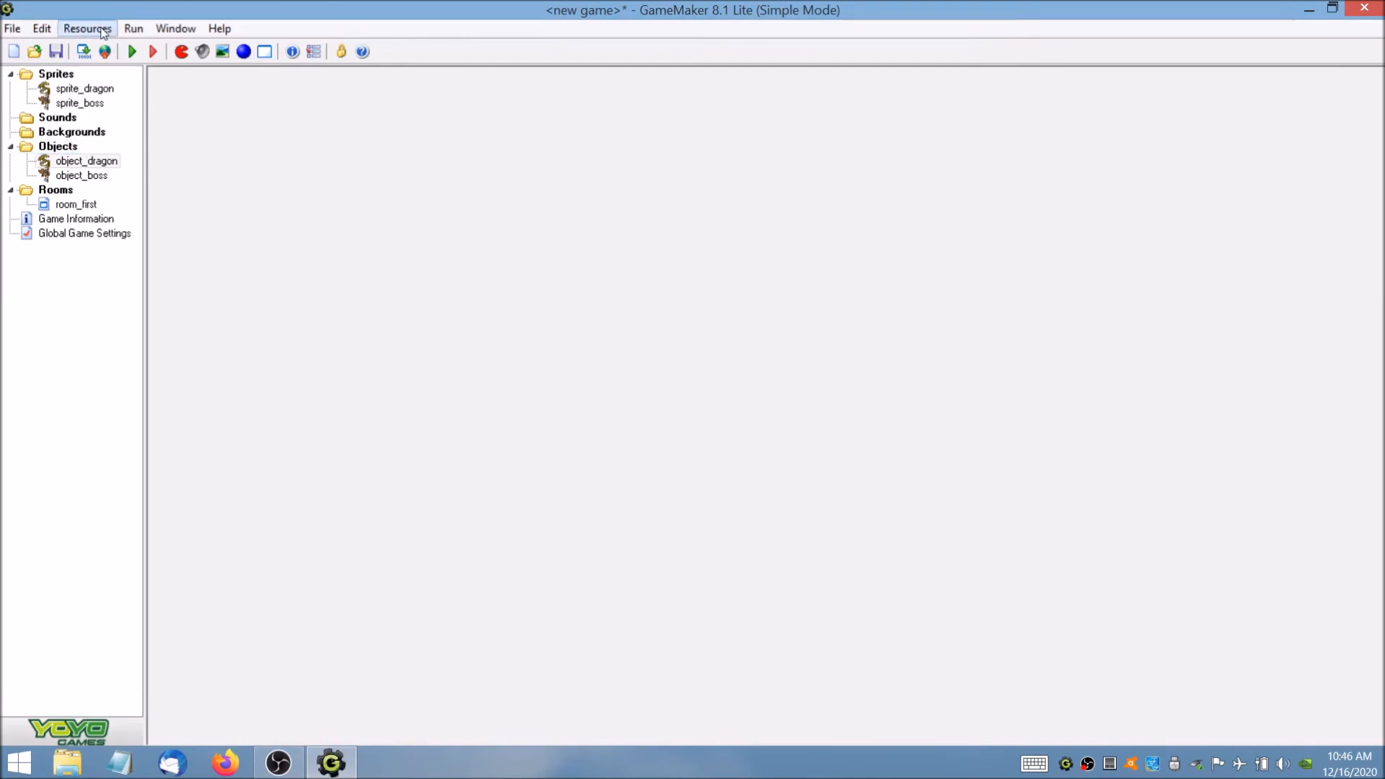
click(85, 161)
double_click(85, 175)
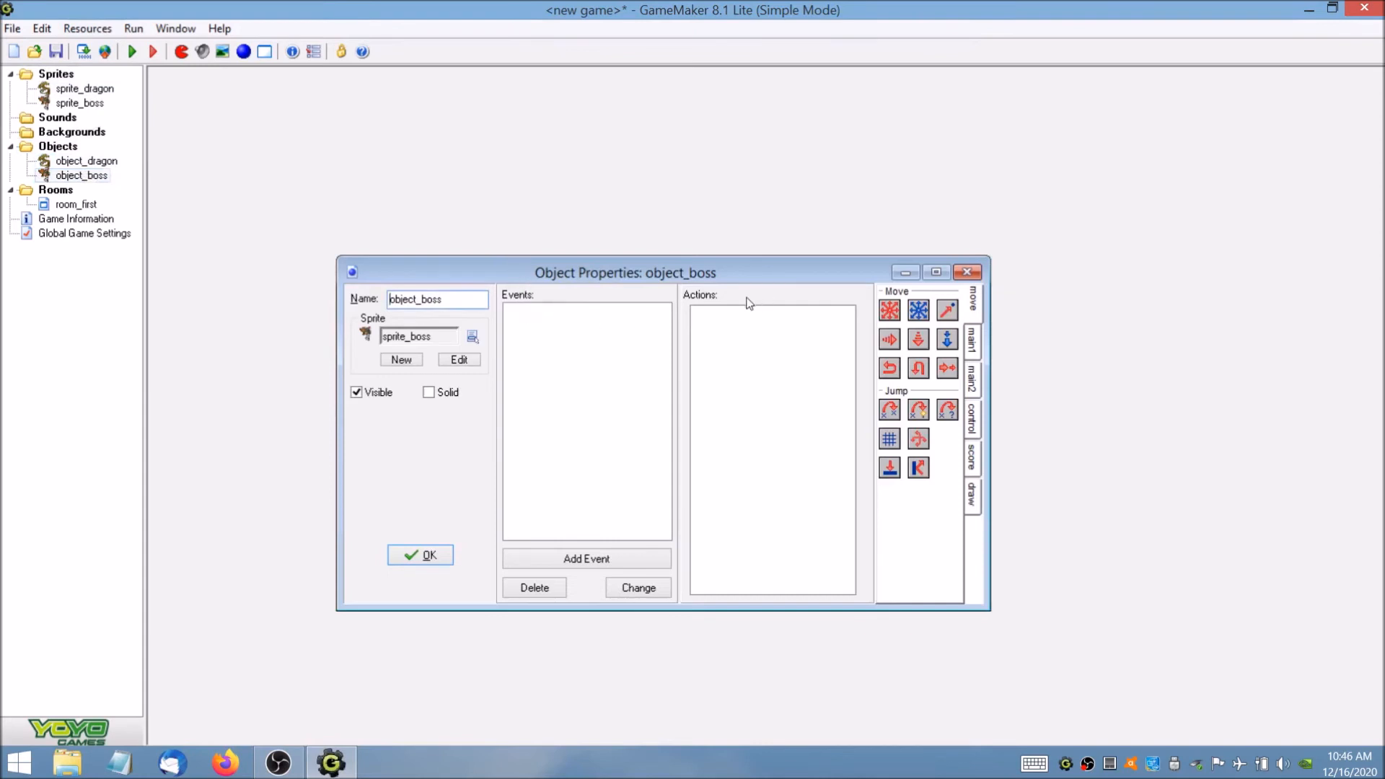
click(585, 561)
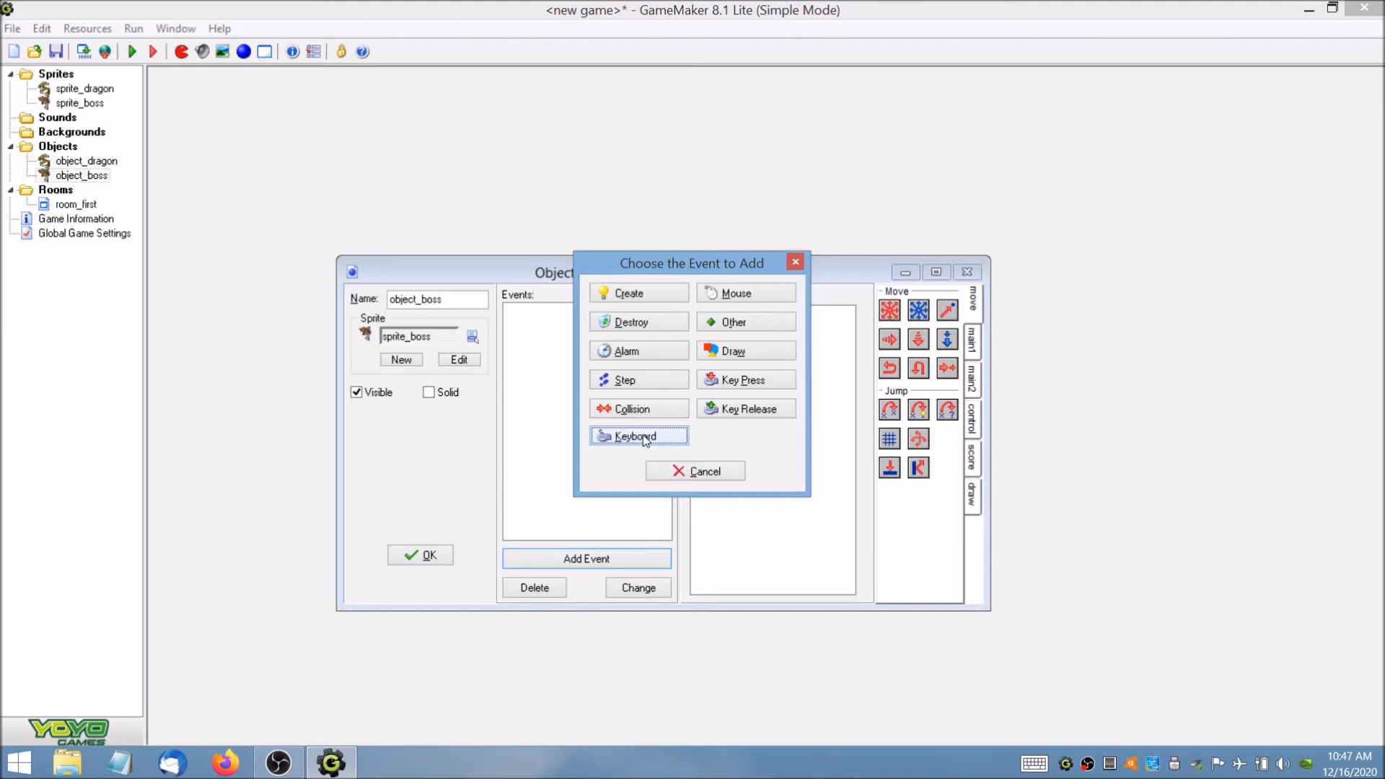
click(659, 292)
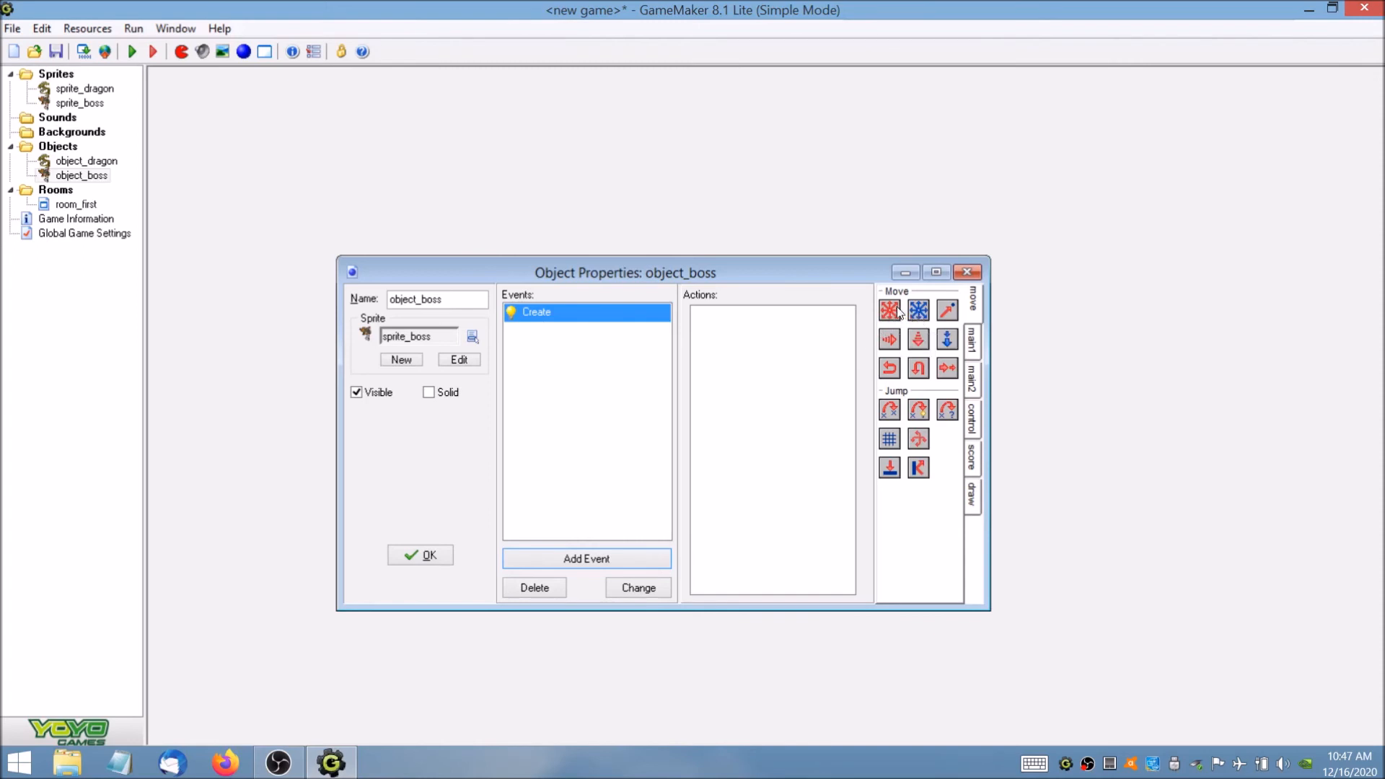
Give the boss's Create event a Move Fixed action with the upward direction and speed 8.
drag(897, 306, 809, 348)
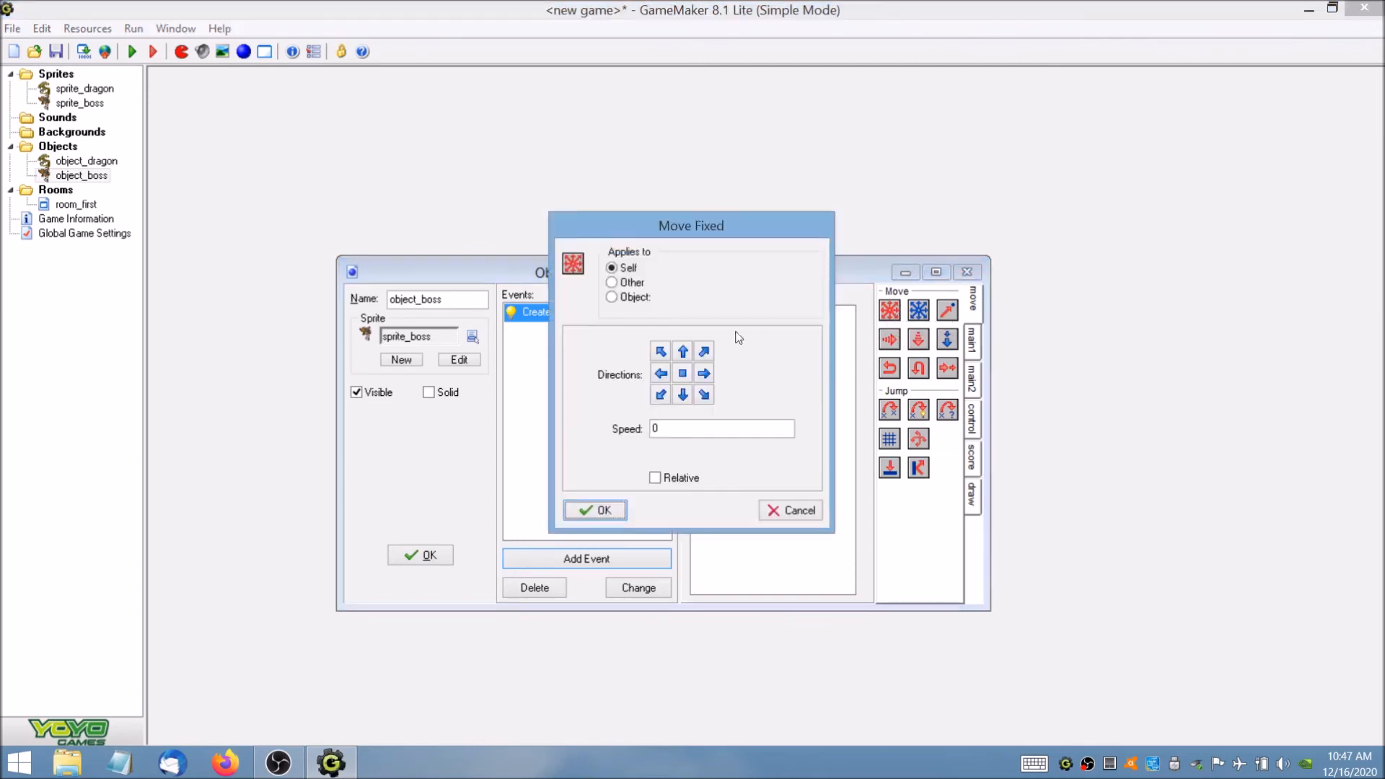
click(683, 352)
double_click(652, 430)
text(8)
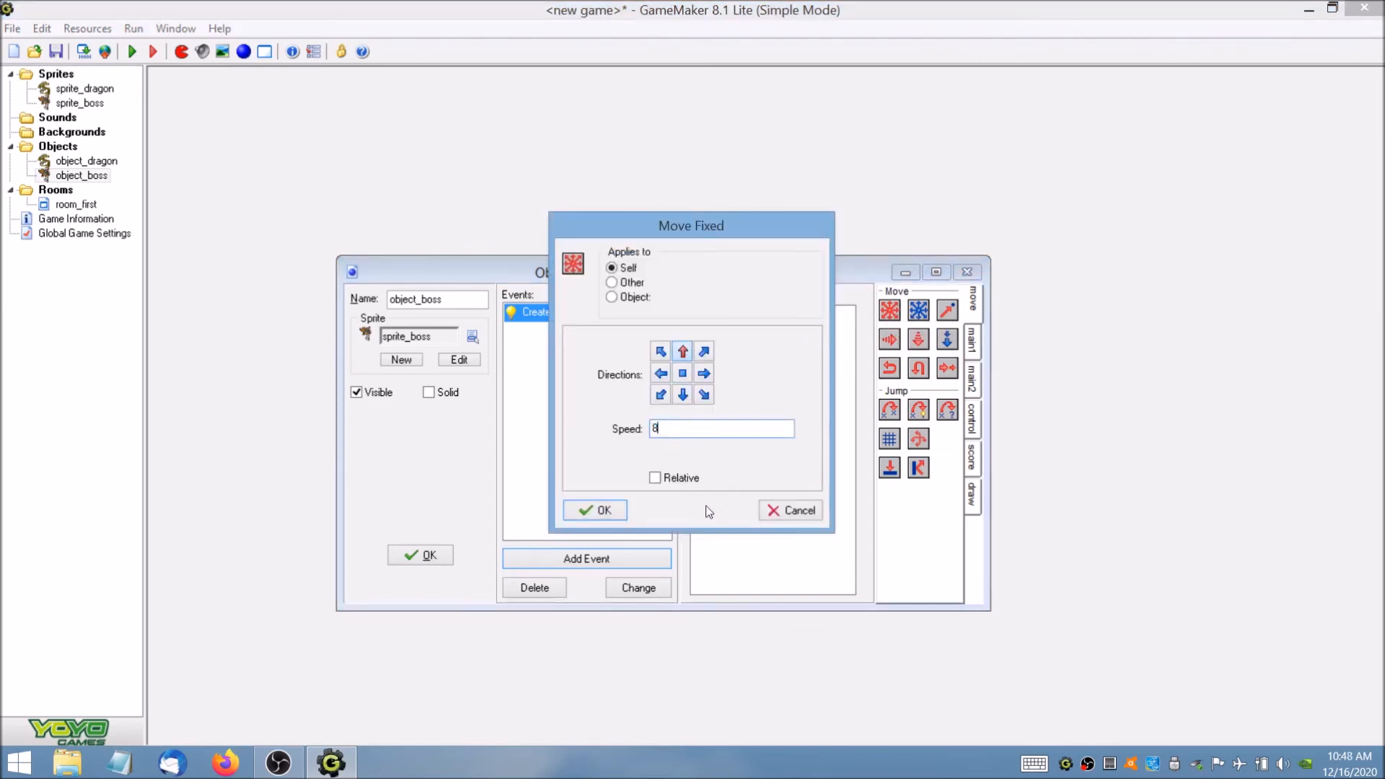
click(619, 511)
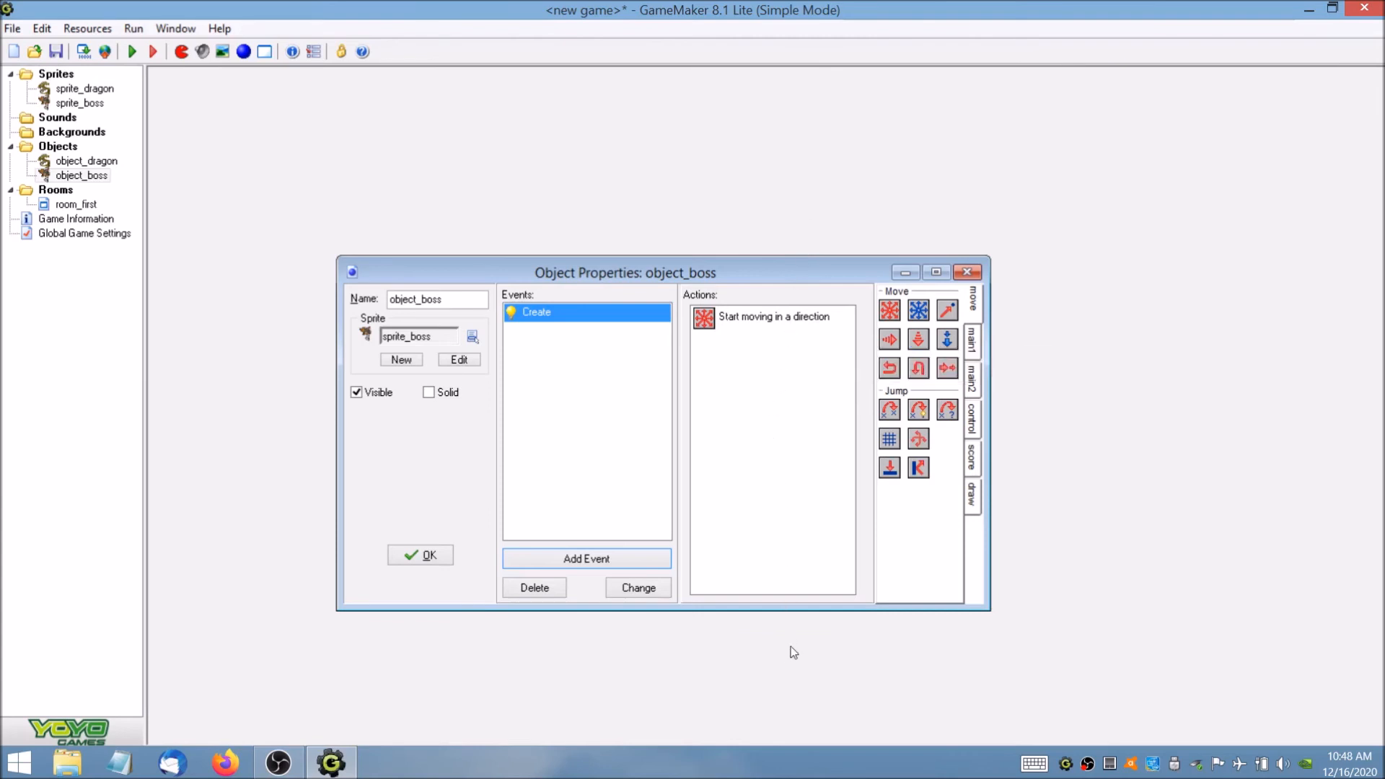
Add an Intersect boundary event to object_boss and give it a Reverse Vertical action applied to Self.
click(598, 556)
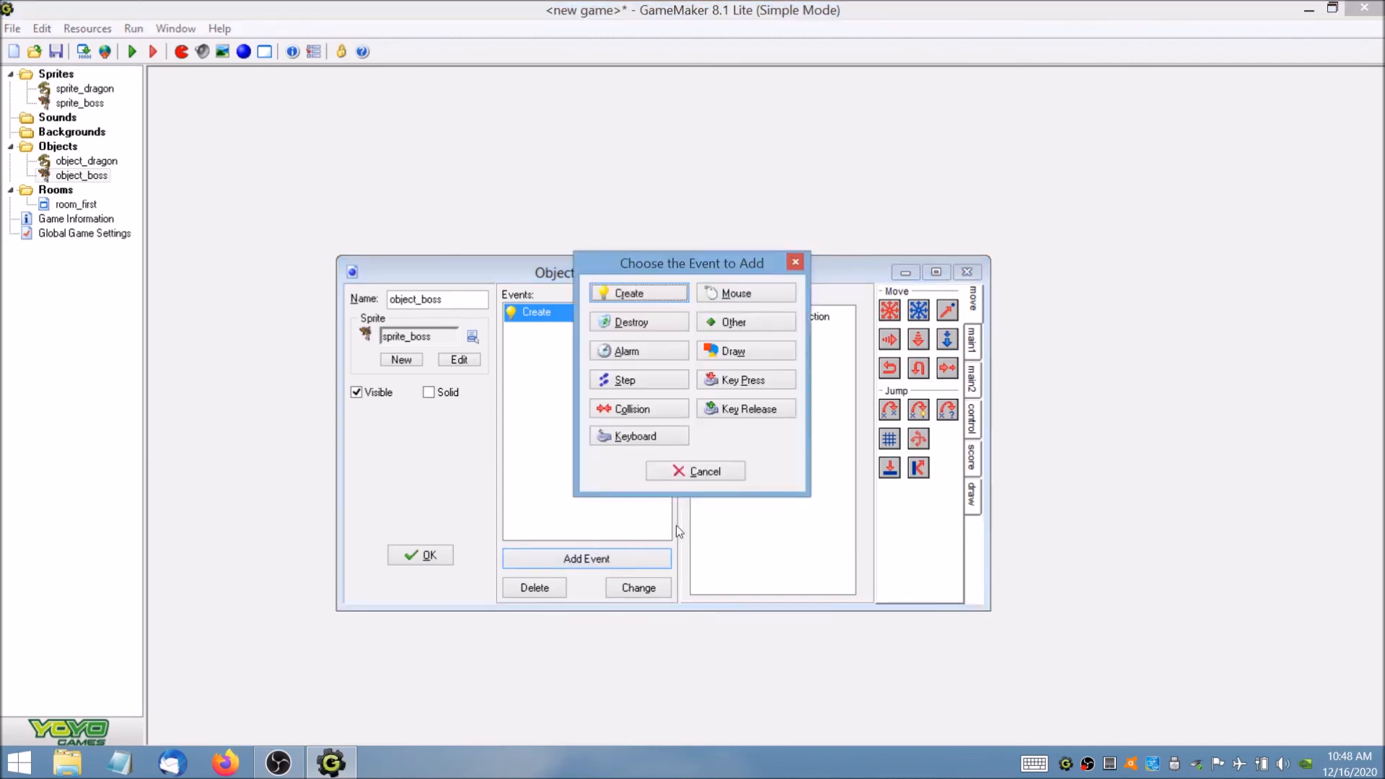
click(741, 323)
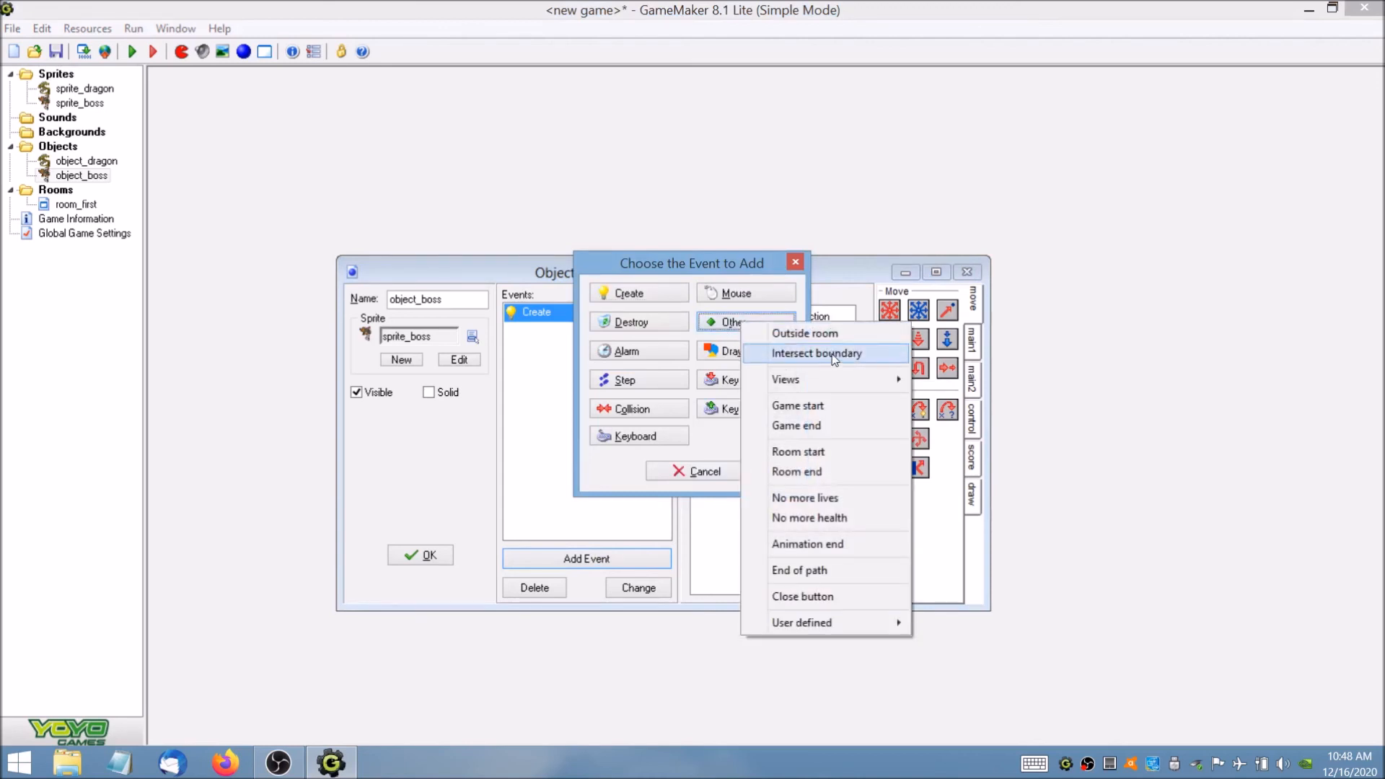
click(877, 349)
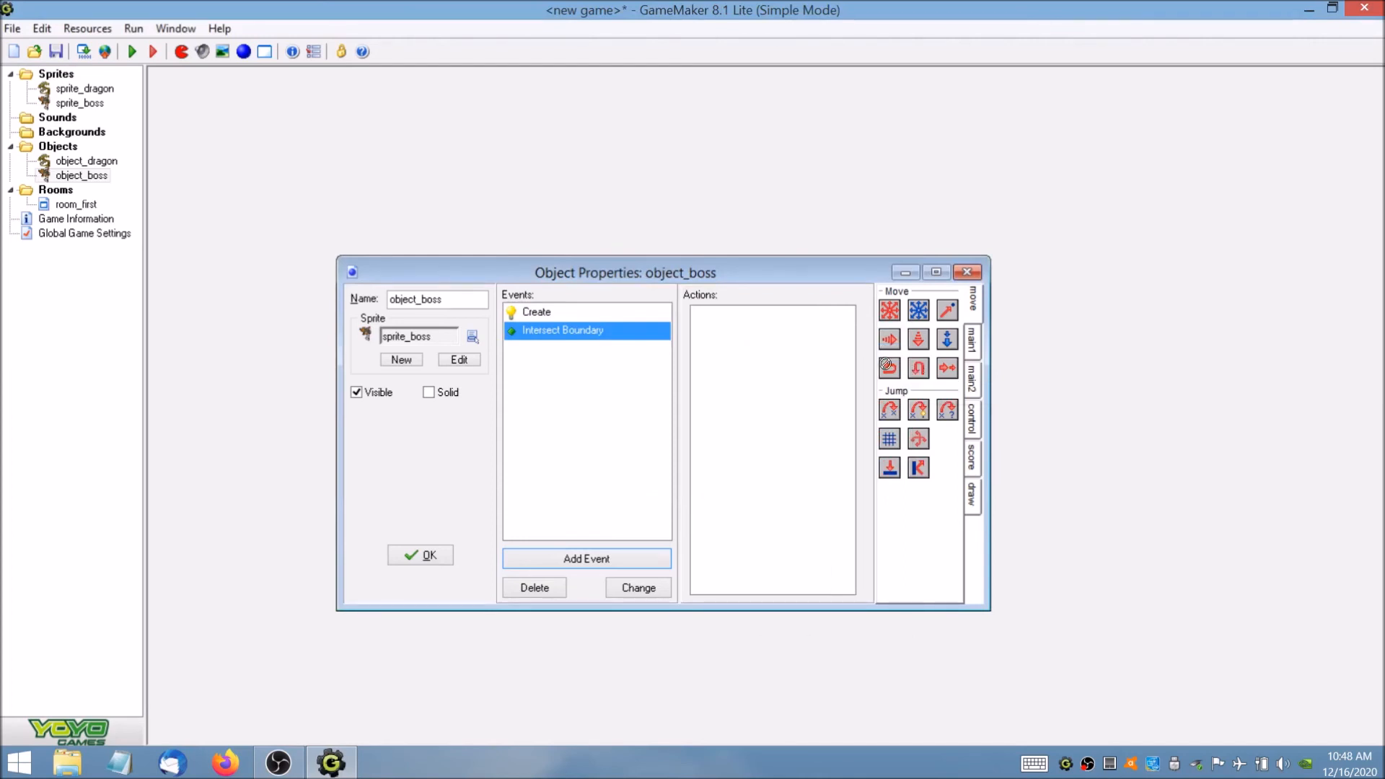
drag(918, 371, 807, 349)
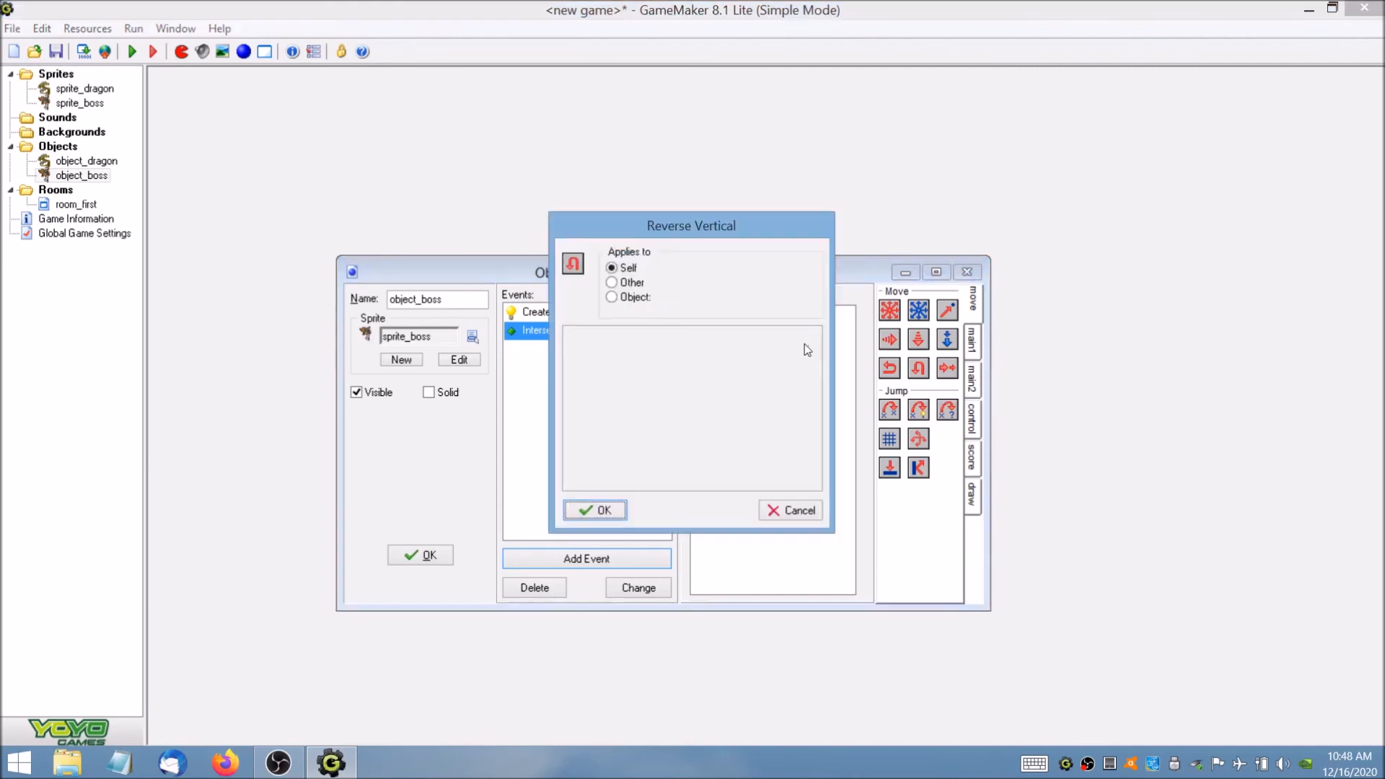
click(602, 510)
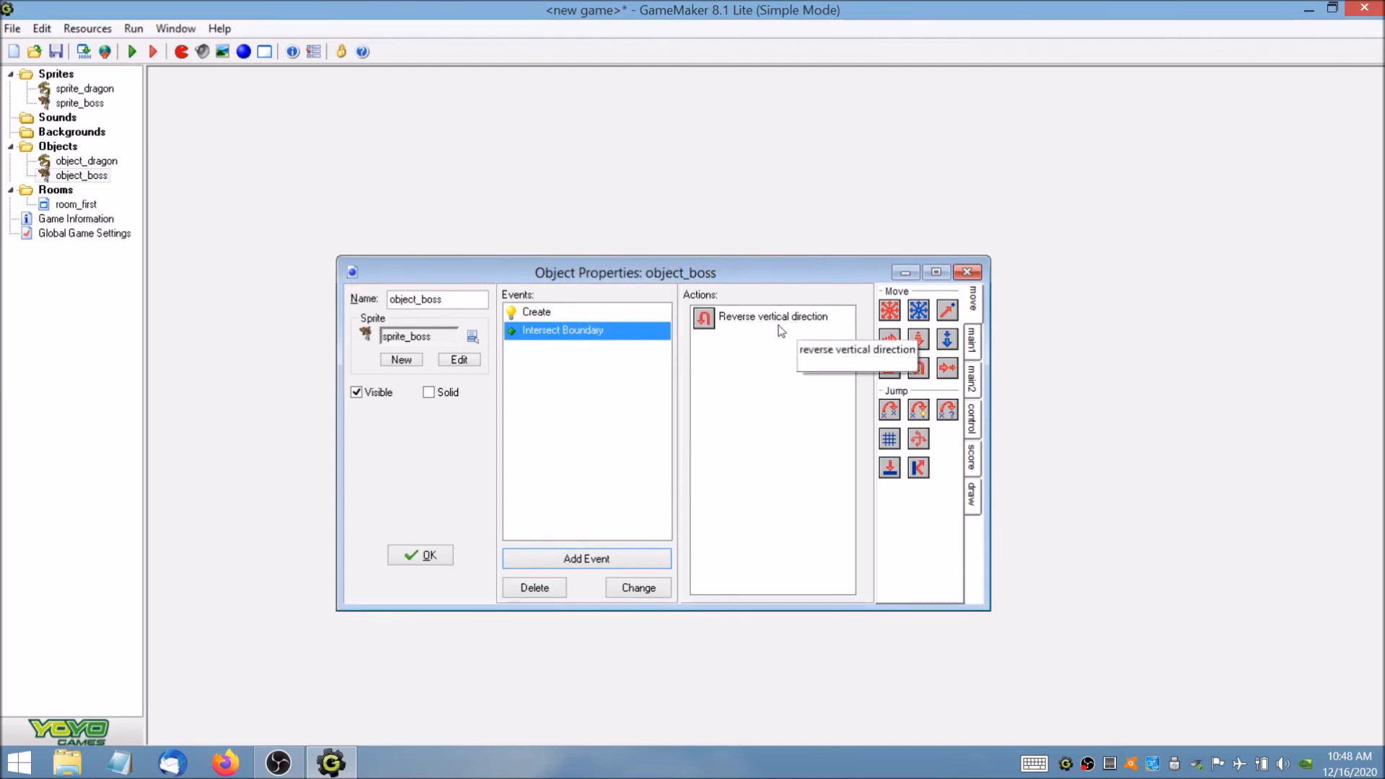
Review the actions in the boss's Create and Intersect Boundary events and accept the object.
click(620, 317)
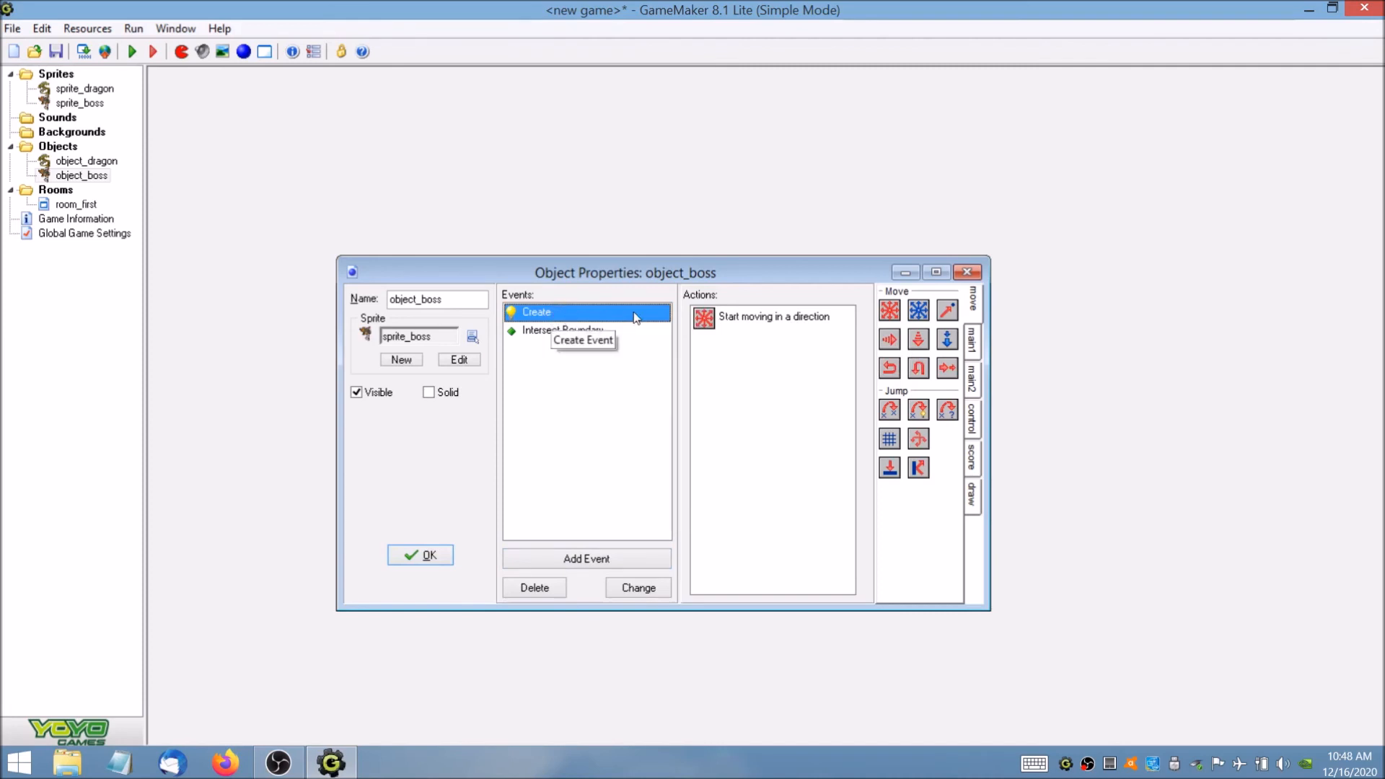
mouse_move(760, 320)
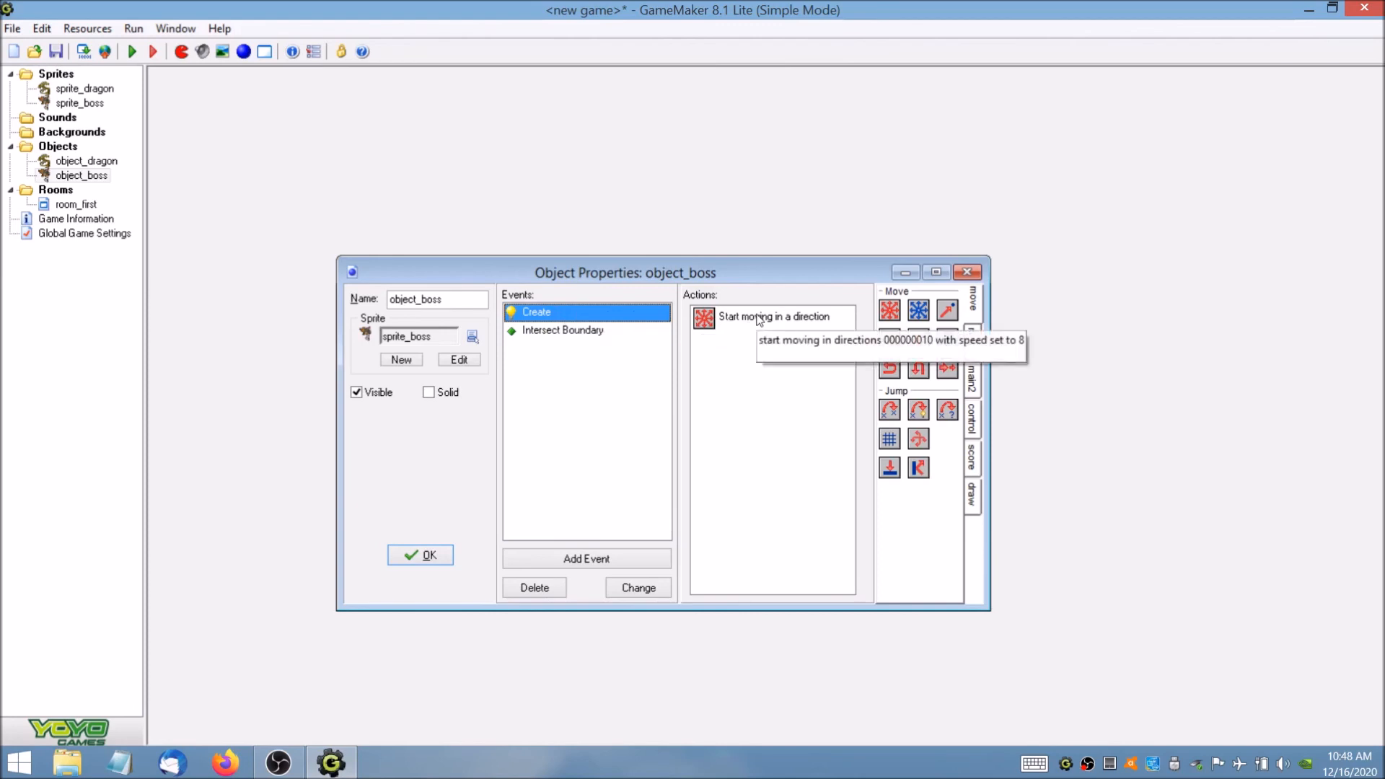
click(594, 338)
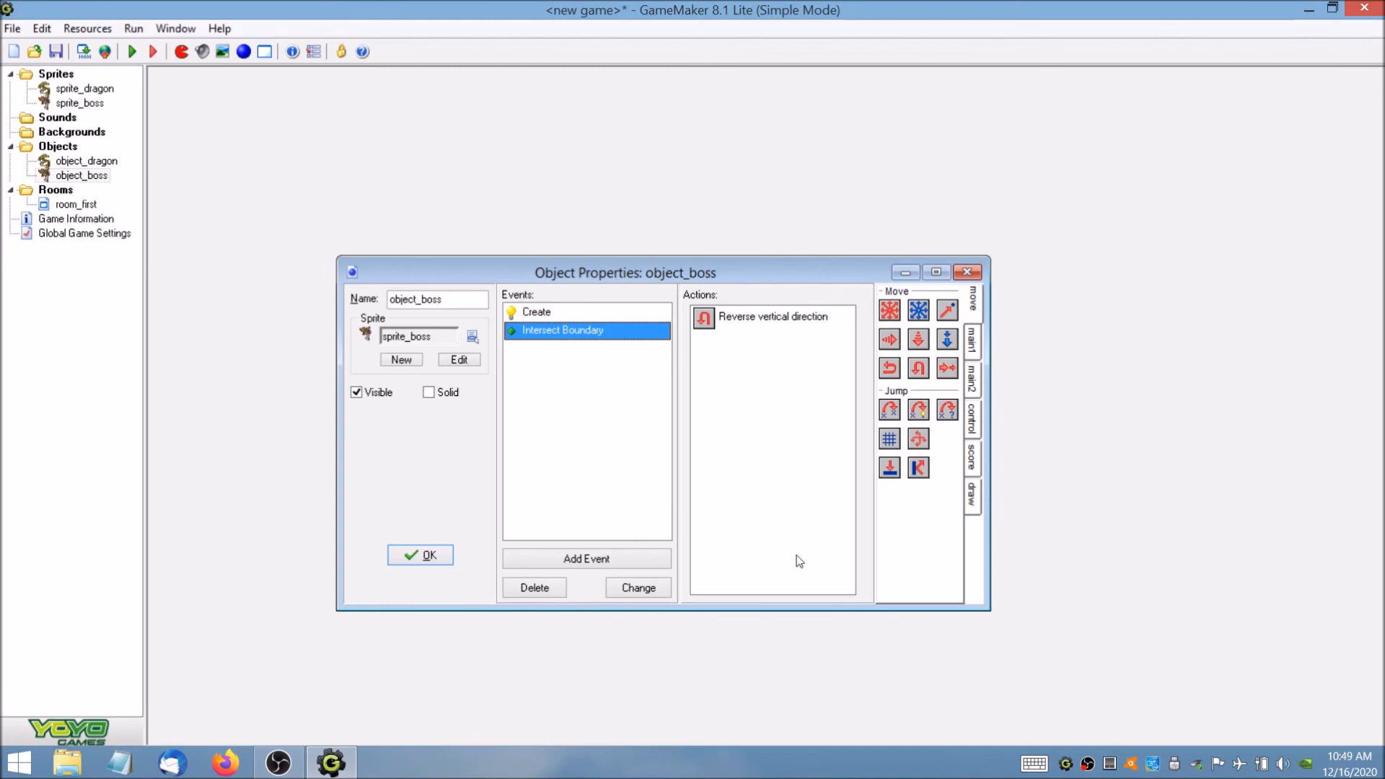
click(431, 555)
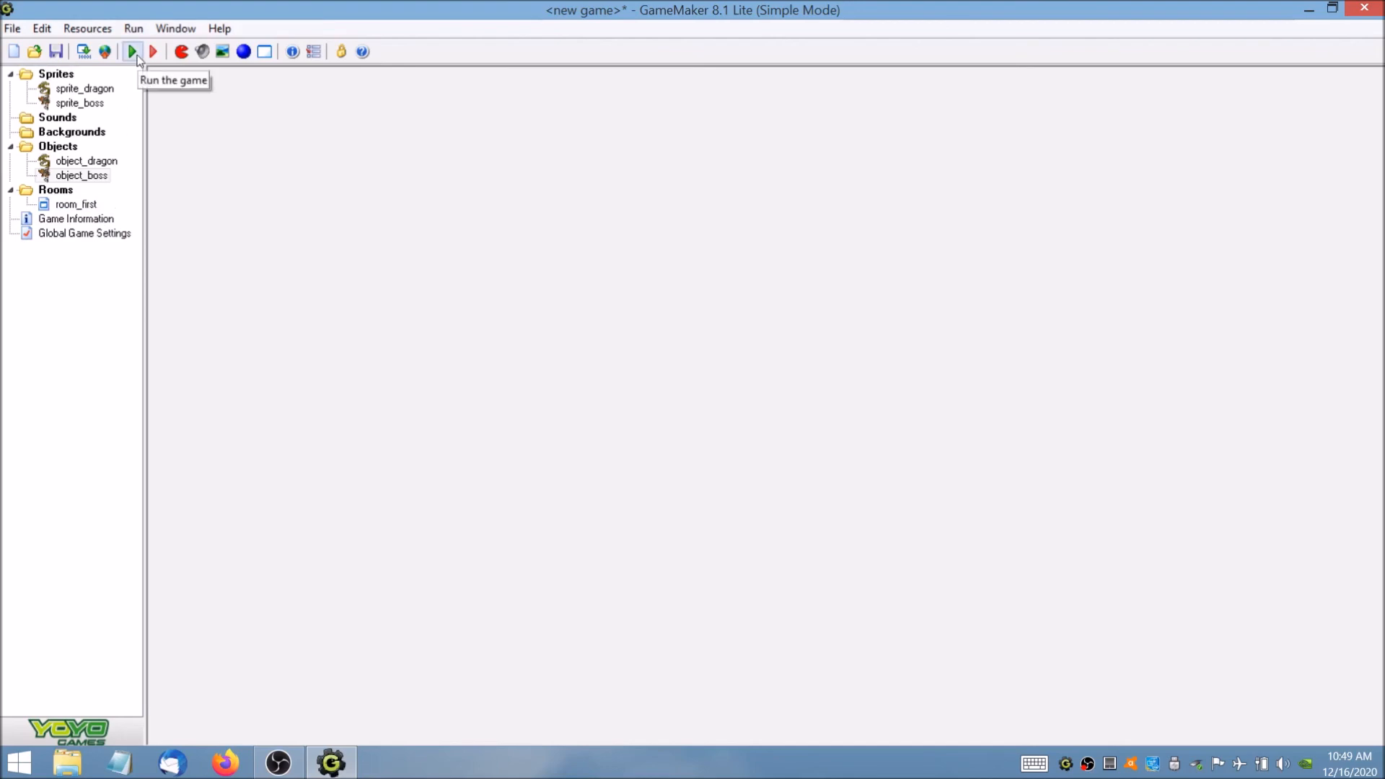
Place one object_boss in room_first at x 480, y 128, facing the dragon, and accept the room.
double_click(95, 205)
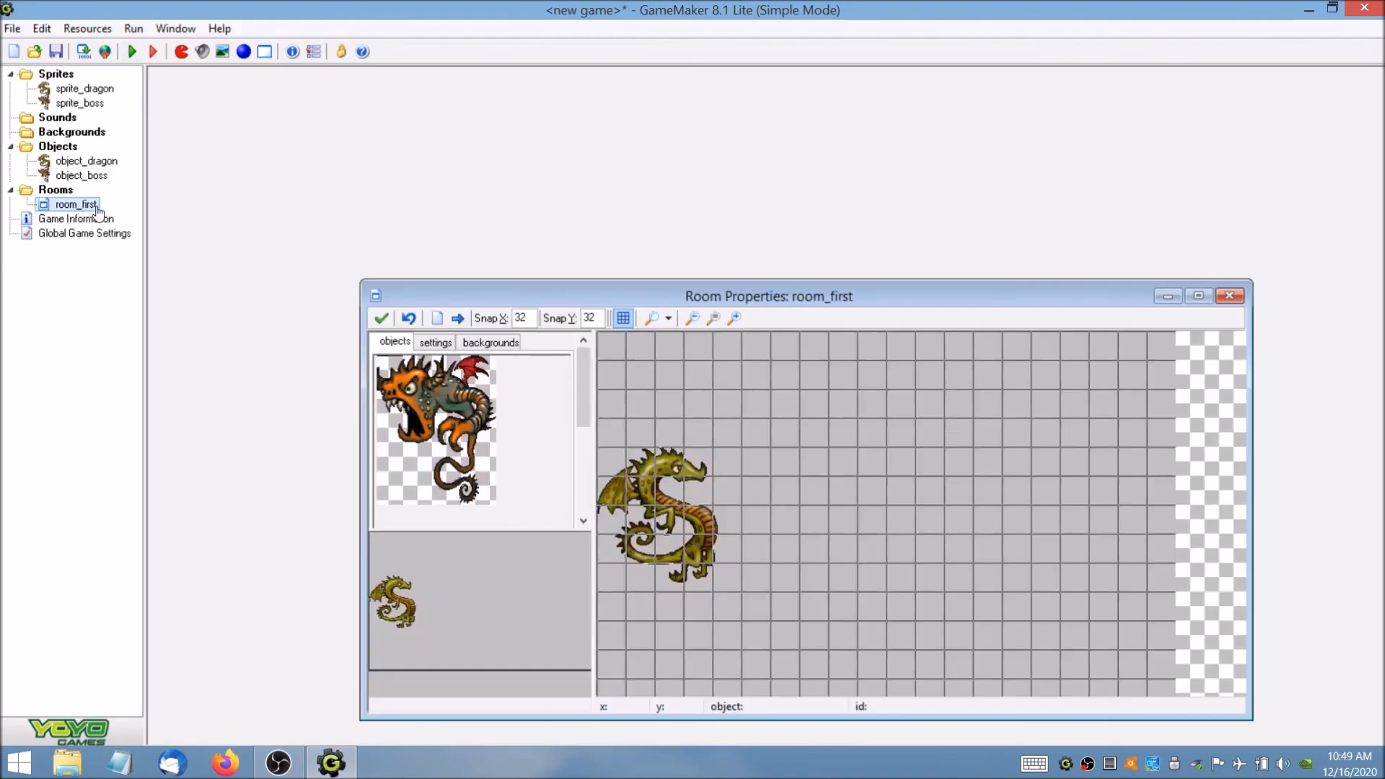
drag(892, 283, 810, 91)
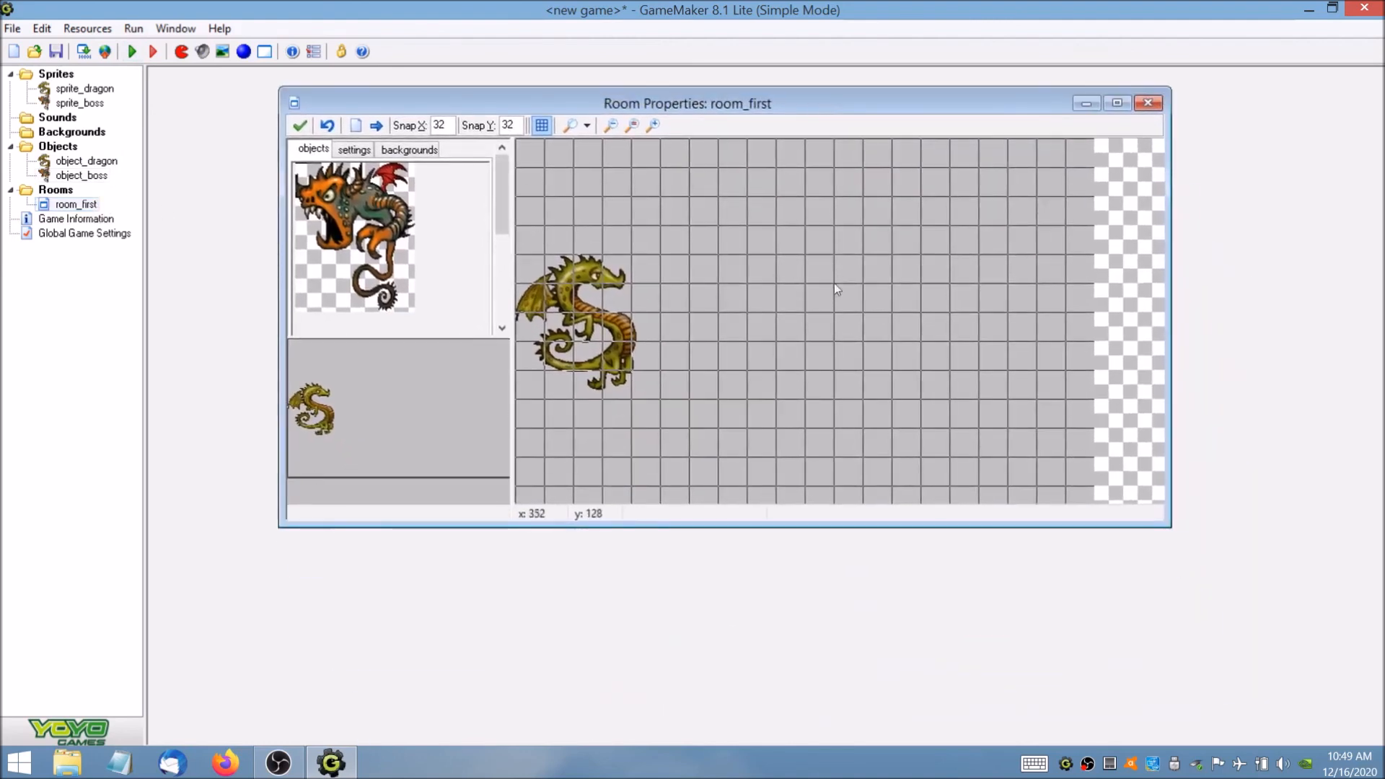
drag(502, 215, 502, 256)
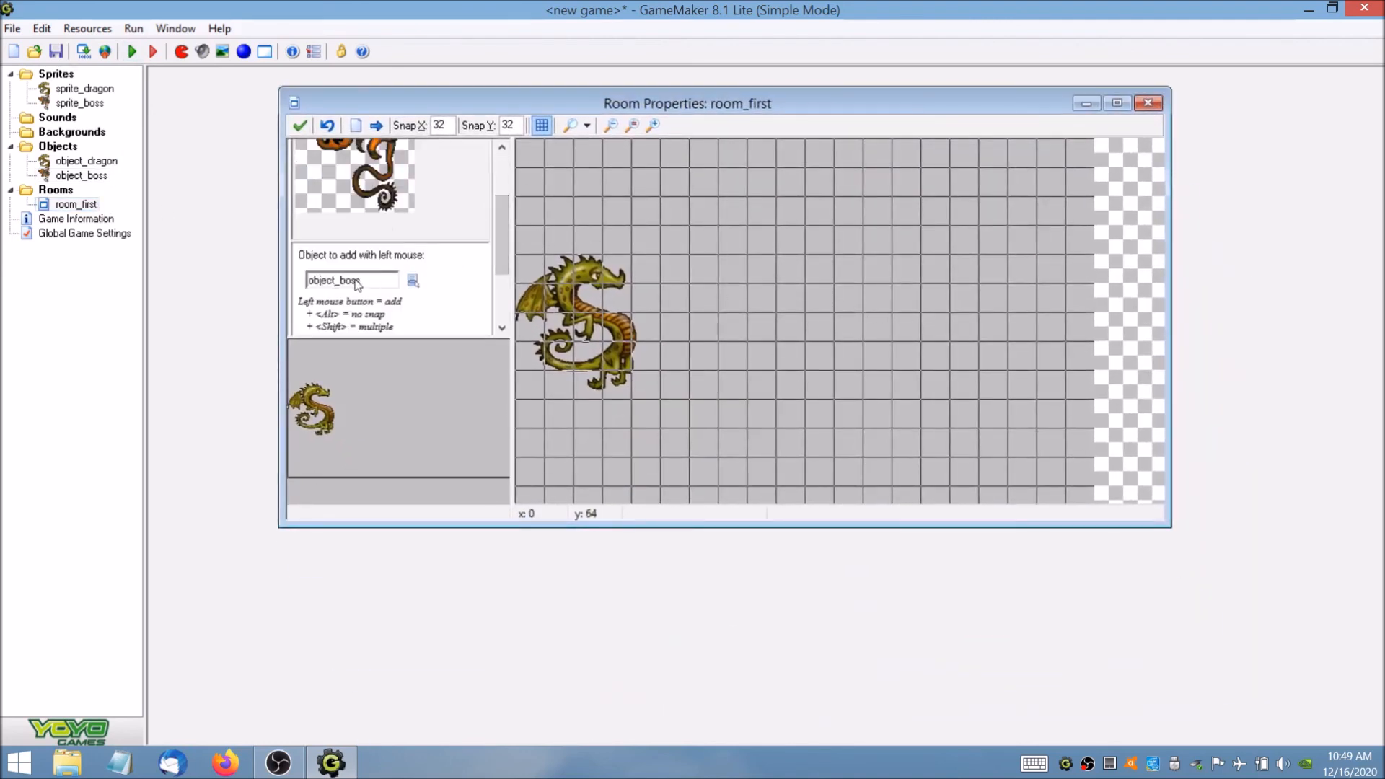
drag(1054, 320, 988, 266)
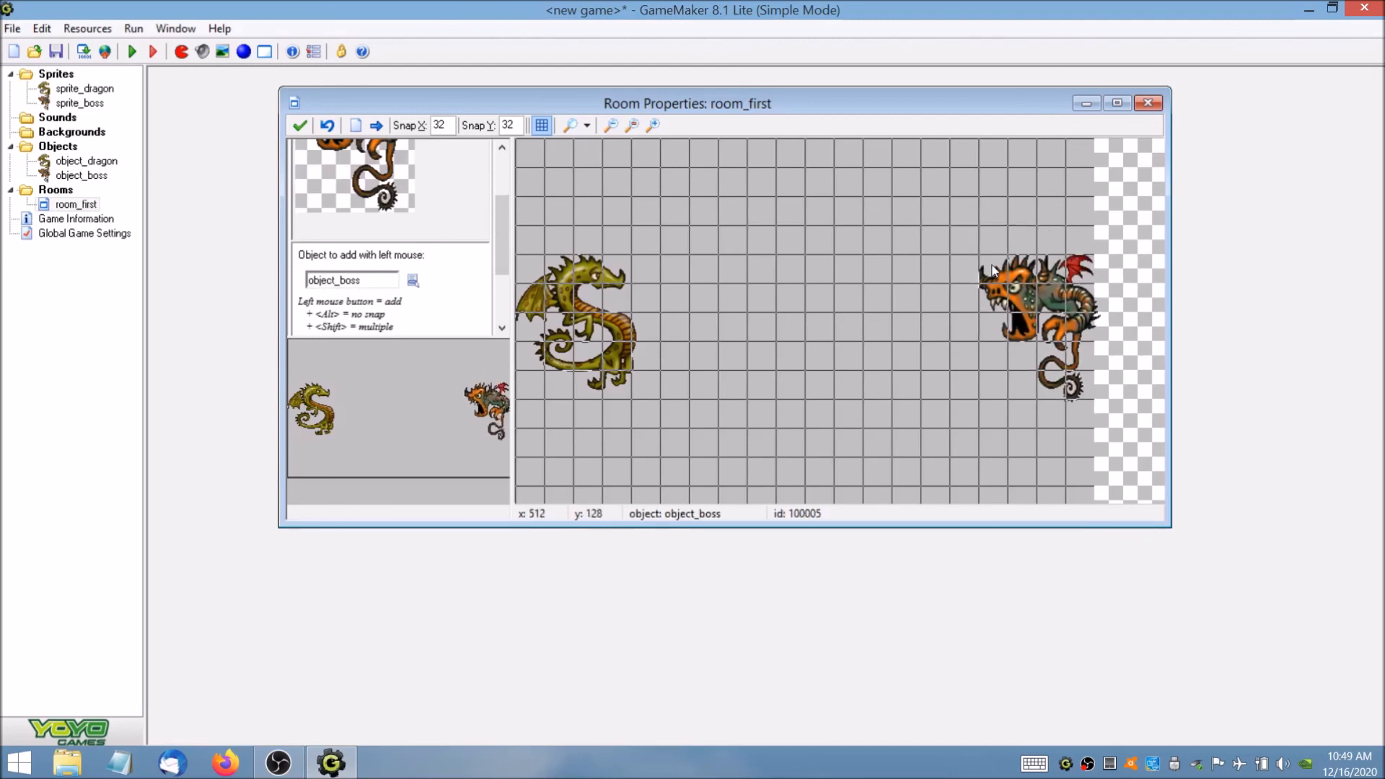
drag(993, 270, 972, 260)
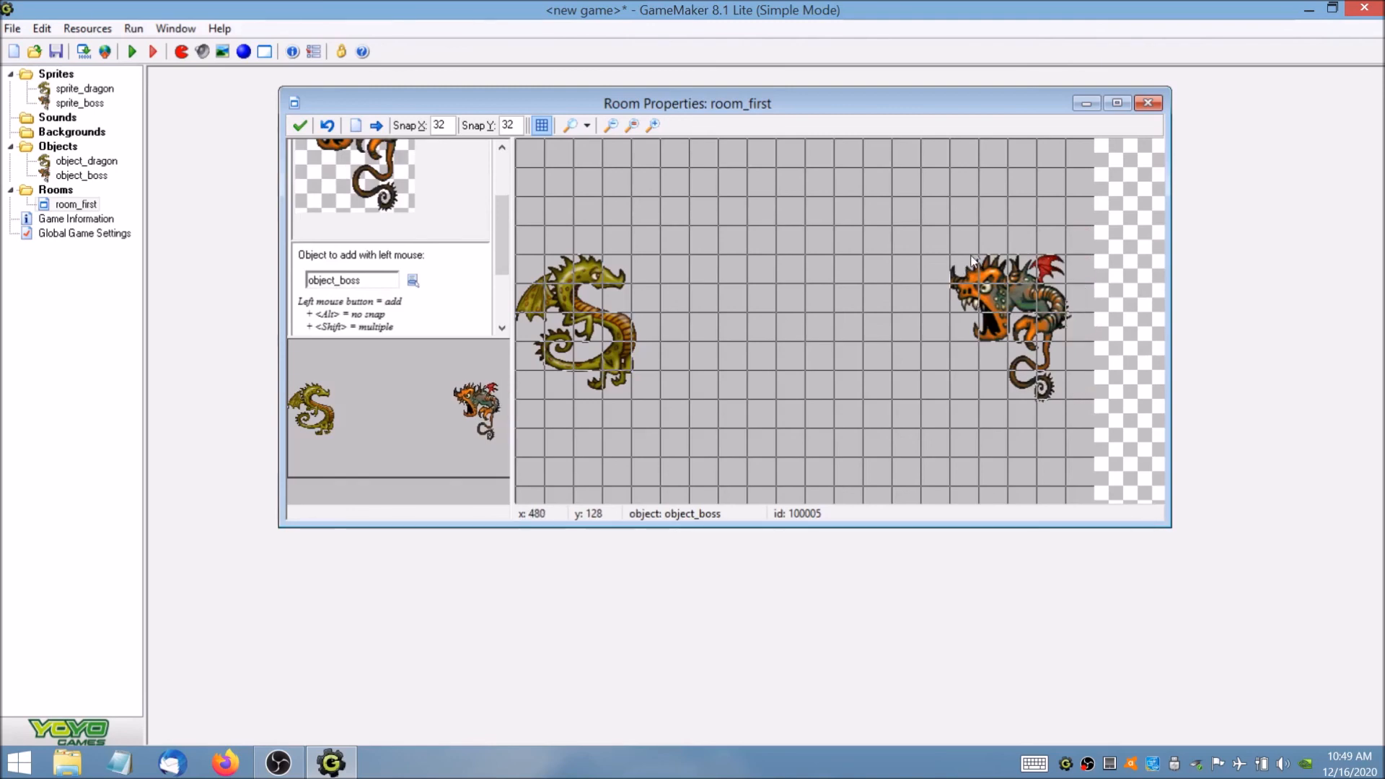
click(300, 125)
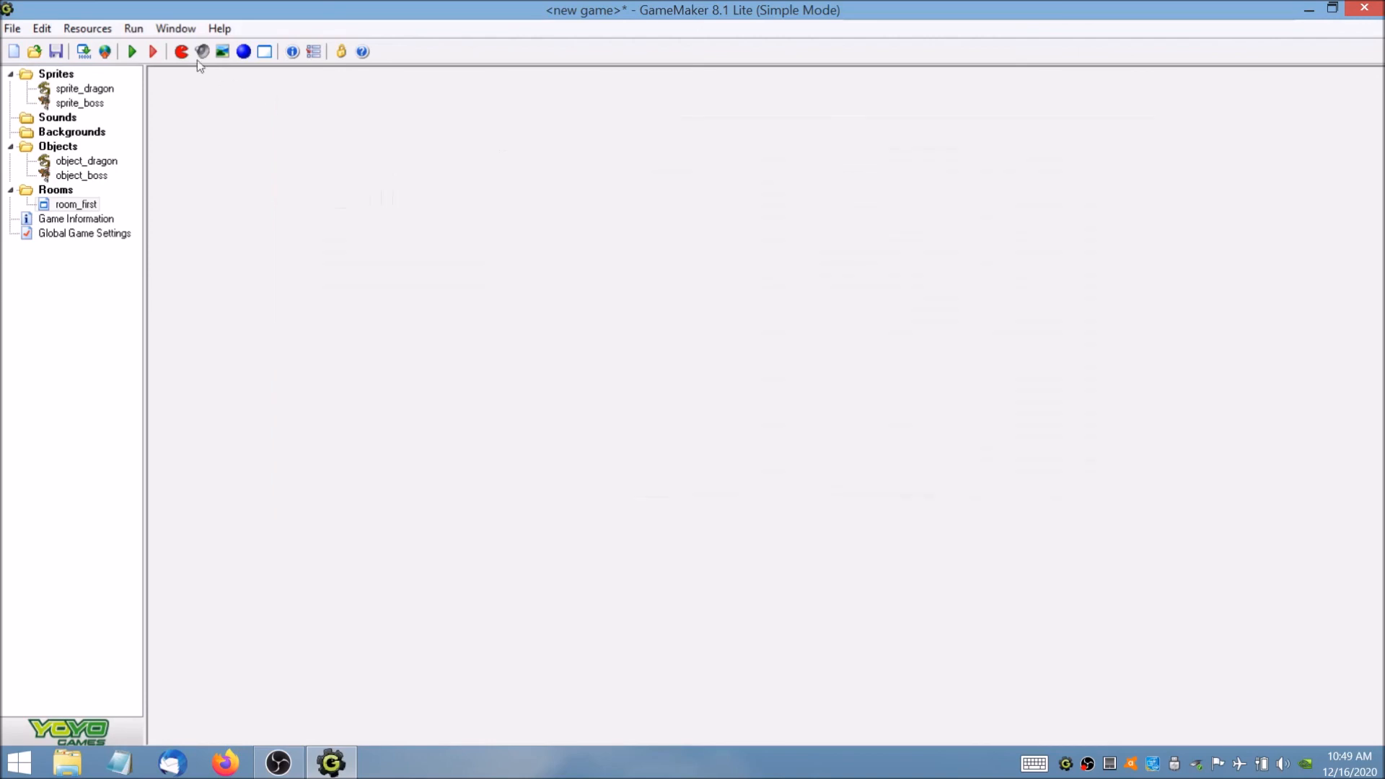
Run the game to test the boss's vertical movement, and close it.
click(132, 52)
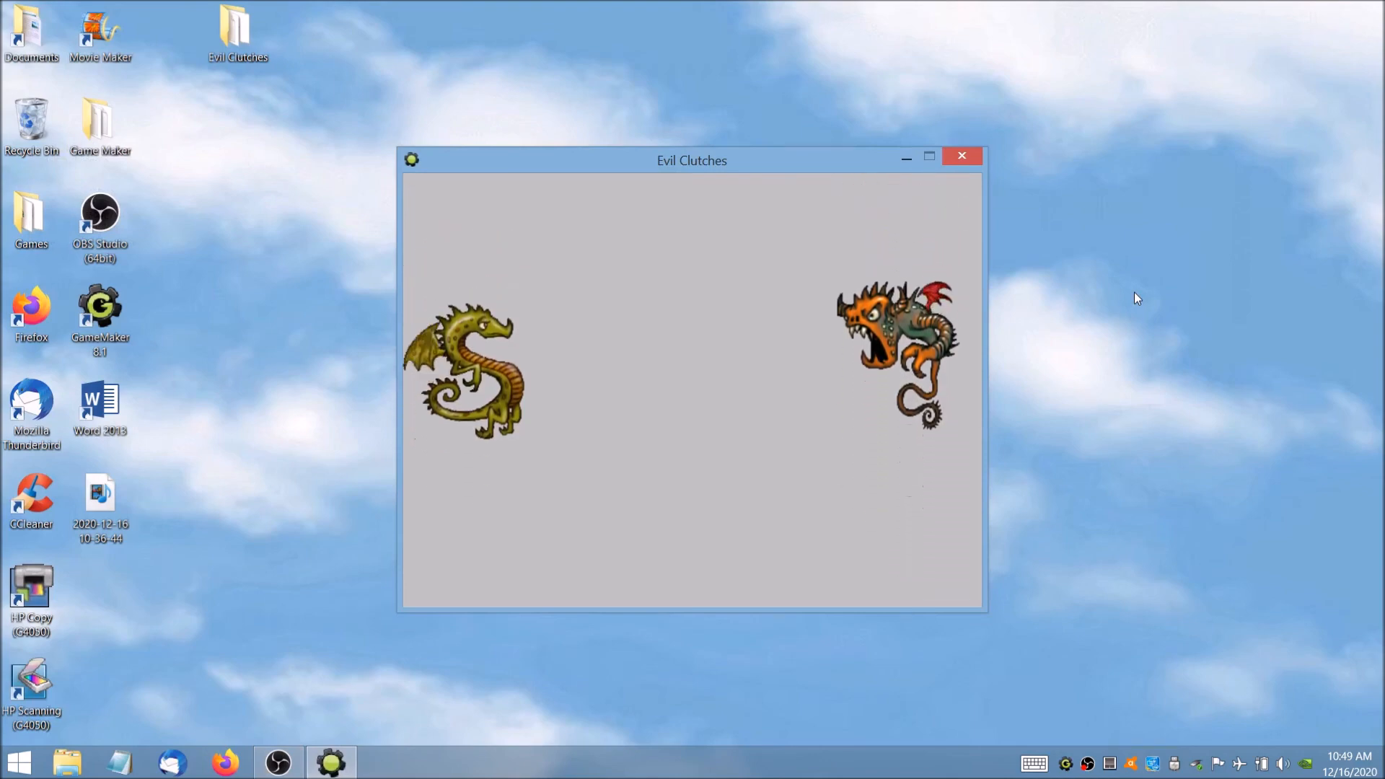
click(961, 160)
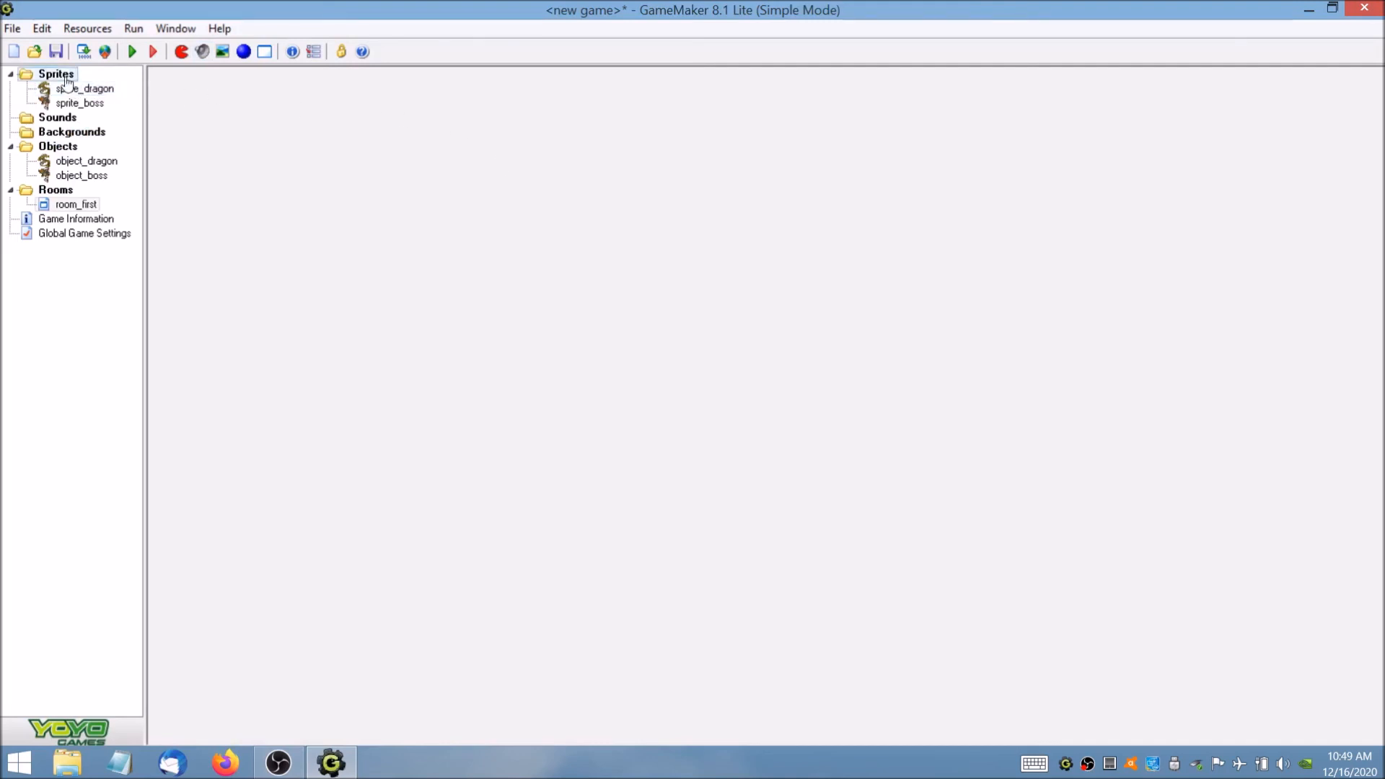
Open object_dragon and look through the Other events and the move and score actions available for it.
double_click(86, 161)
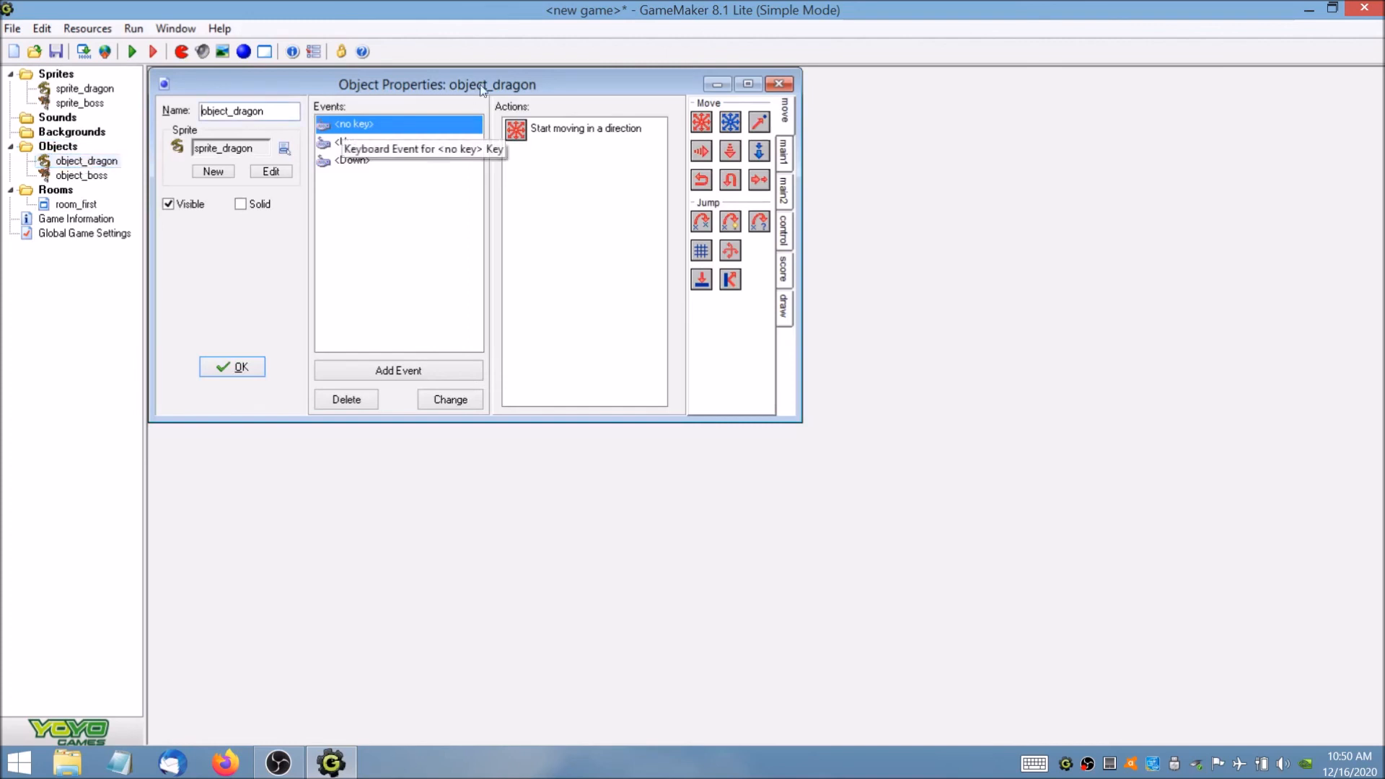
drag(469, 76, 656, 133)
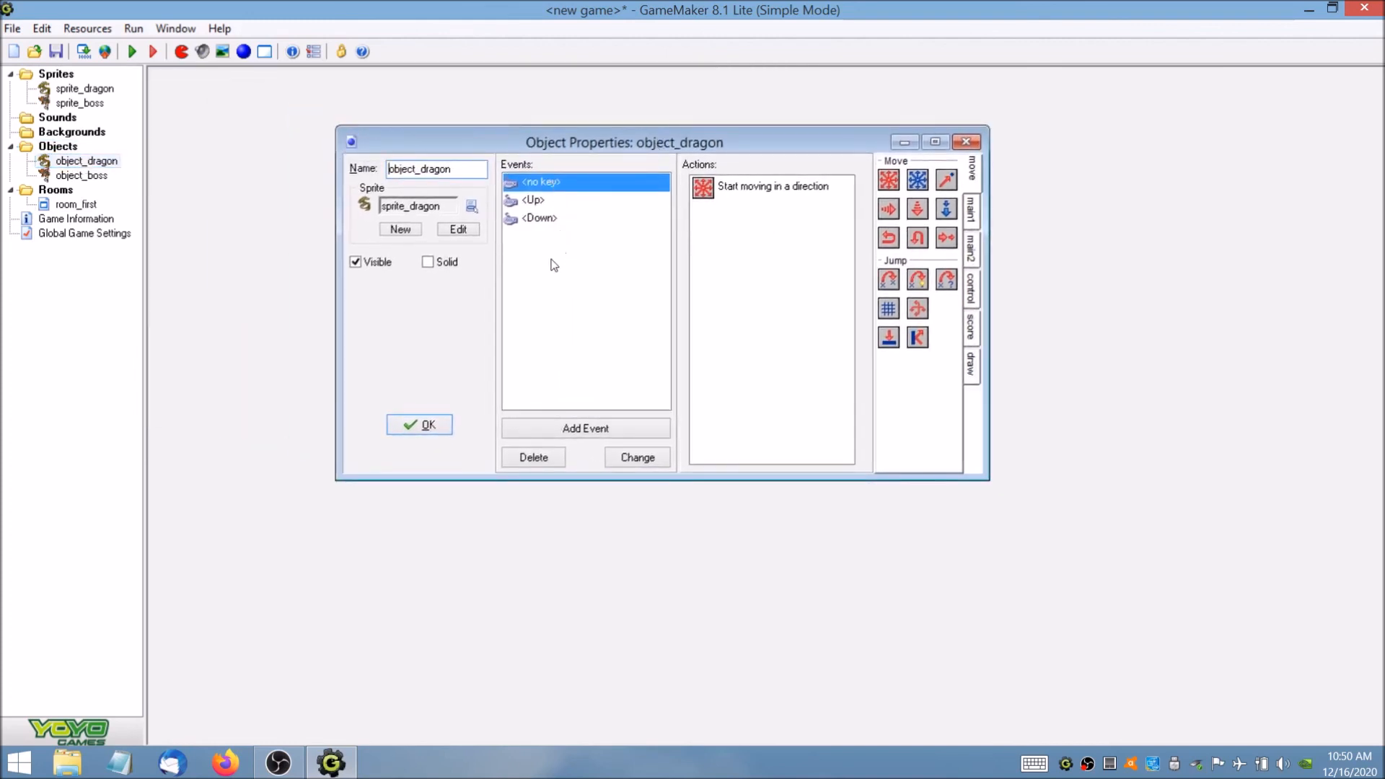
click(547, 430)
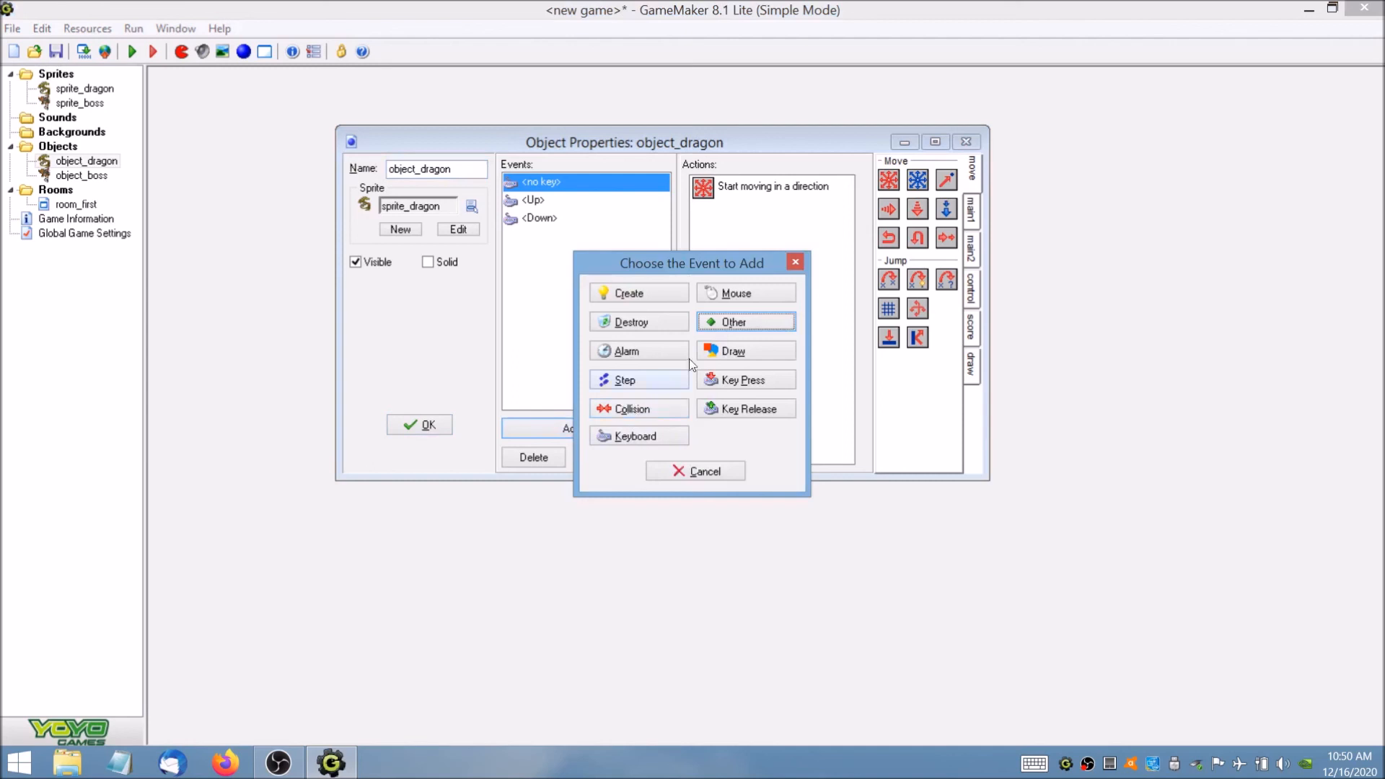
click(725, 322)
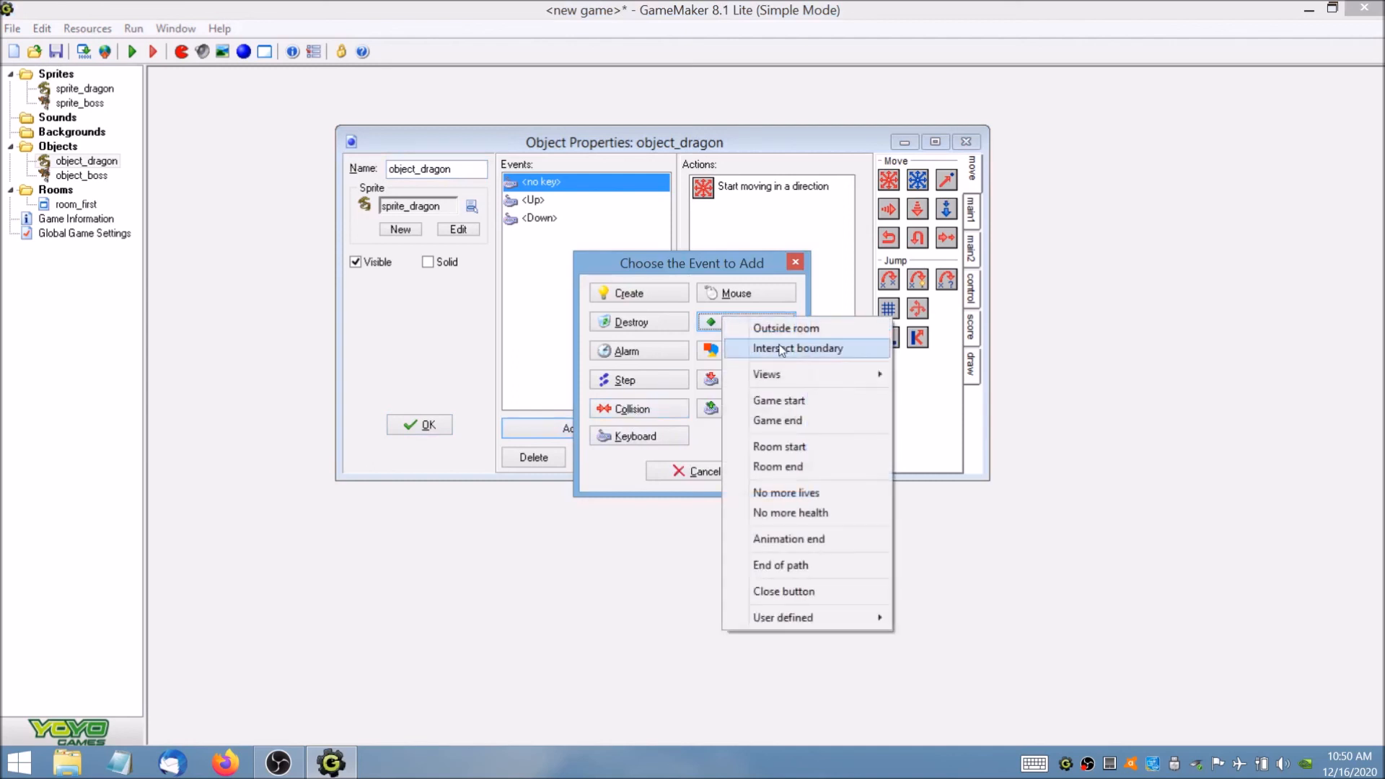
click(735, 273)
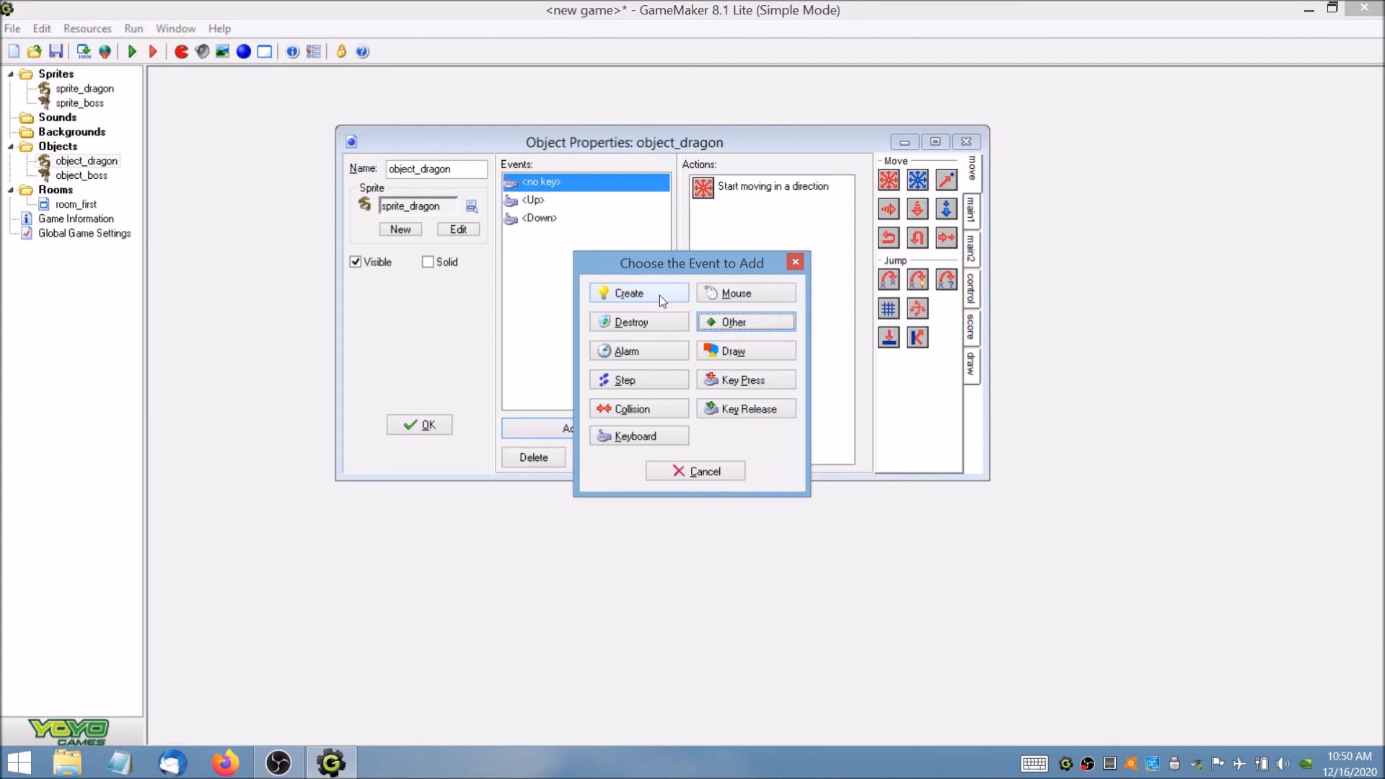
click(795, 261)
mouse_move(781, 192)
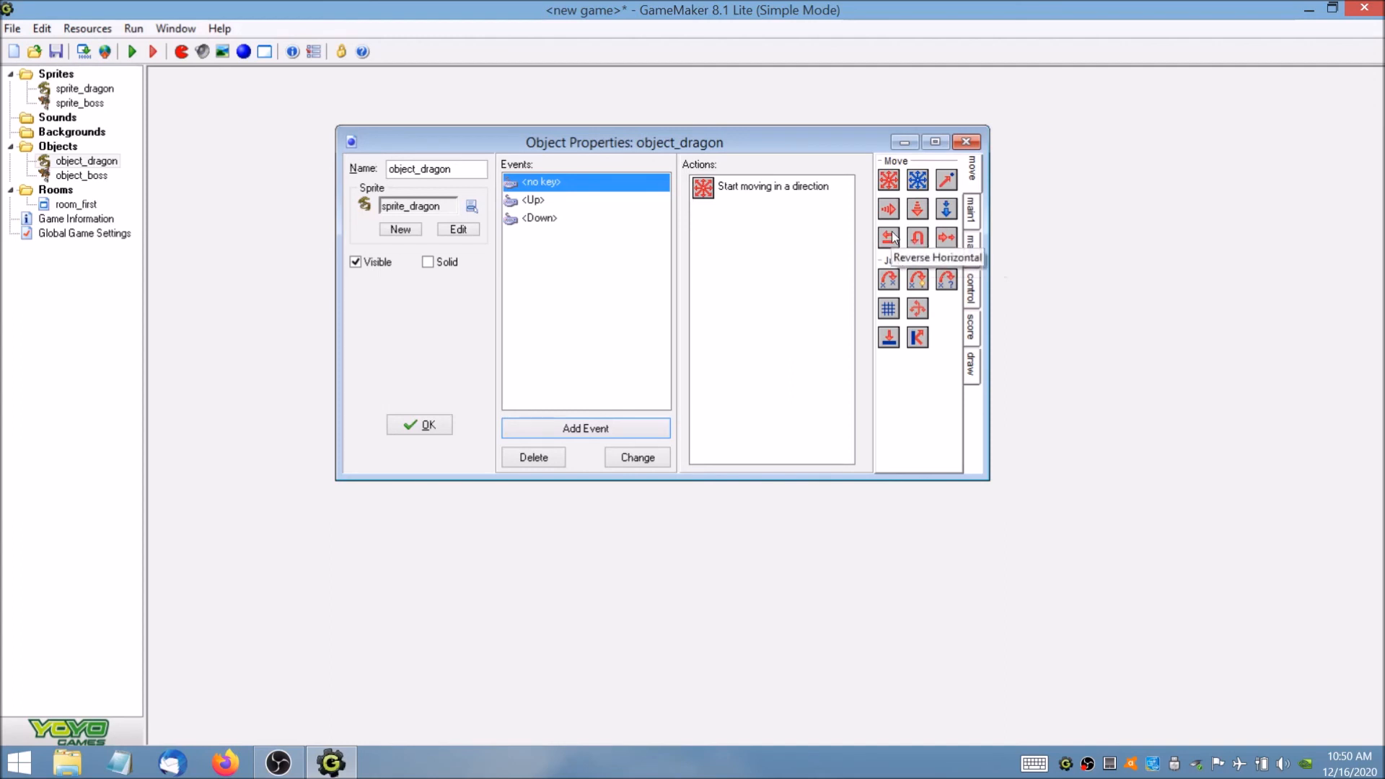
click(972, 326)
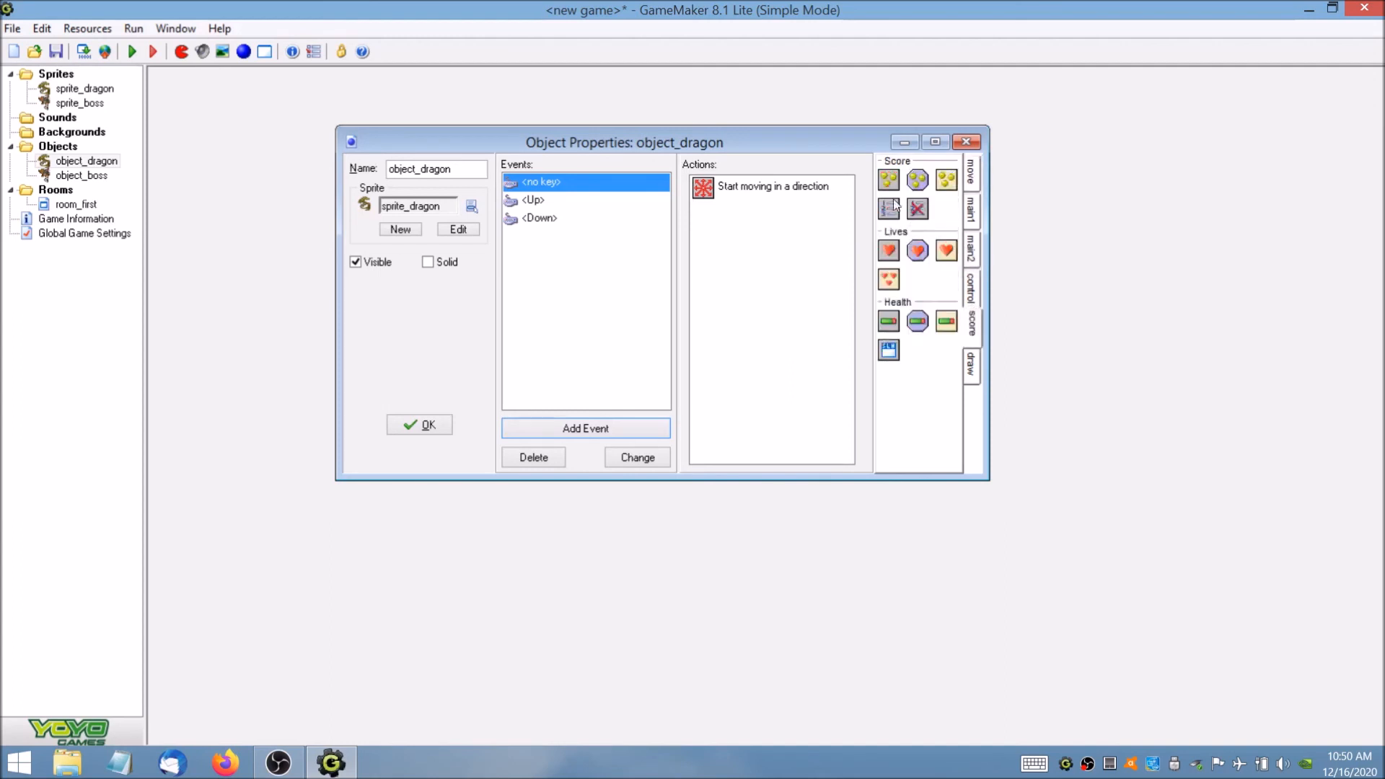